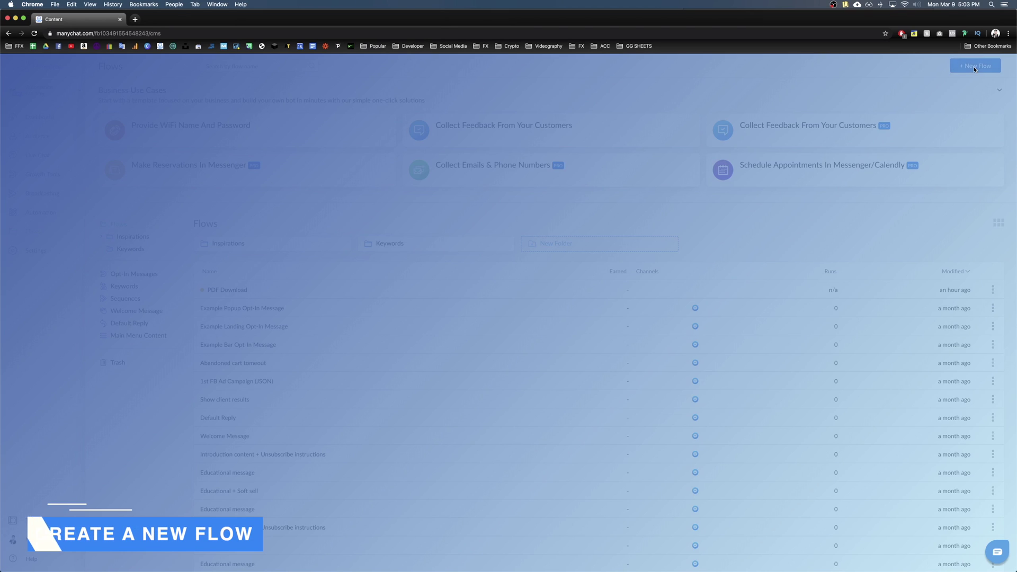
Step: Create a new flow named "Lead Magnet Delivery"
click(975, 67)
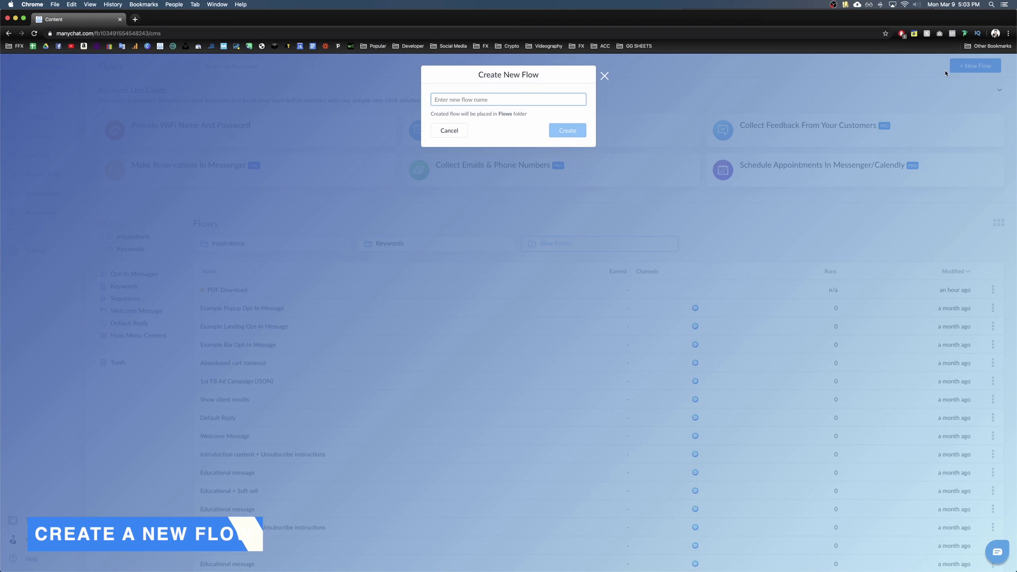
text(Lead Magnet Delivery)
key(Return)
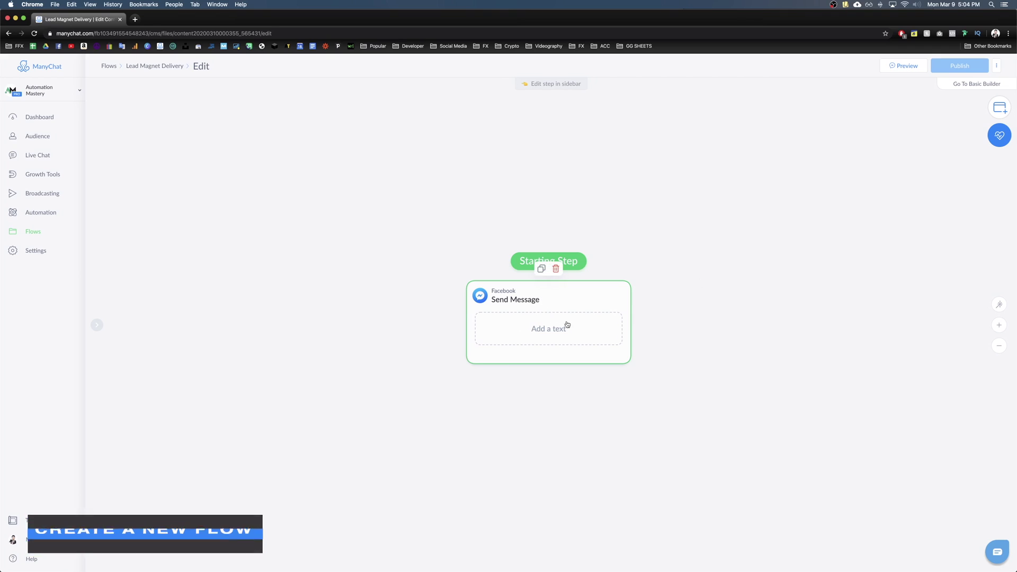
Step: Fill the starting message with "Welcome [First Name]! Tap the button below to get the PDF straight to your email inbox:"
click(617, 334)
key(super+Tab)
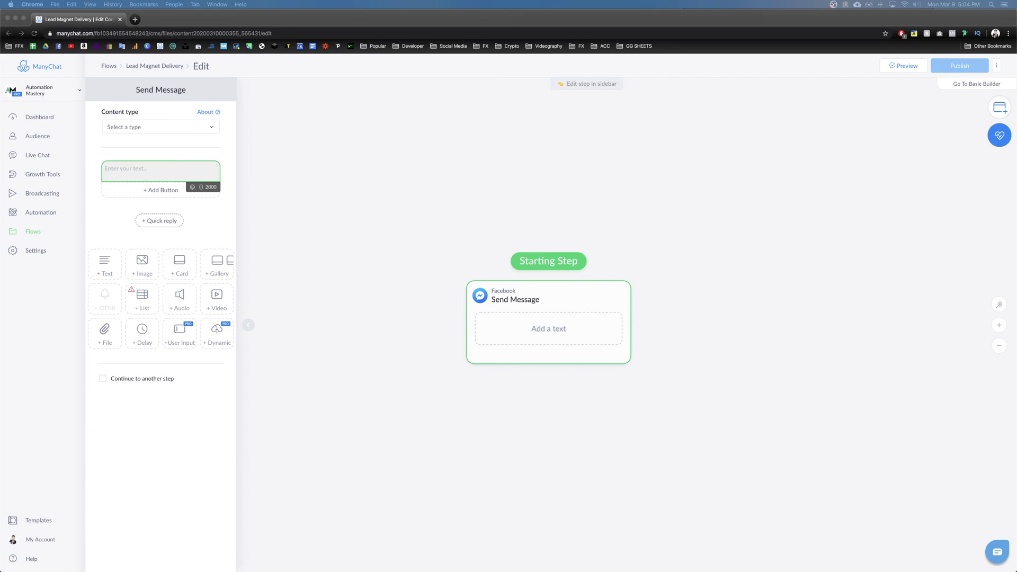
key(super+Tab)
text(Welcome First Name!  Tap the button below to get the PDF straight to your email inbox:)
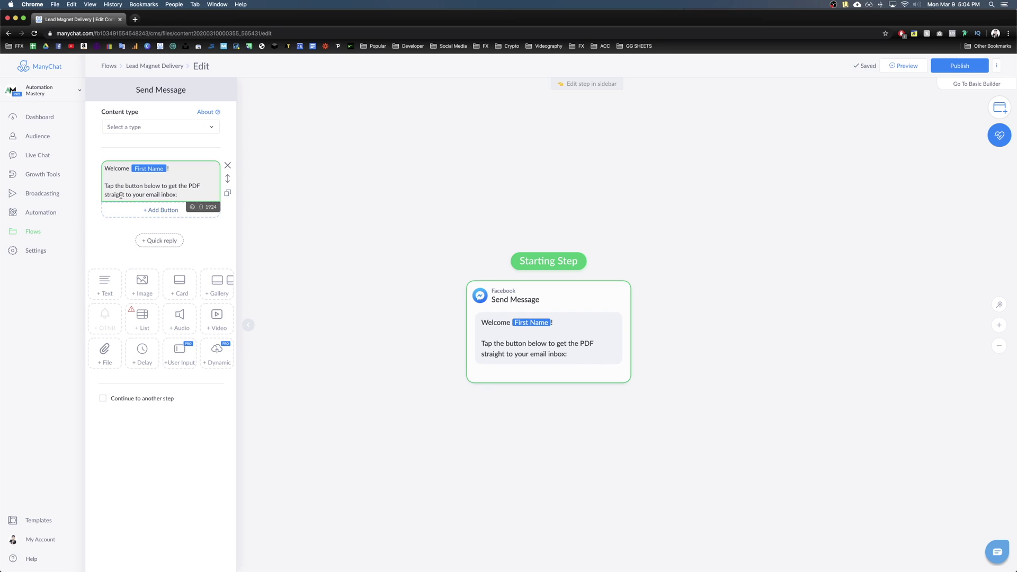
drag(104, 195, 178, 194)
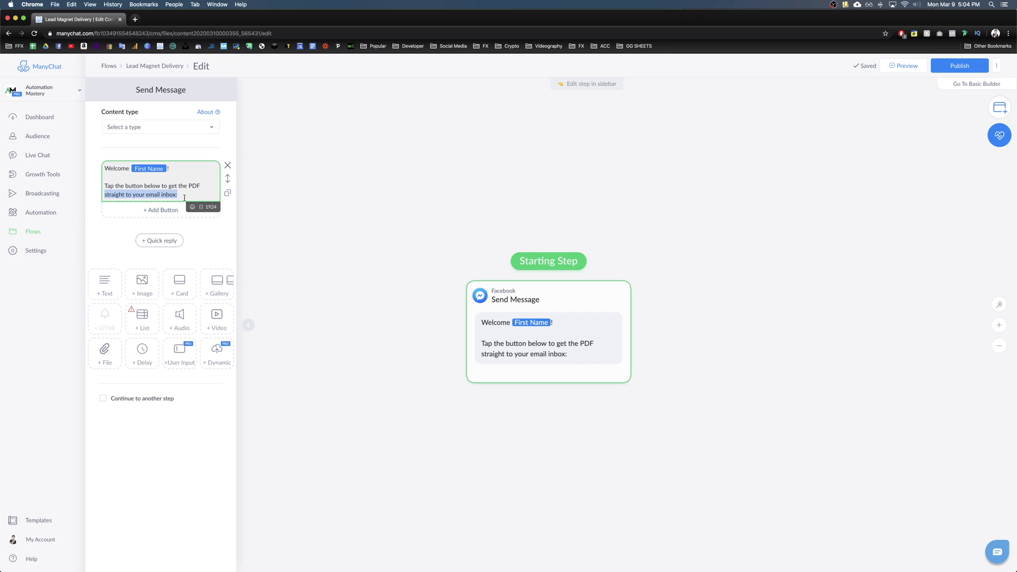
click(202, 260)
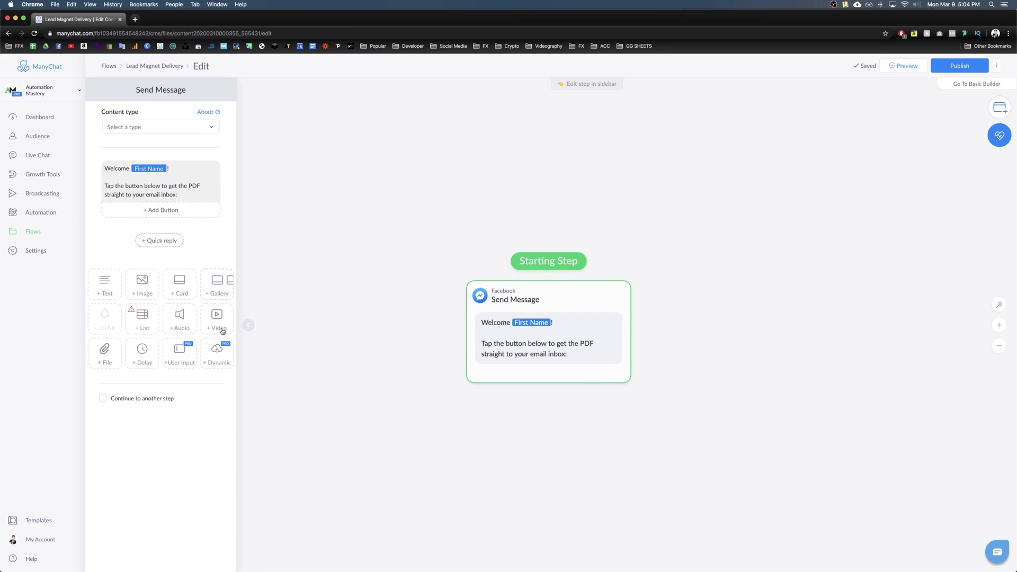
Step: Add a card to the starting message with the JPG image from Downloads, shown in the square format
click(179, 286)
click(150, 262)
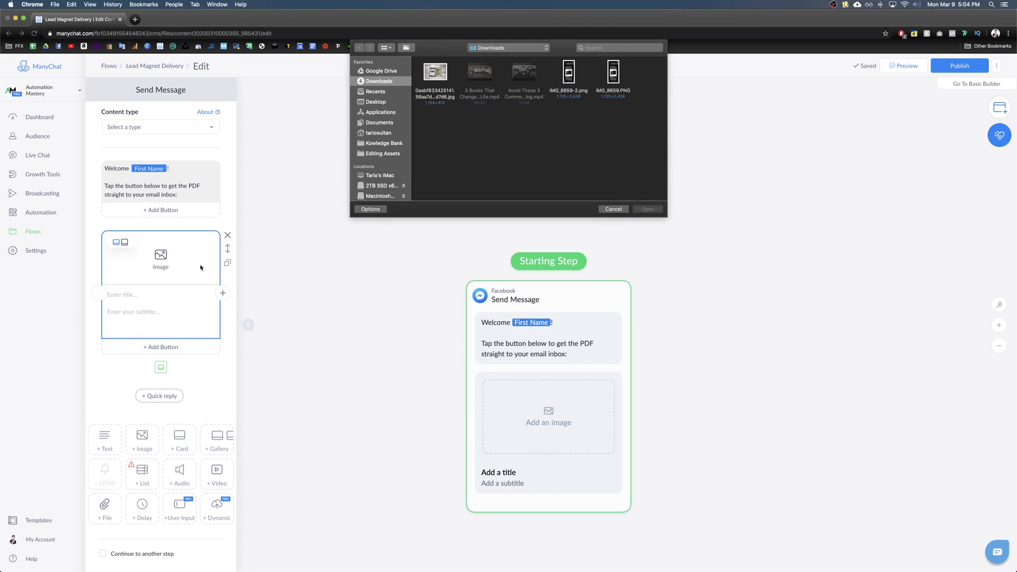
double_click(435, 93)
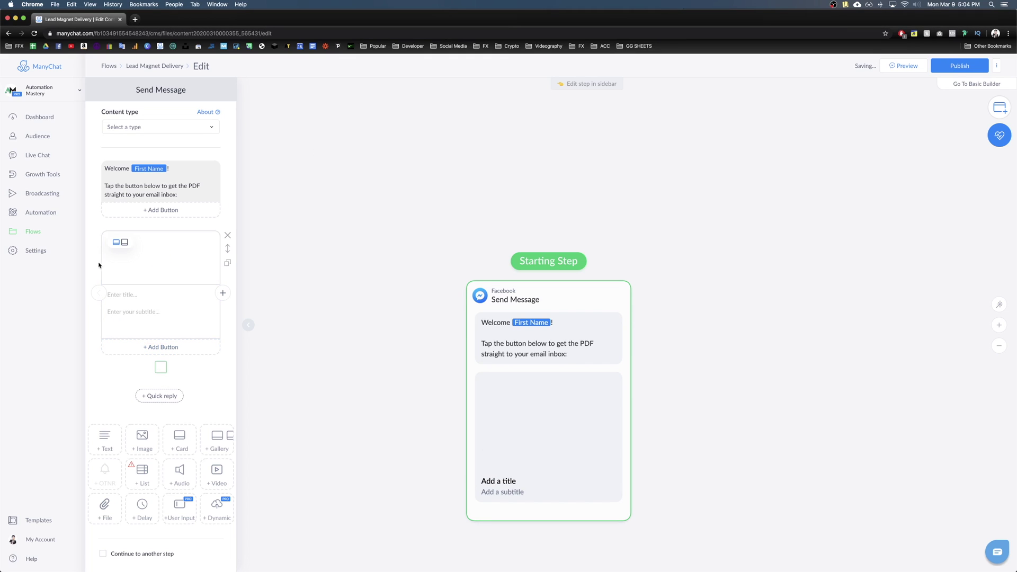
click(125, 243)
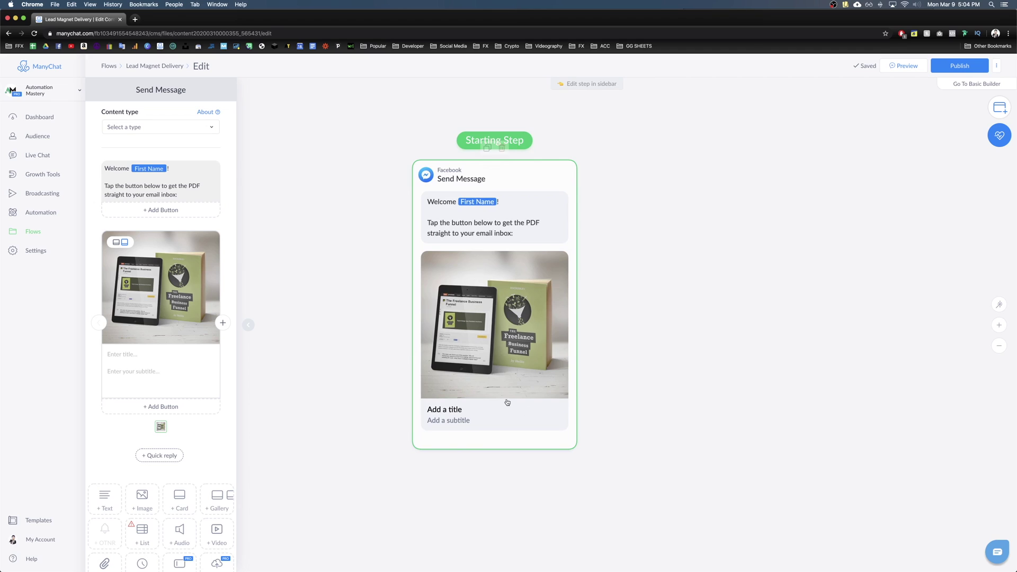
Step: Title the card "[PDF] 2020 Exclusive Training Guide" and enter the subtitle lines "- Must have for 2020" and "- PDF Booklet Download"
click(122, 355)
text([PDF] 2020 Exclusive Training Guide)
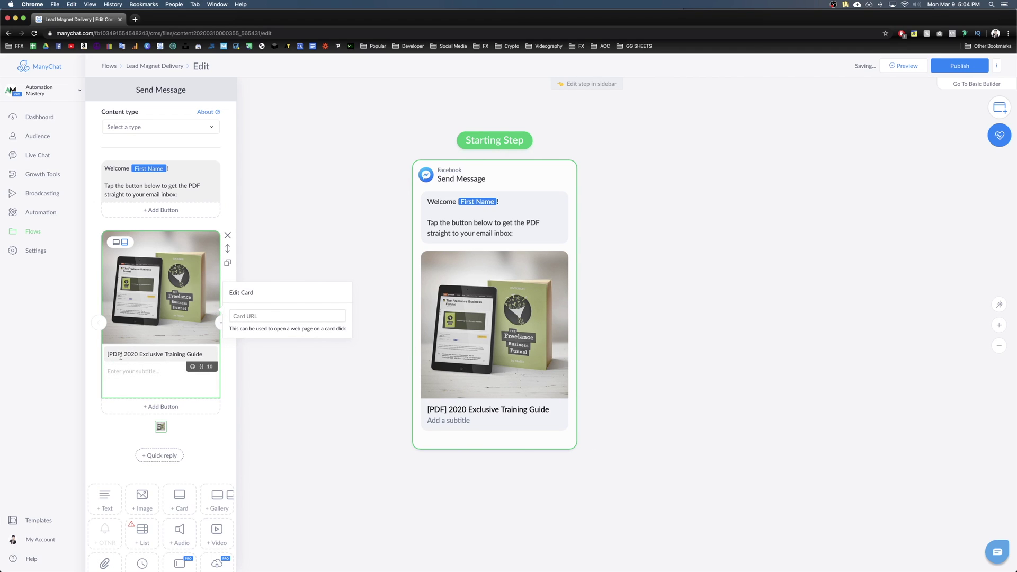
key(Tab)
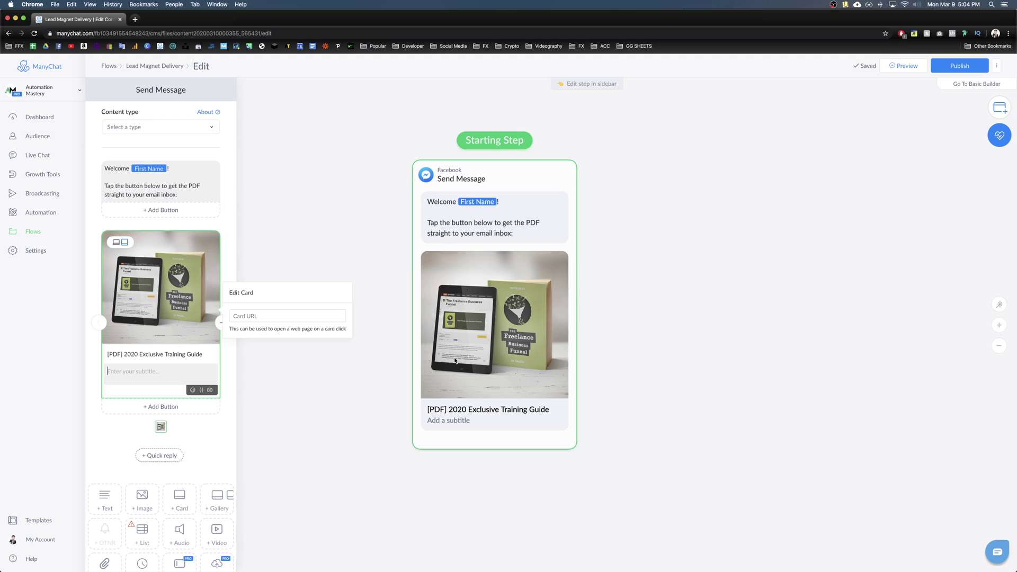
click(139, 373)
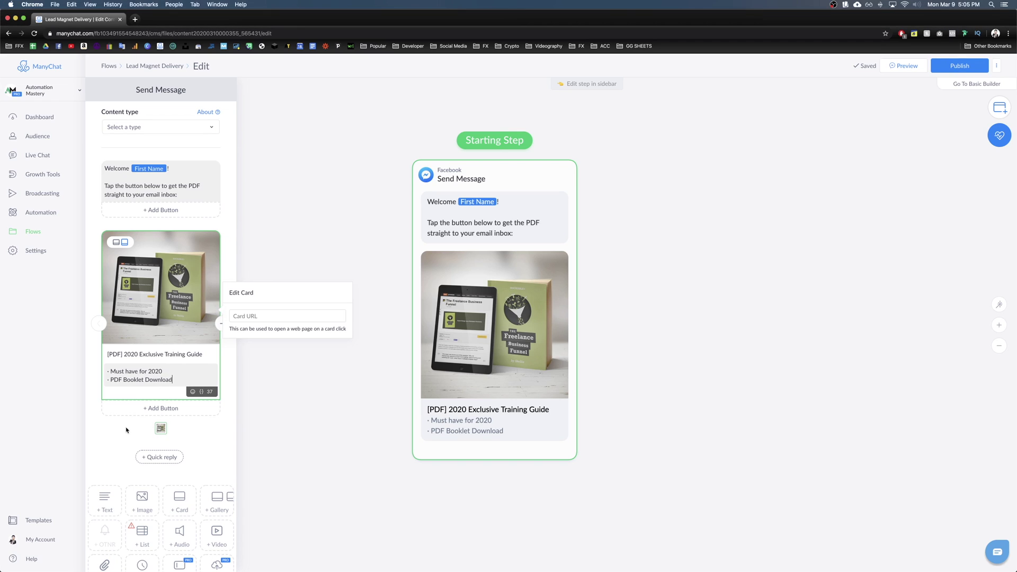
Step: Add a card button titled "Tap to DOWNLOAD" with a green book emoji in front
click(159, 409)
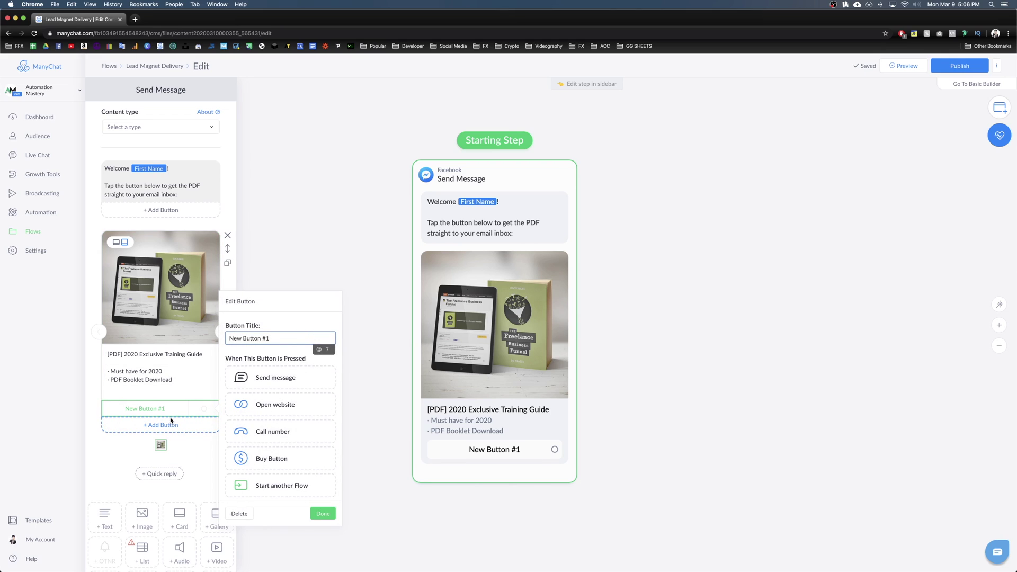
key(super+a)
text(📗 Tap to DOWNLOAD)
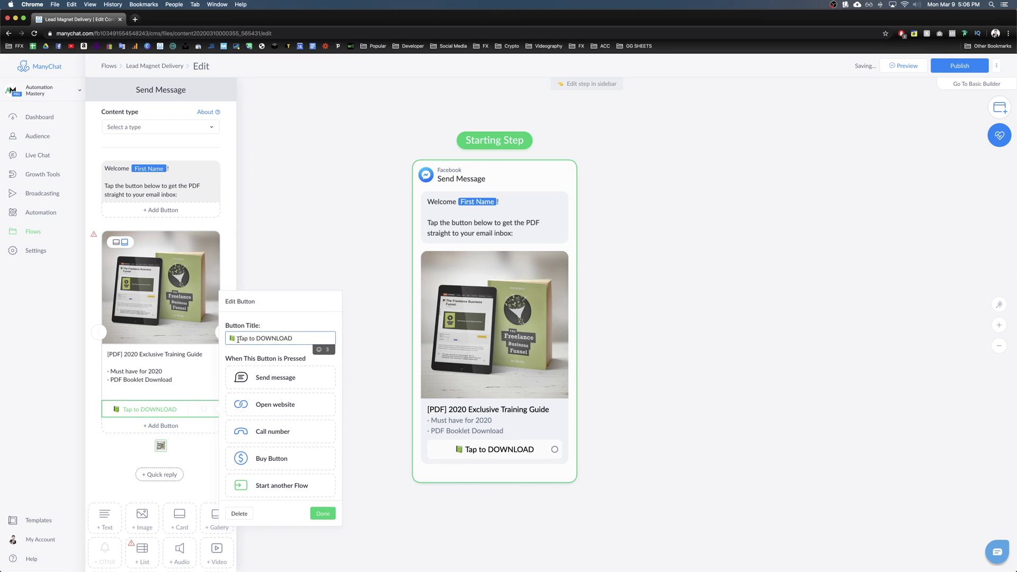
drag(293, 339, 258, 340)
click(322, 514)
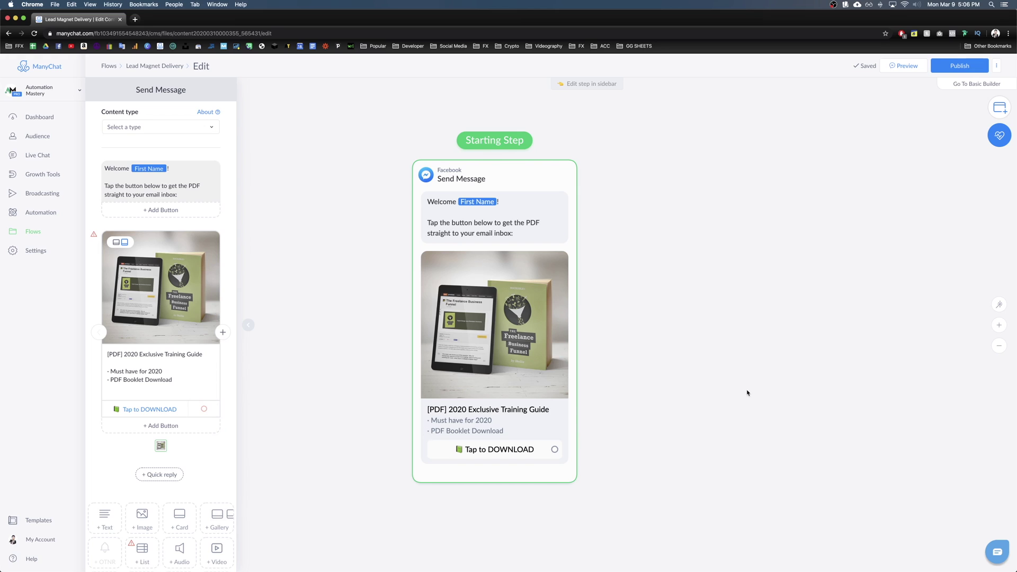
Step: Connect the Tap to DOWNLOAD button to a new Send Message step with the text "Could you tap to confirm your full name?"
scroll(747, 392, down, 2)
drag(750, 392, 563, 400)
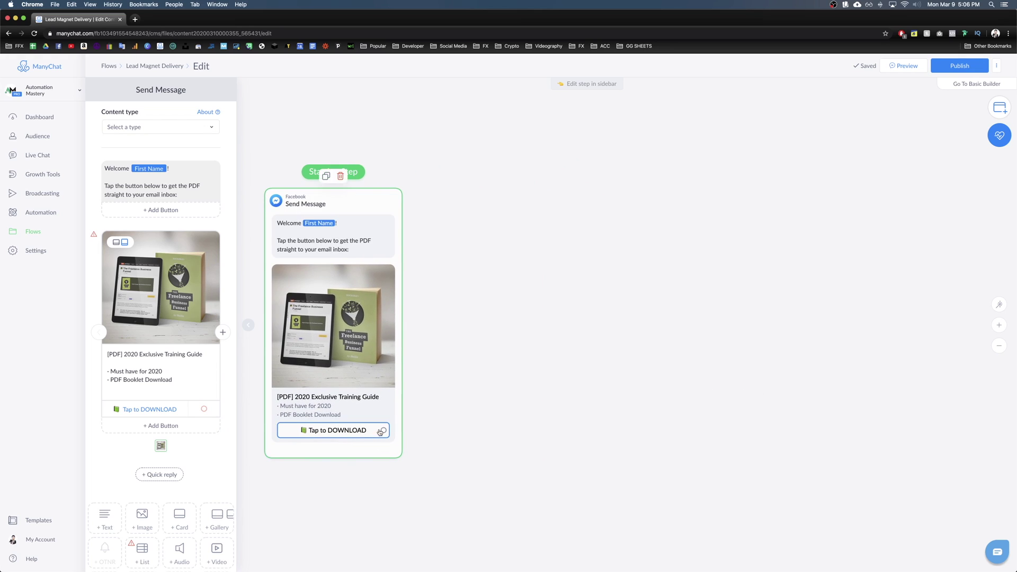
drag(382, 431, 650, 252)
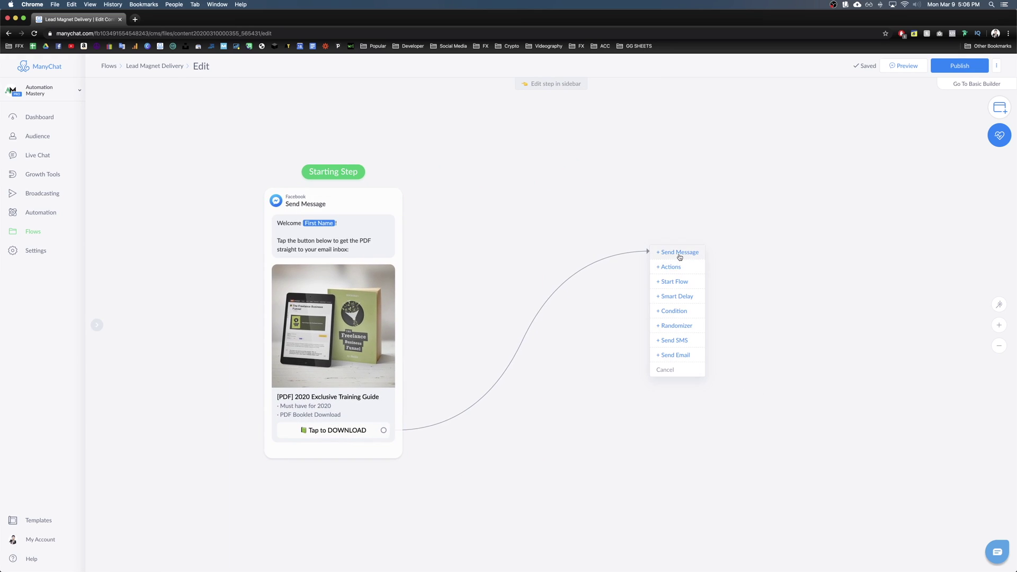
click(680, 253)
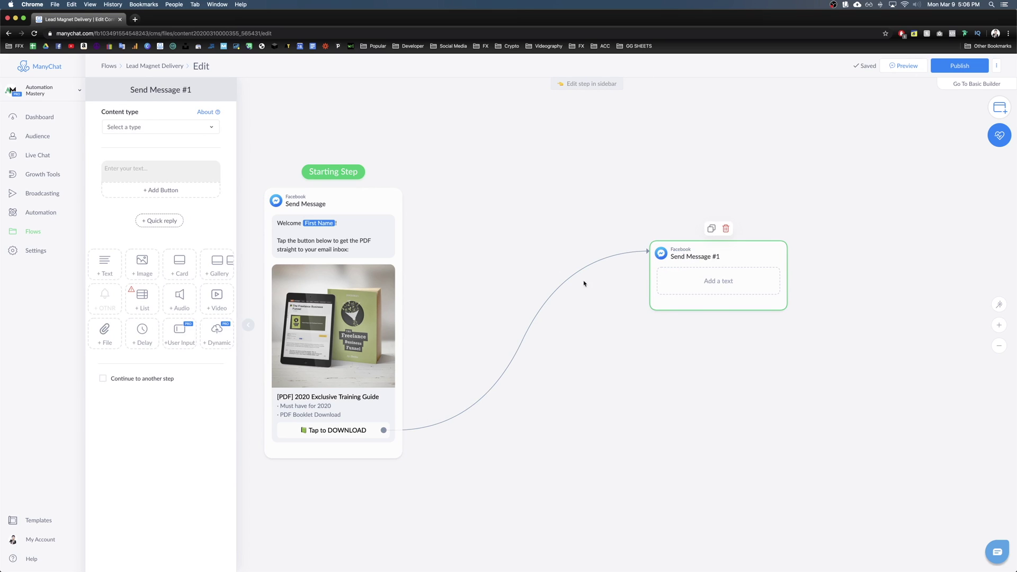
click(132, 168)
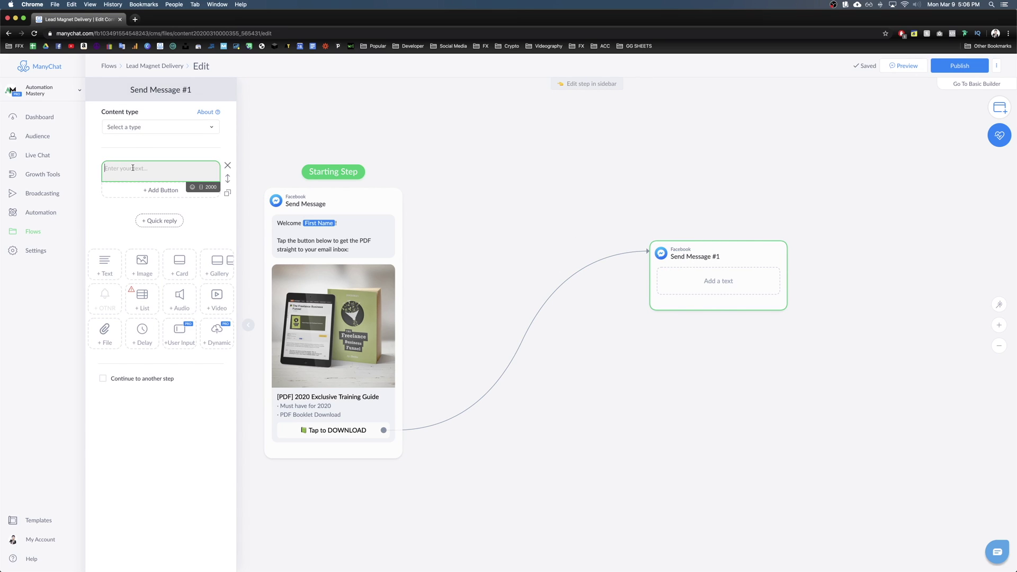
text(Could you tap to confirm your full name?)
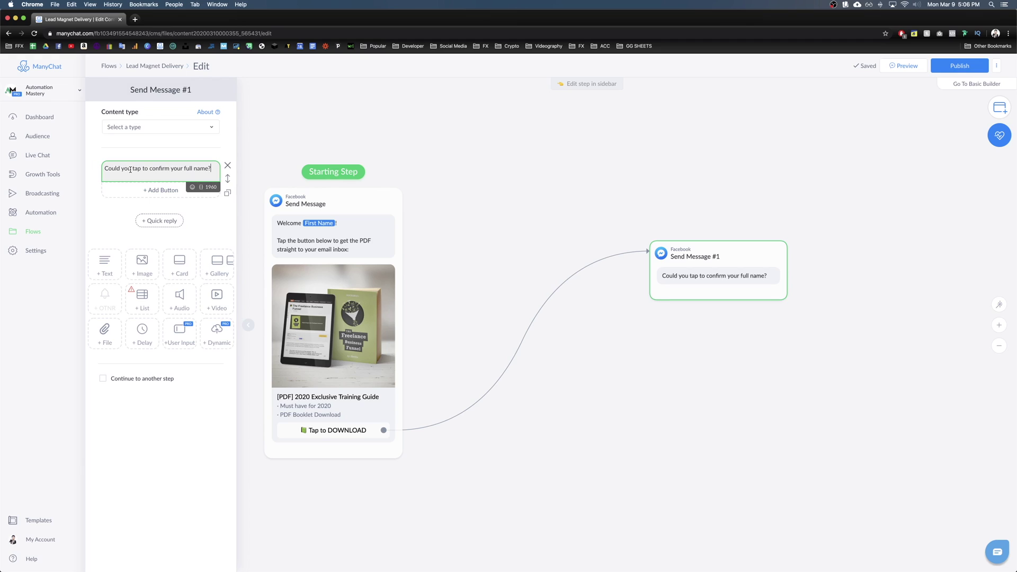
Step: Add a quick reply containing the First Name variable to the name confirmation message
click(161, 221)
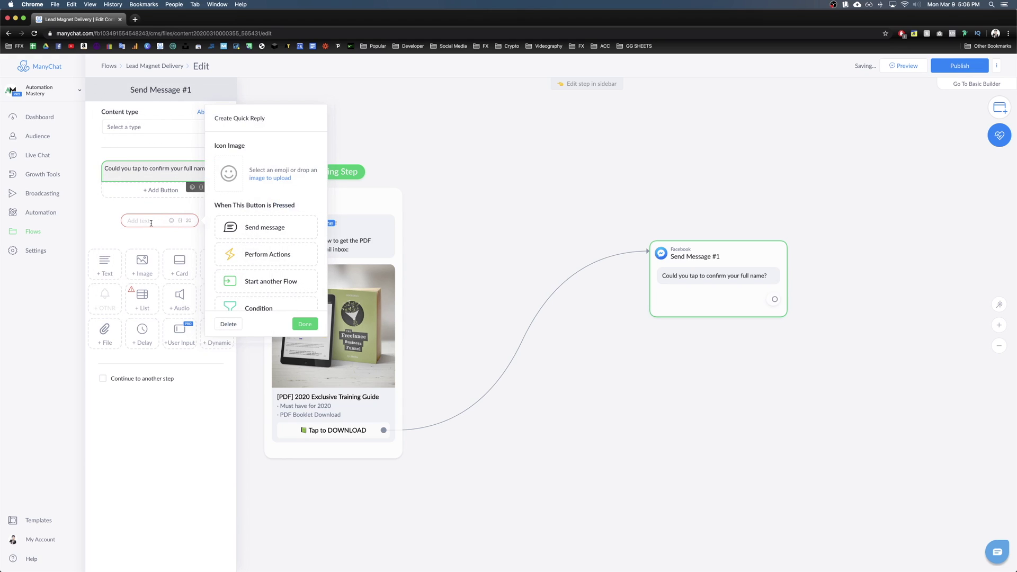
click(181, 222)
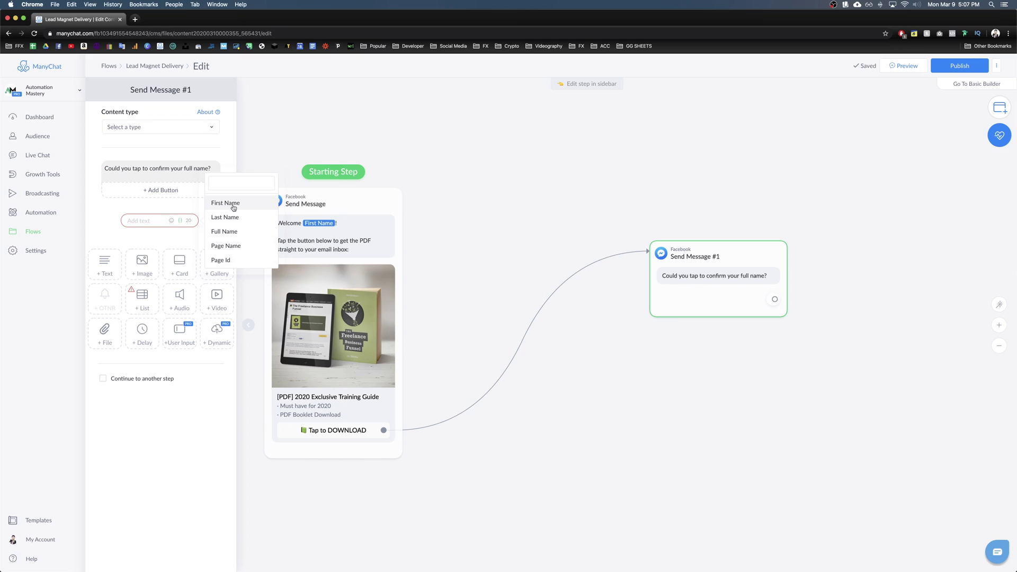
click(224, 232)
click(117, 223)
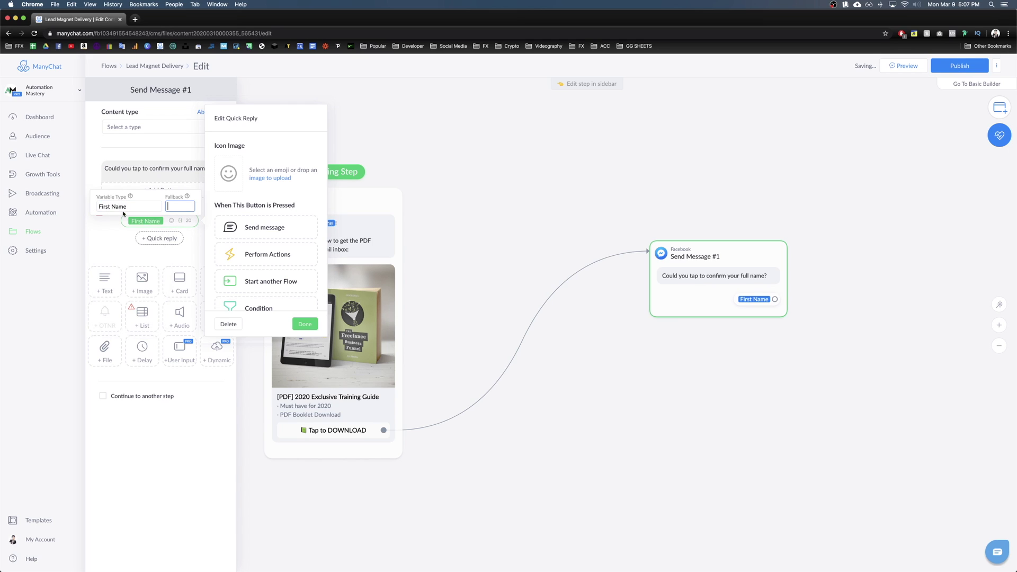
click(115, 242)
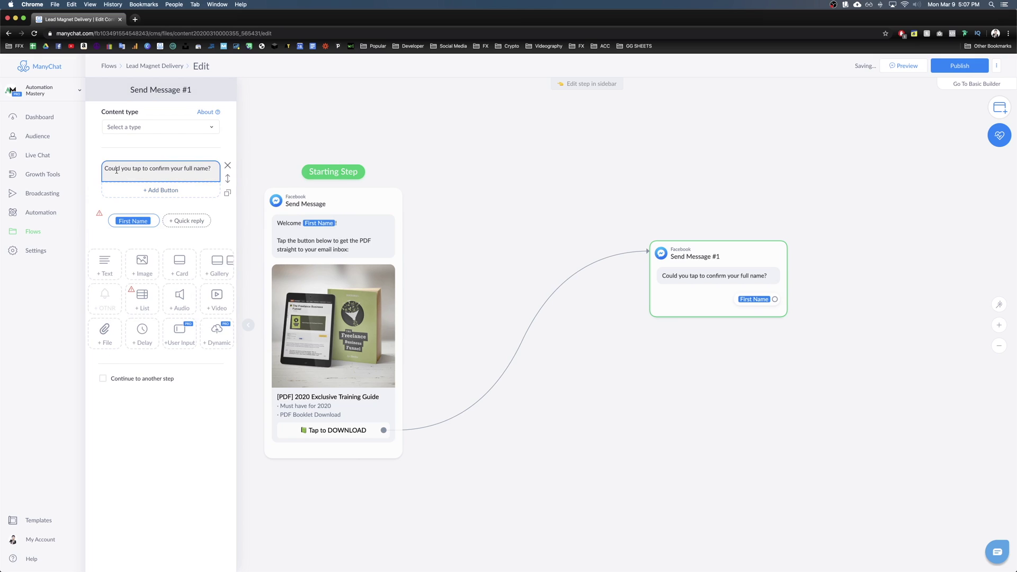
Step: Connect the First Name quick reply to a new Send Message step placed beside the name confirmation message
drag(683, 347, 504, 359)
drag(519, 320, 405, 395)
drag(465, 437, 445, 375)
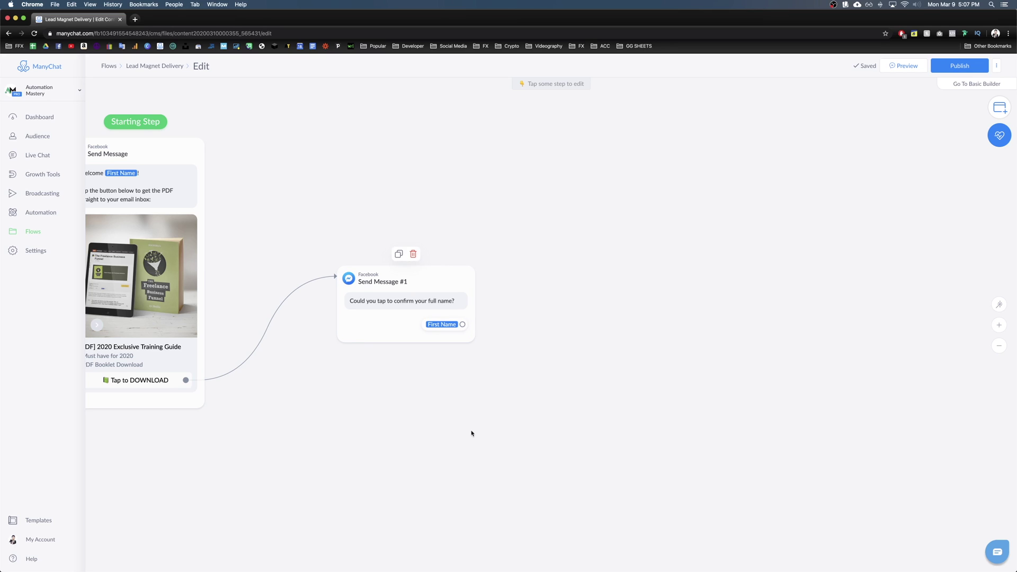
drag(472, 433, 415, 404)
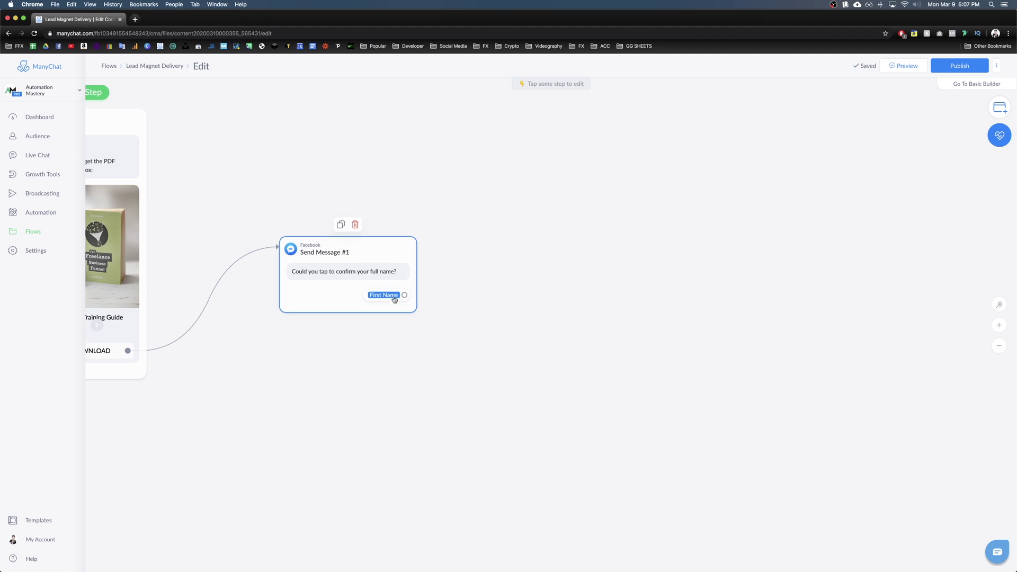
drag(405, 295, 501, 302)
click(528, 303)
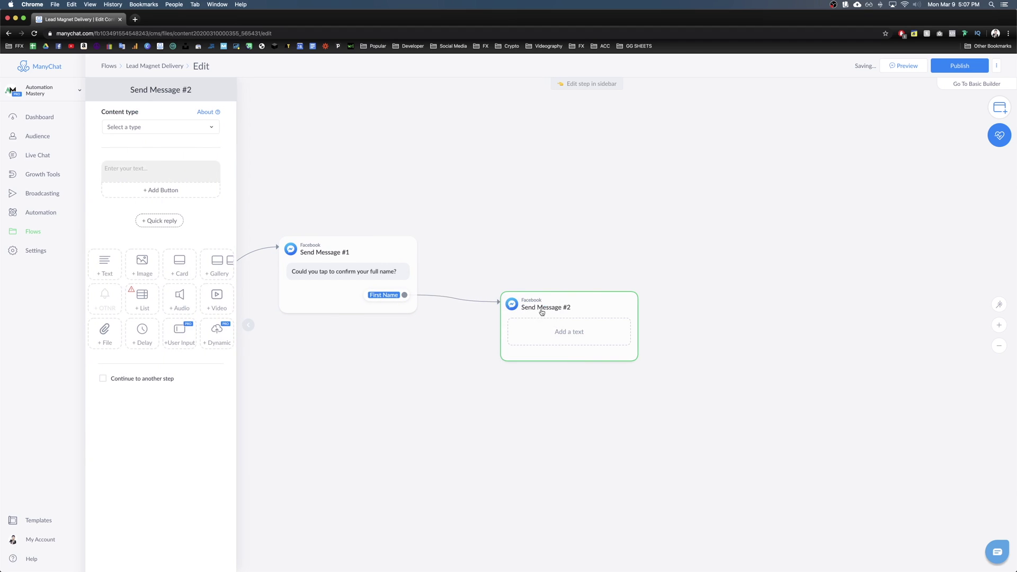
Step: Add a User Input block to the new message step and remove its empty text block
click(184, 177)
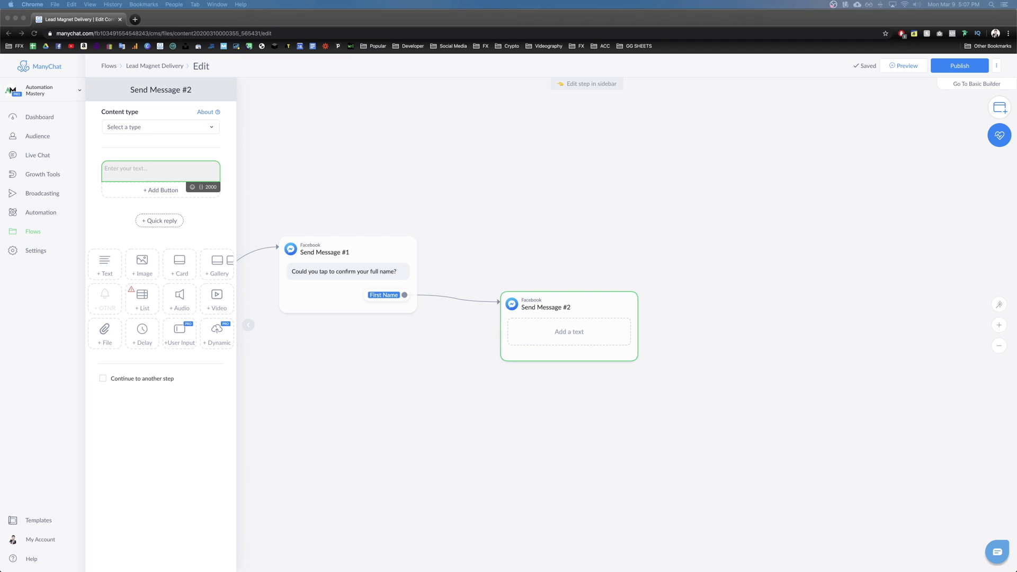
click(148, 242)
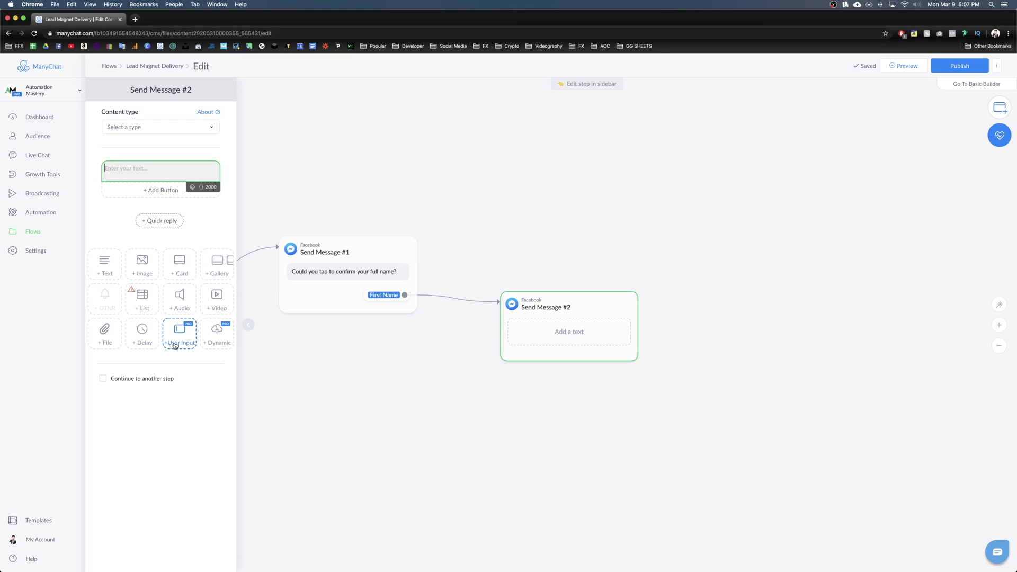
click(175, 345)
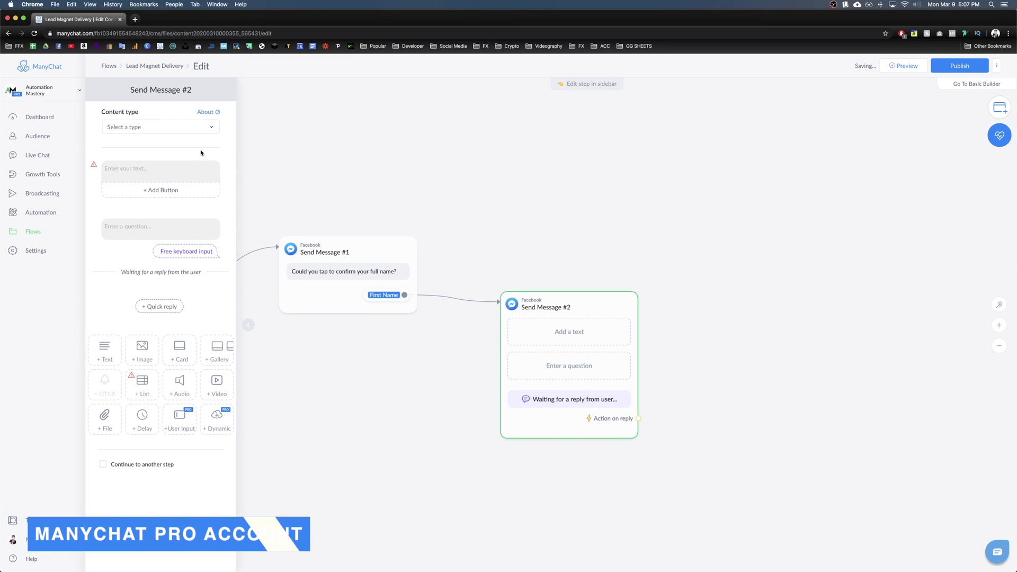
click(228, 165)
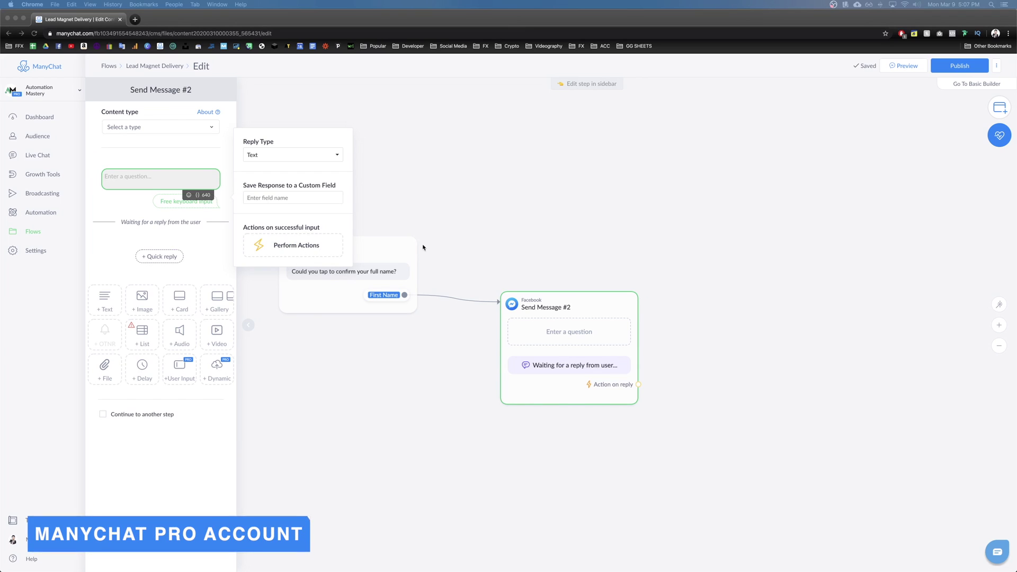
Step: Enter "What is your email address?" as the user input question
click(116, 180)
text(What is your email address?)
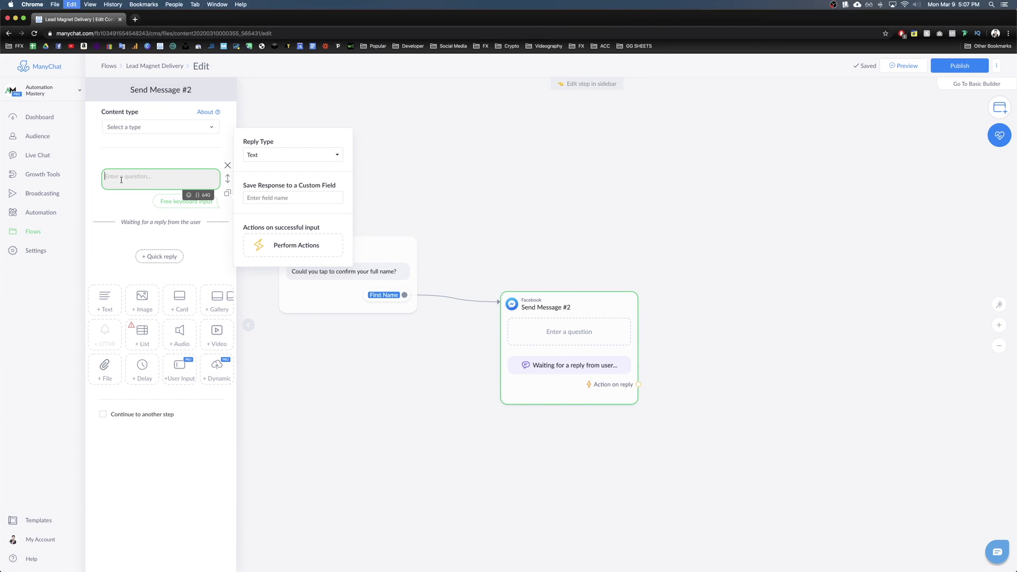
drag(106, 177, 165, 179)
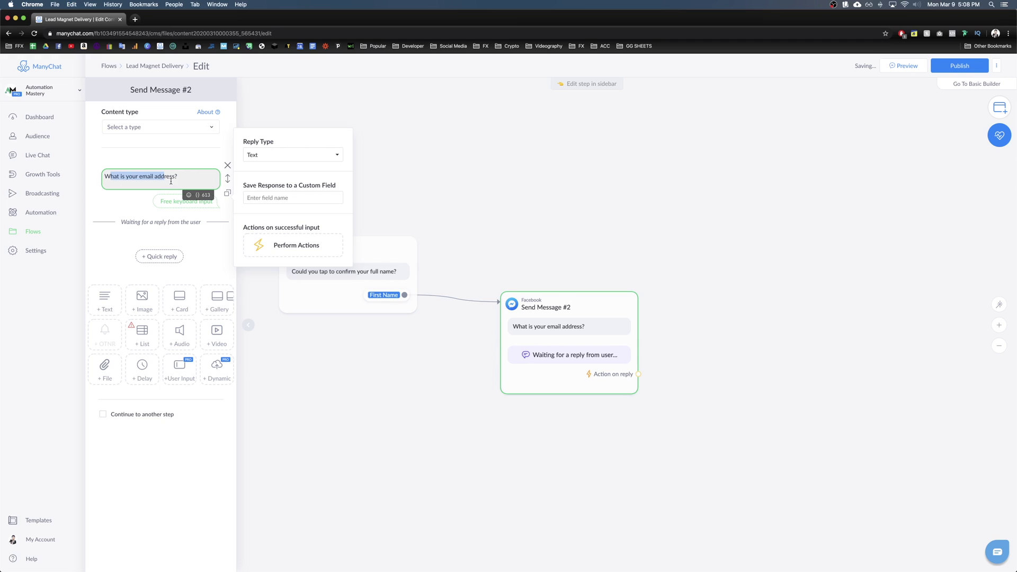
click(177, 182)
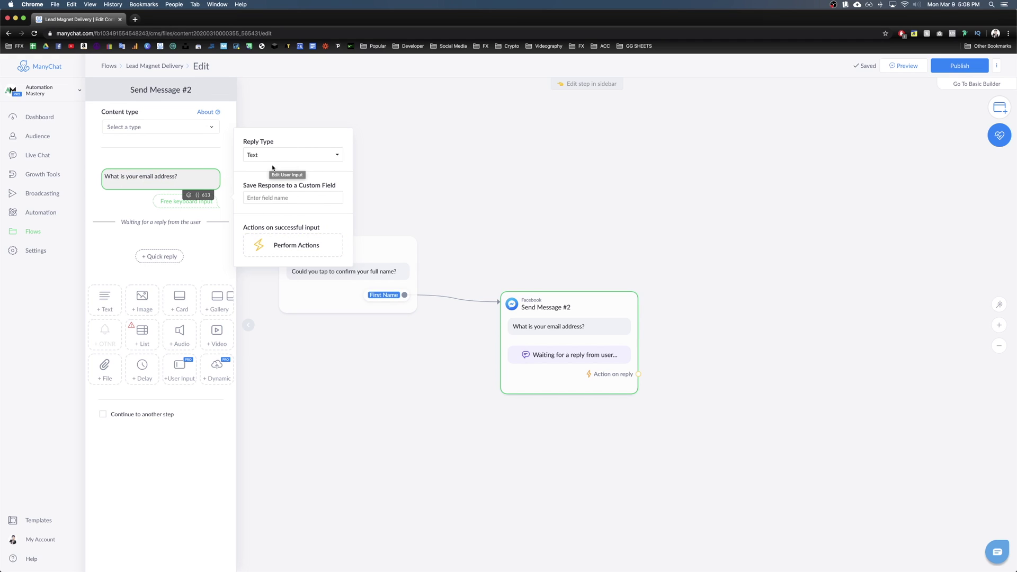
Step: Set the email question's reply type to Email and enable saving the email to the system field
click(250, 156)
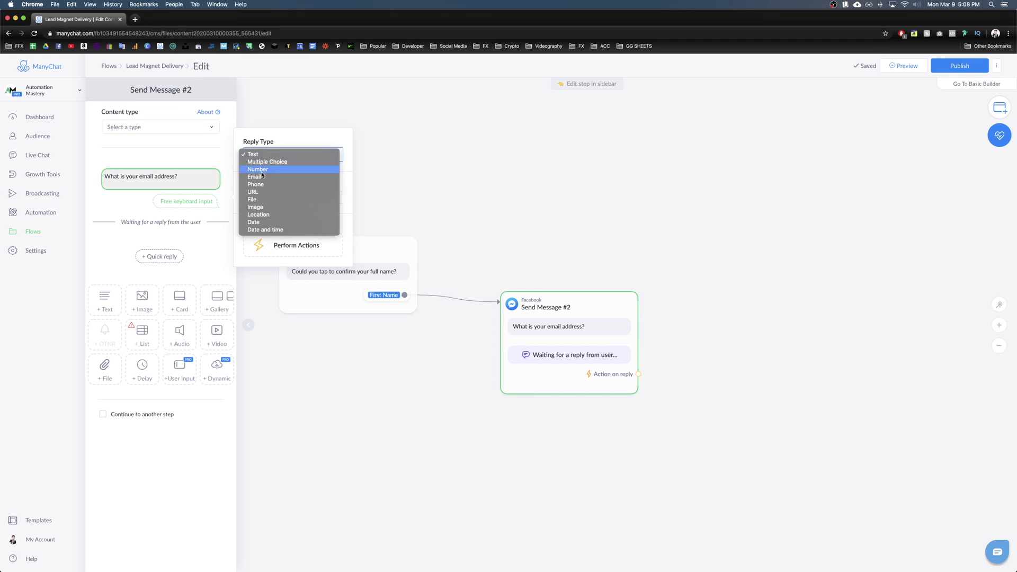
click(255, 177)
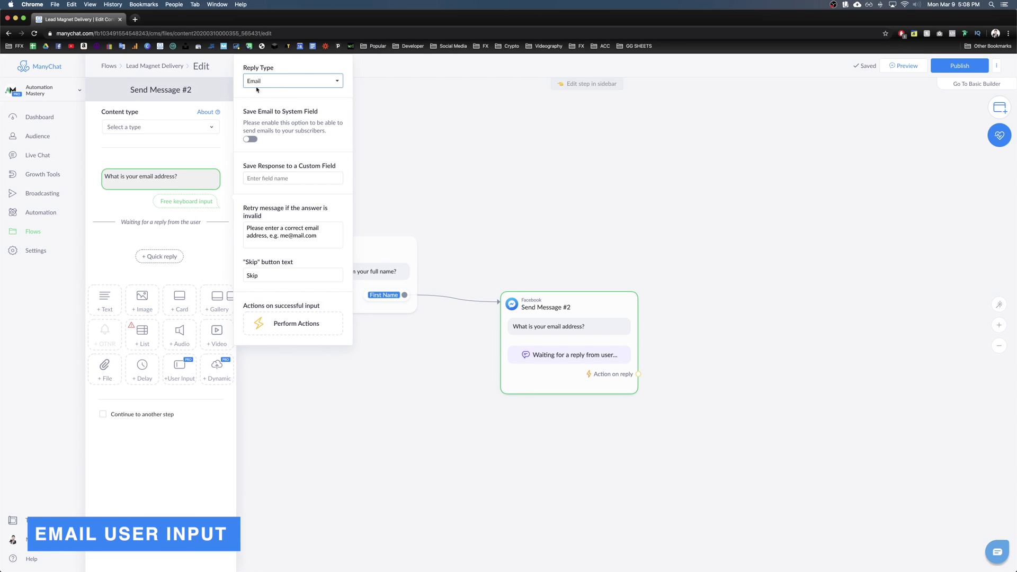
click(250, 139)
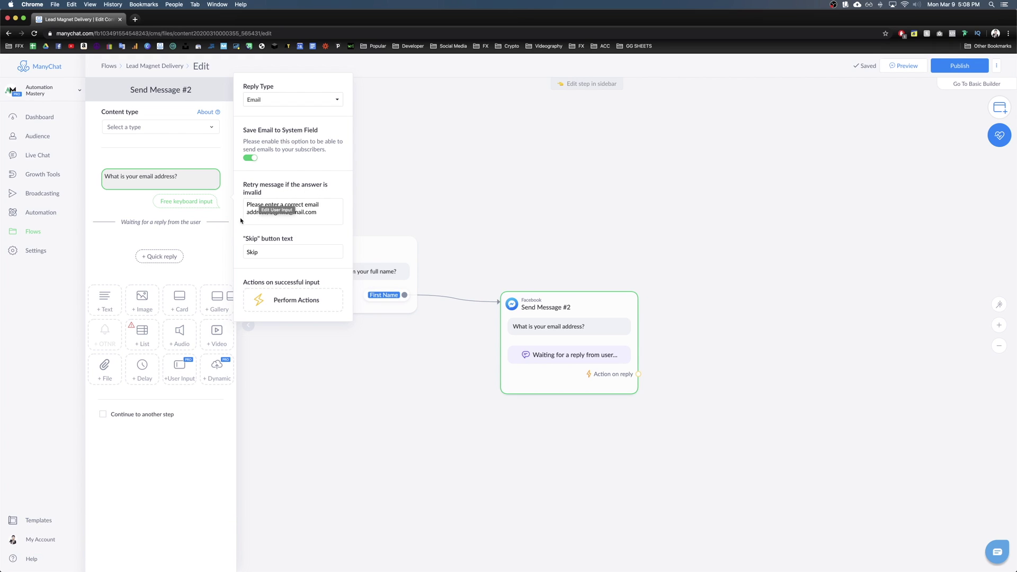
Step: Clear the Skip button text of the email question and close its reply settings
drag(245, 205, 332, 219)
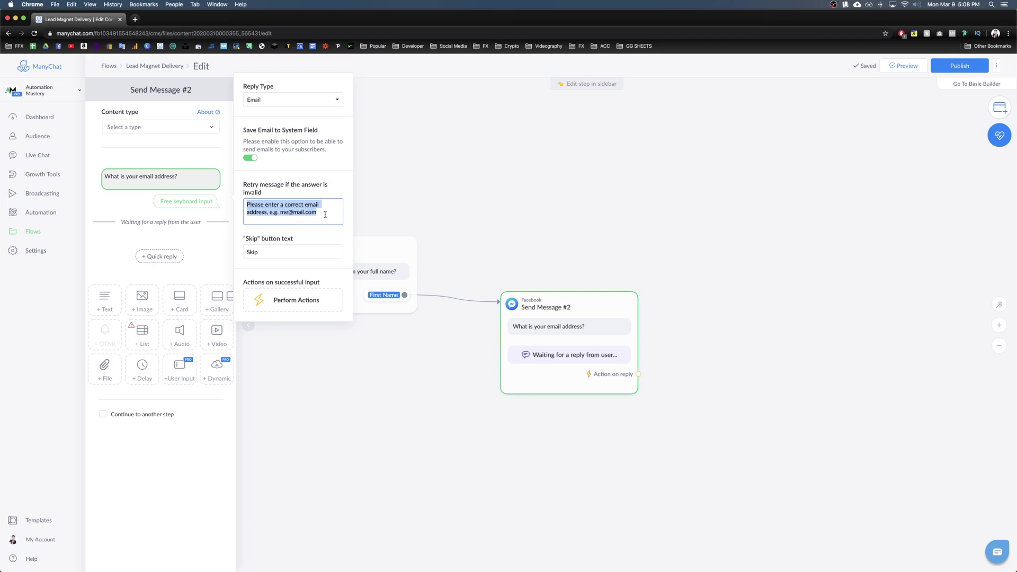
click(270, 252)
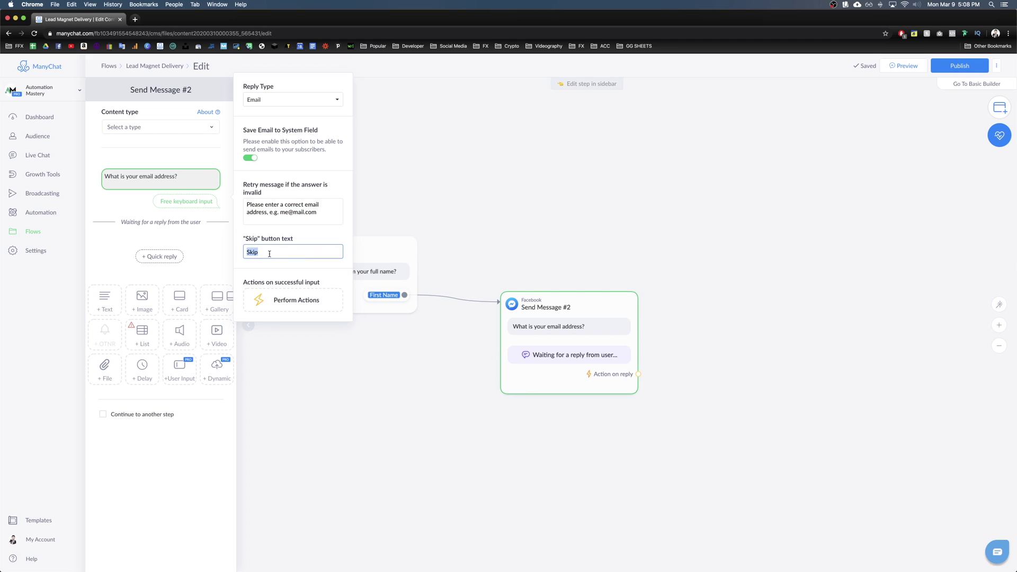
key(BackSpace)
click(178, 201)
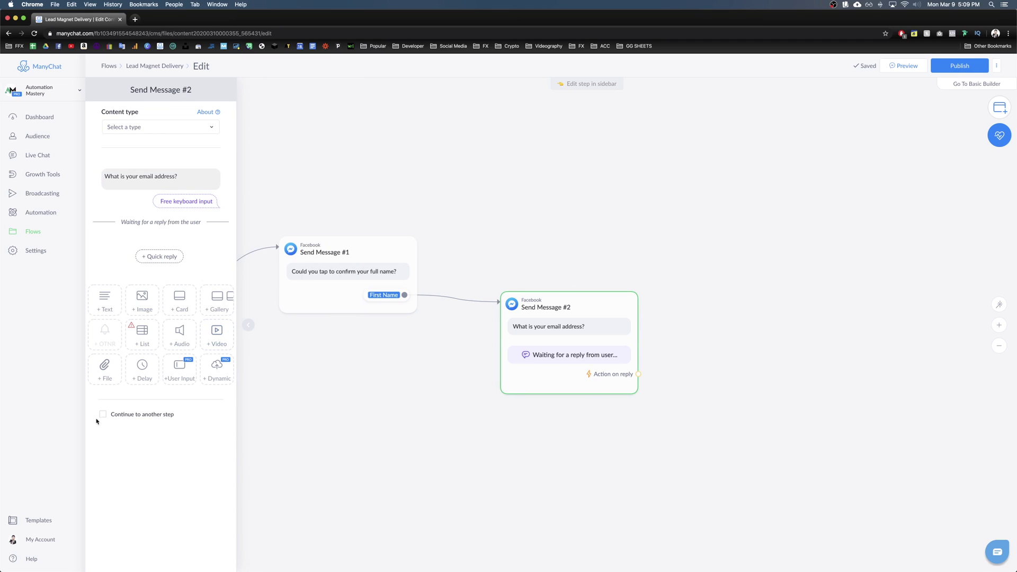
Step: Continue the email question to a new Send Message step and paste in the consent text asking subscribers to click "I agree" to receive emails
click(137, 417)
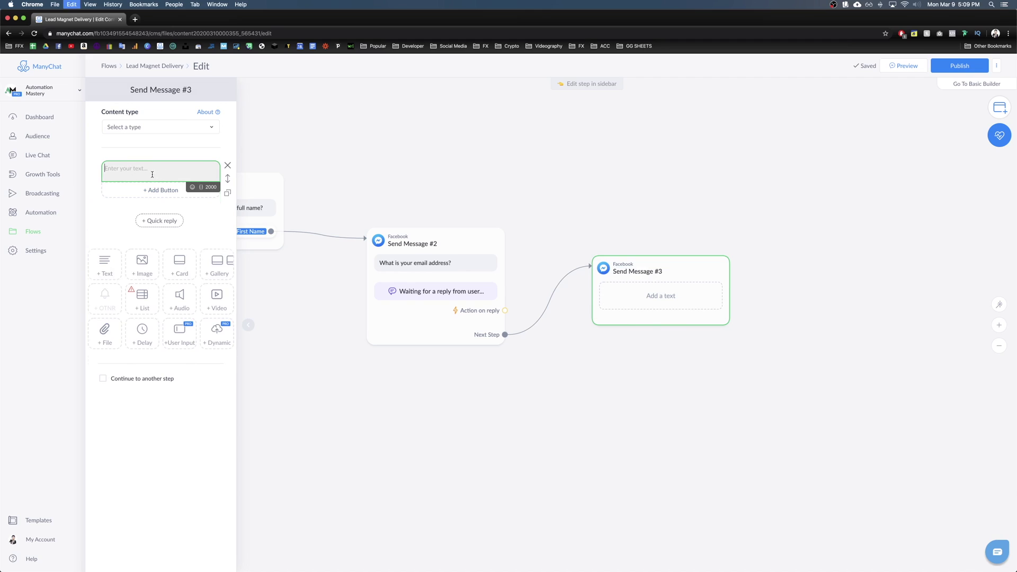
text(In order to send the PDF to your email..  Please click "I agree" to confirm to receive Emails from us!)
drag(109, 169, 192, 171)
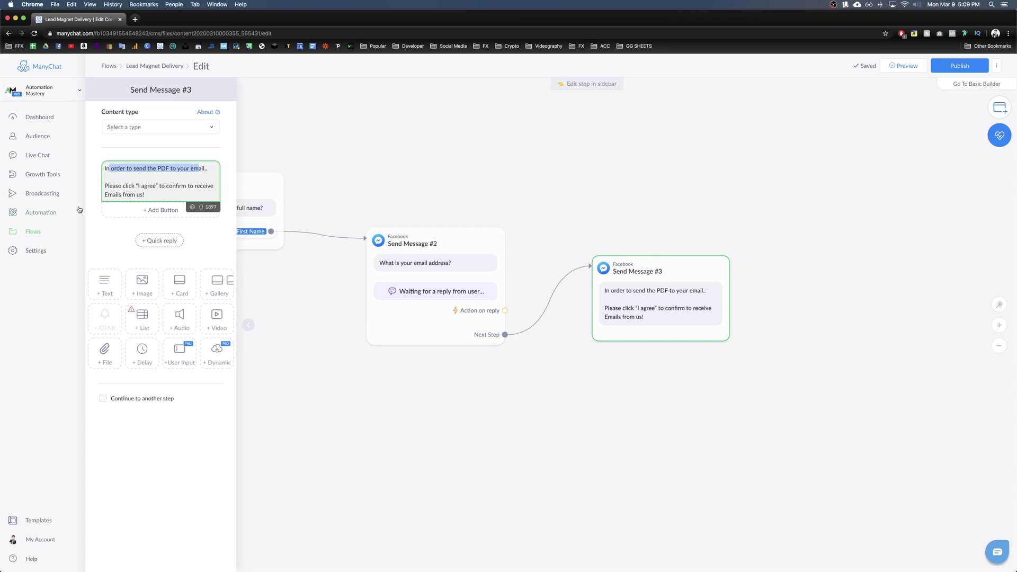
Step: Add two buttons below the consent text and title the first one "I agree"
click(161, 210)
click(148, 227)
click(148, 216)
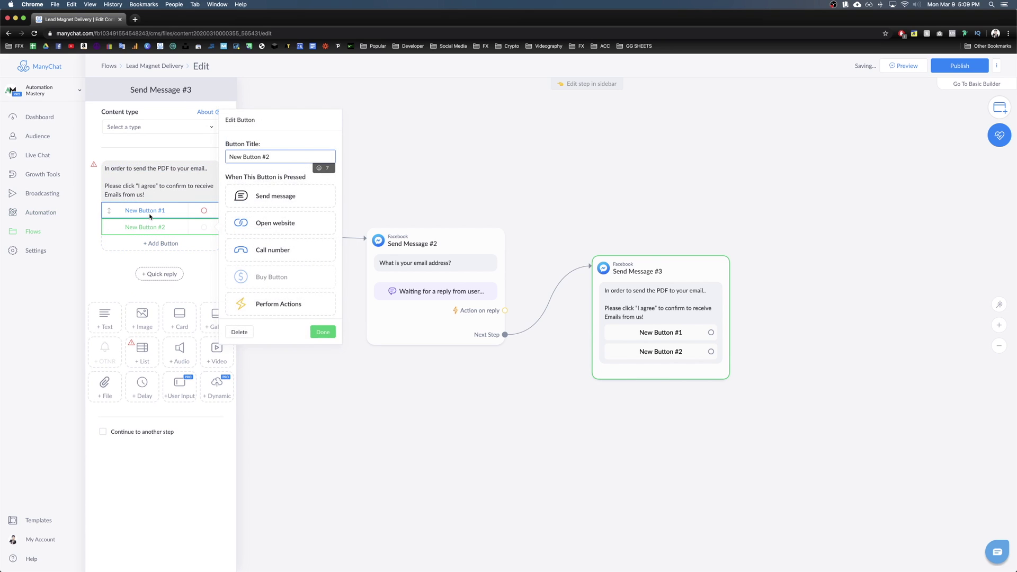
triple_click(271, 139)
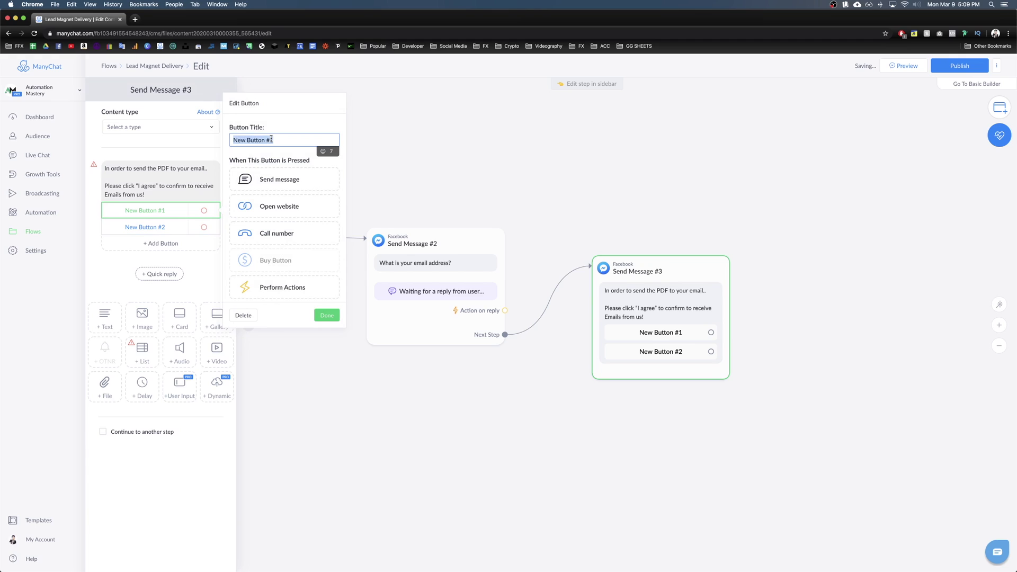
text(I agre)
text(e)
Step: Title the second consent button "I do not agree"
click(148, 228)
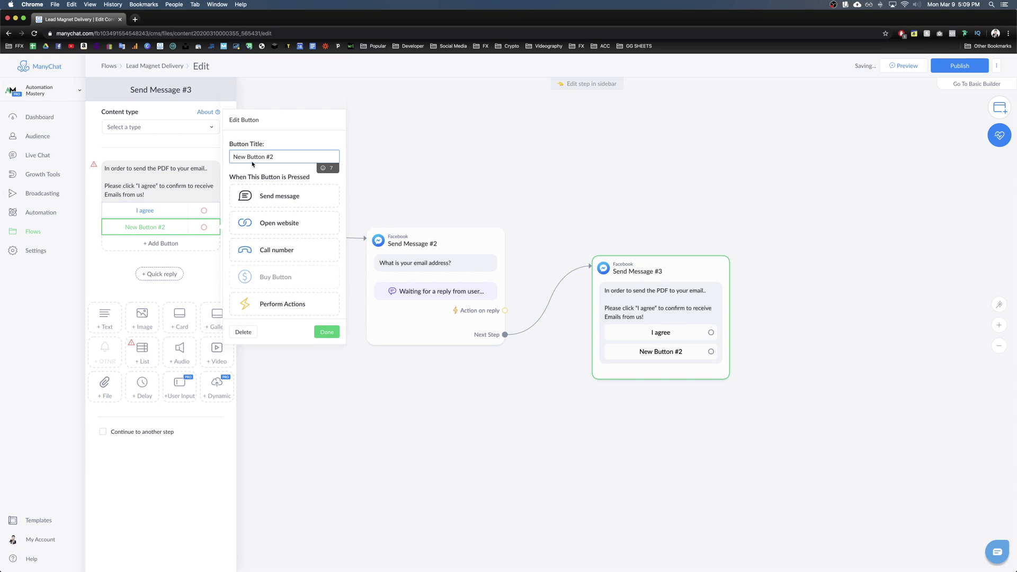
triple_click(252, 159)
text(I do not agree)
click(114, 280)
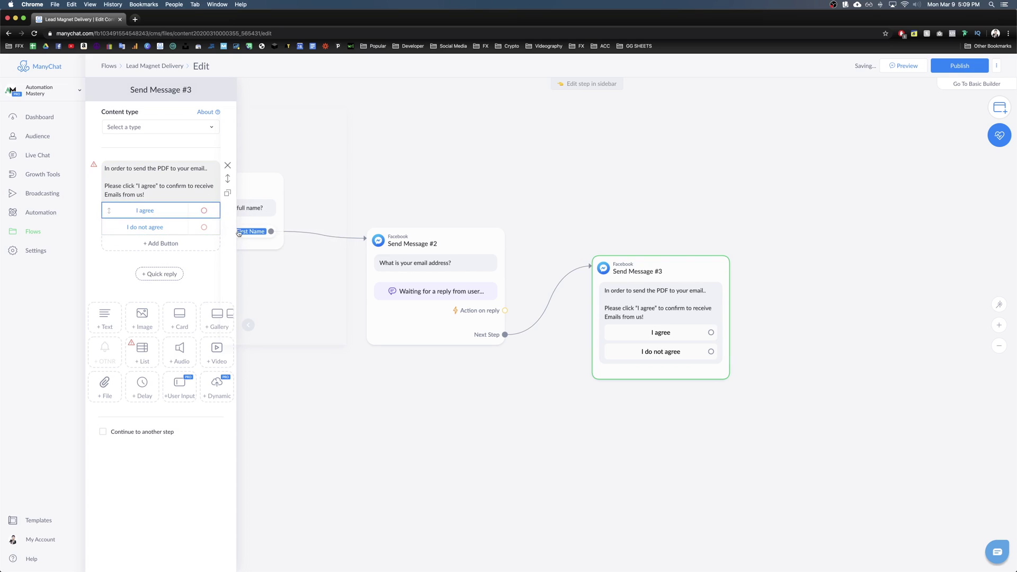
Step: Connect the "I agree" button to a new Send Message step beside the consent message
drag(742, 367, 562, 339)
drag(532, 305, 583, 218)
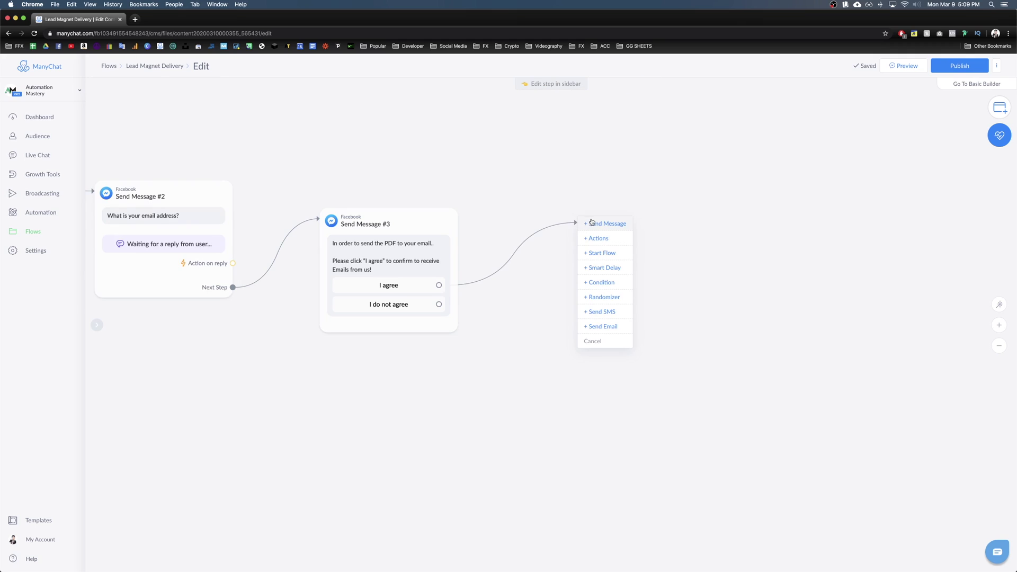
click(593, 223)
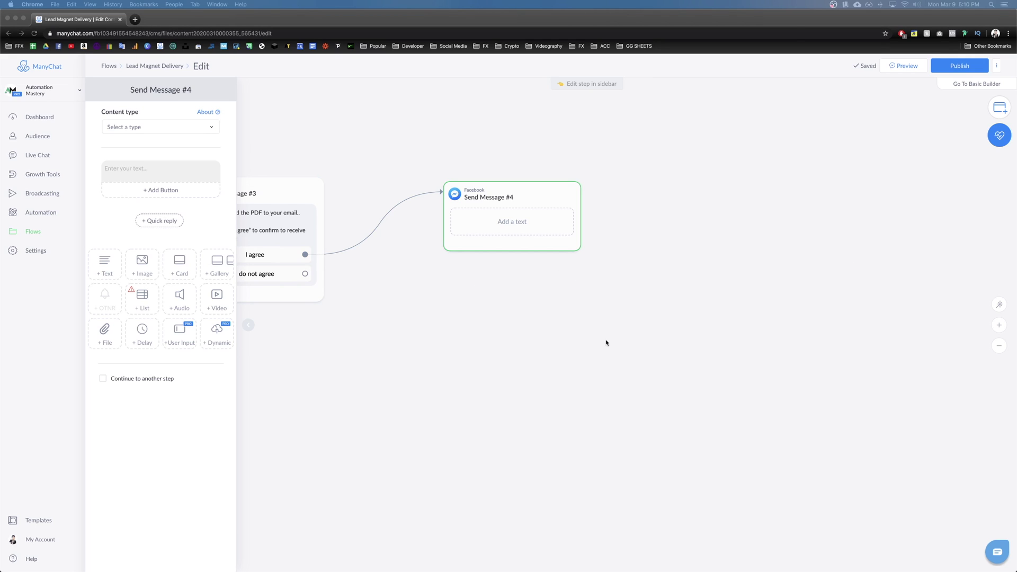
Step: Paste "Perfect, I just sent the pdf to your email, make sure you check your inbox (or spam folder)." as the new message's text
click(142, 169)
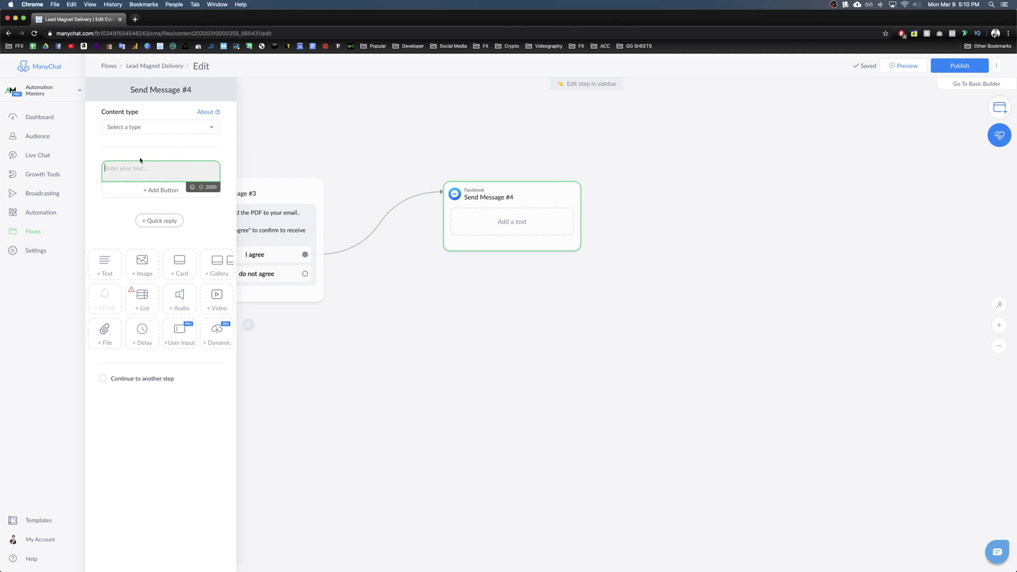
text(Perfect, I just sent the pdf to your email, make sure you check your inbox (or spam folder).)
drag(128, 168, 202, 199)
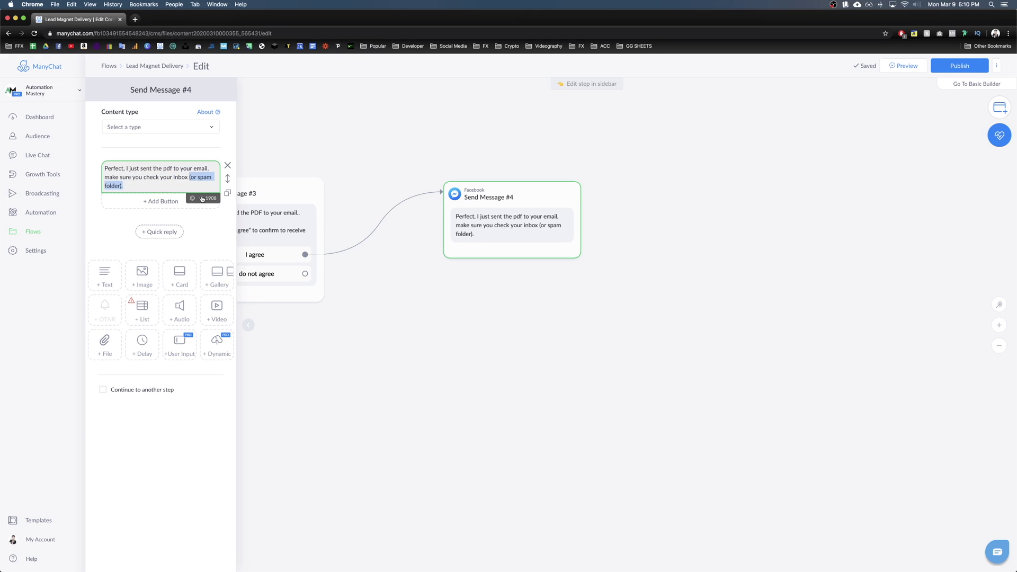
click(166, 186)
click(116, 225)
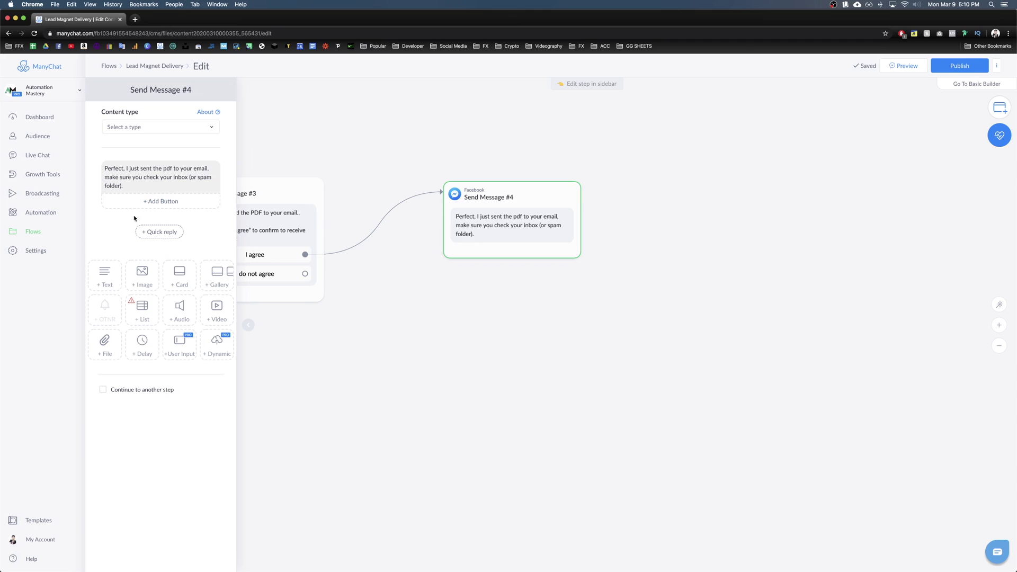
Step: Add a card below the PDF delivery text and upload the JPG book image from Downloads to it
click(172, 272)
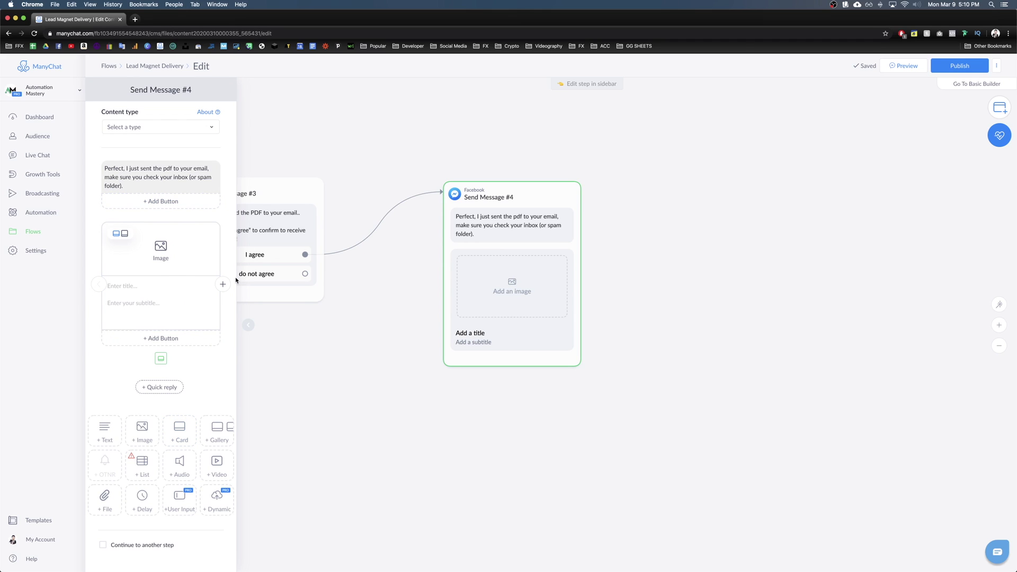
click(161, 249)
click(436, 78)
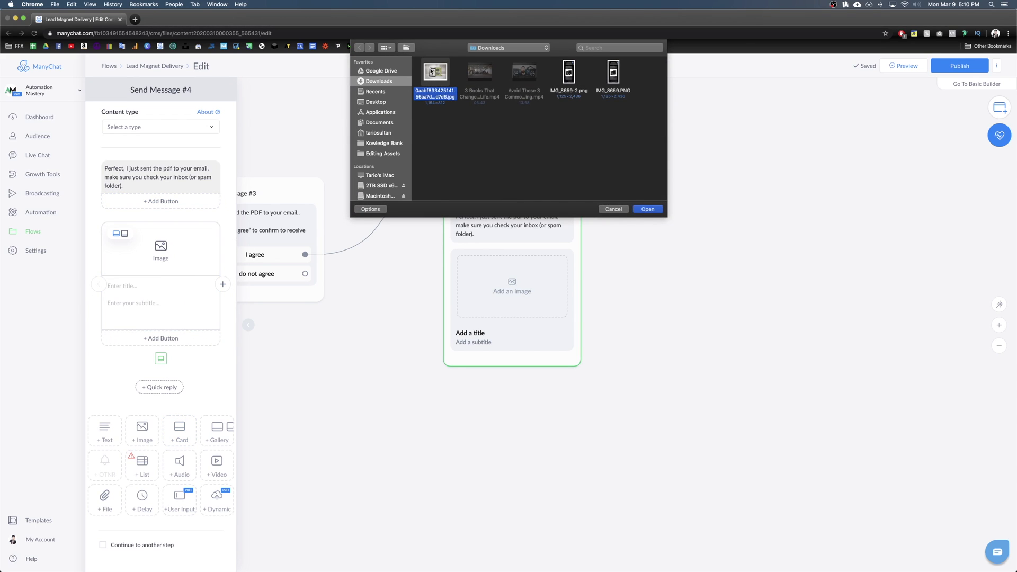
click(647, 209)
Step: Copy the title "[PDF] 2020 Exclusive Training Guide" from the starting step's card into the new card's title
drag(494, 363, 719, 356)
scroll(622, 375, down, 4)
drag(482, 382, 557, 397)
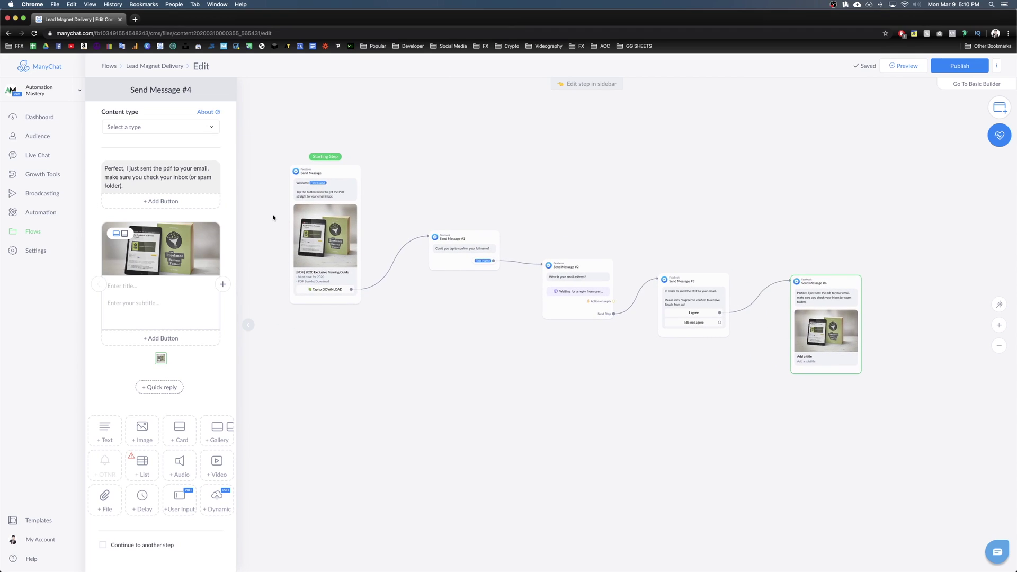
click(275, 217)
click(300, 221)
click(175, 354)
triple_click(191, 354)
key(super+c)
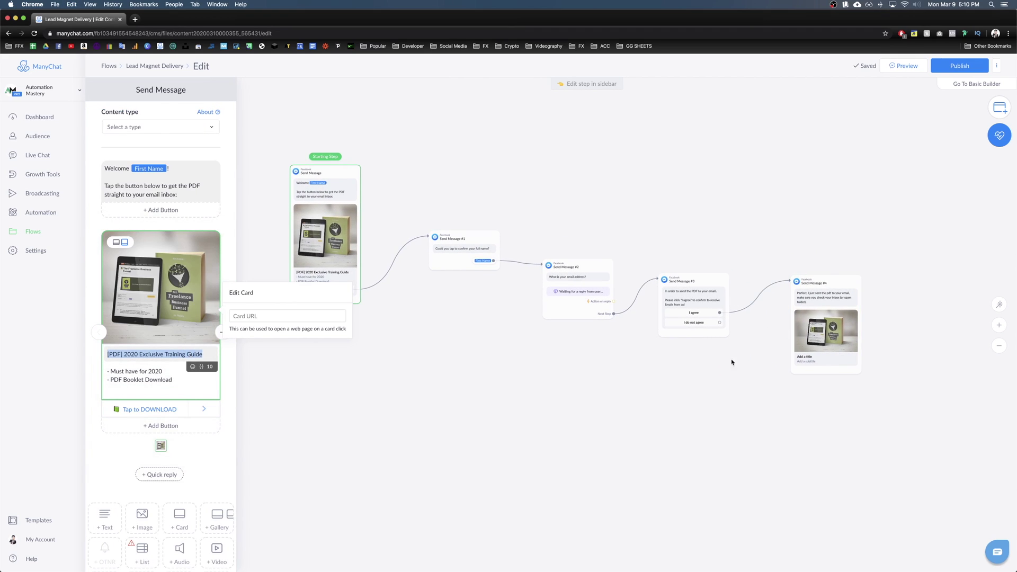
click(817, 335)
click(155, 286)
key(super+v)
Step: Add a button titled "View PDF" to the new card, with the green book emoji in front
click(155, 308)
click(184, 308)
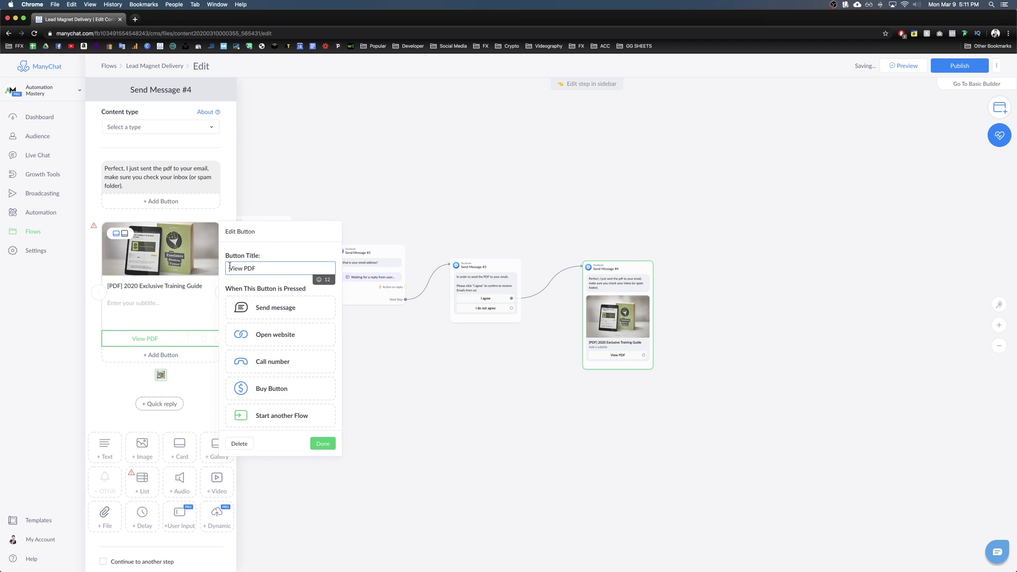
key(ctrl+super+space)
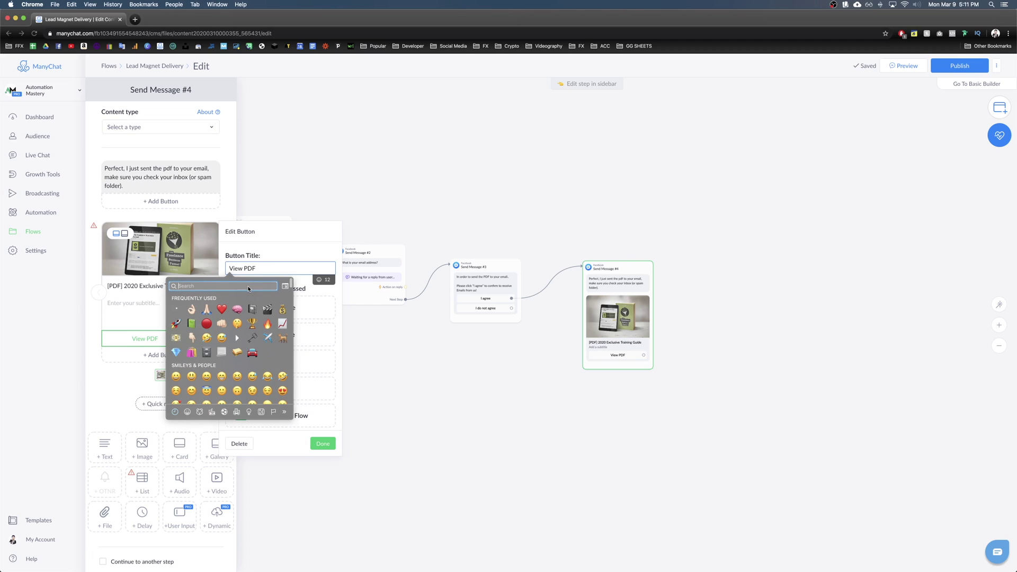
click(191, 324)
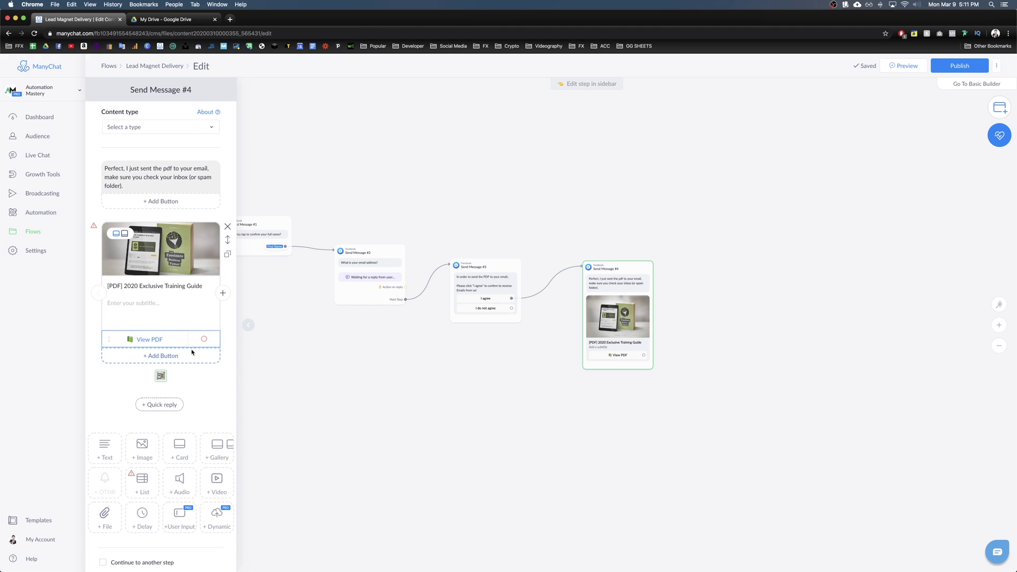
Step: Switch to Google Drive, turn on link sharing for Free Lesson.pdf and copy its shareable link
click(164, 19)
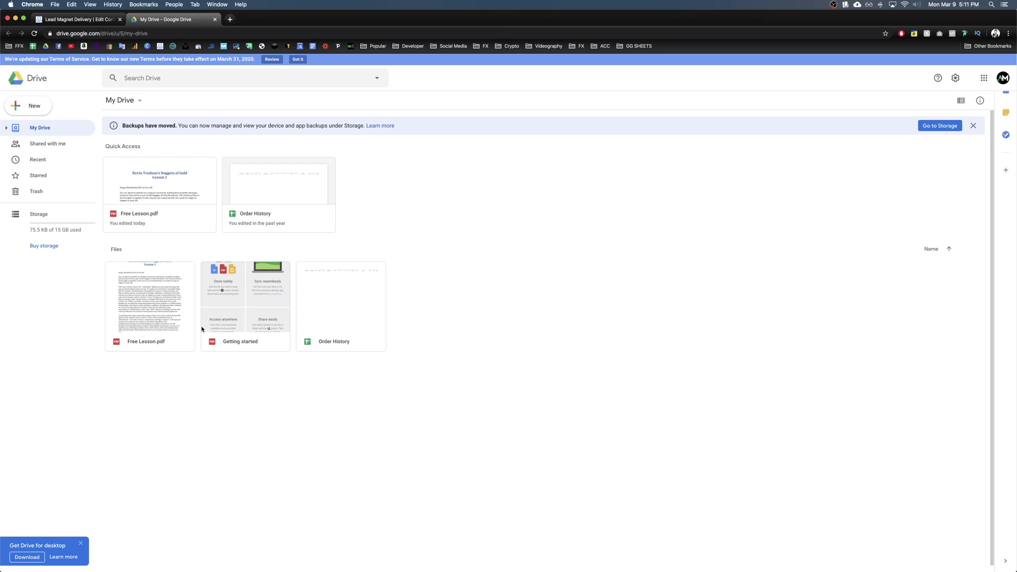
right_click(148, 294)
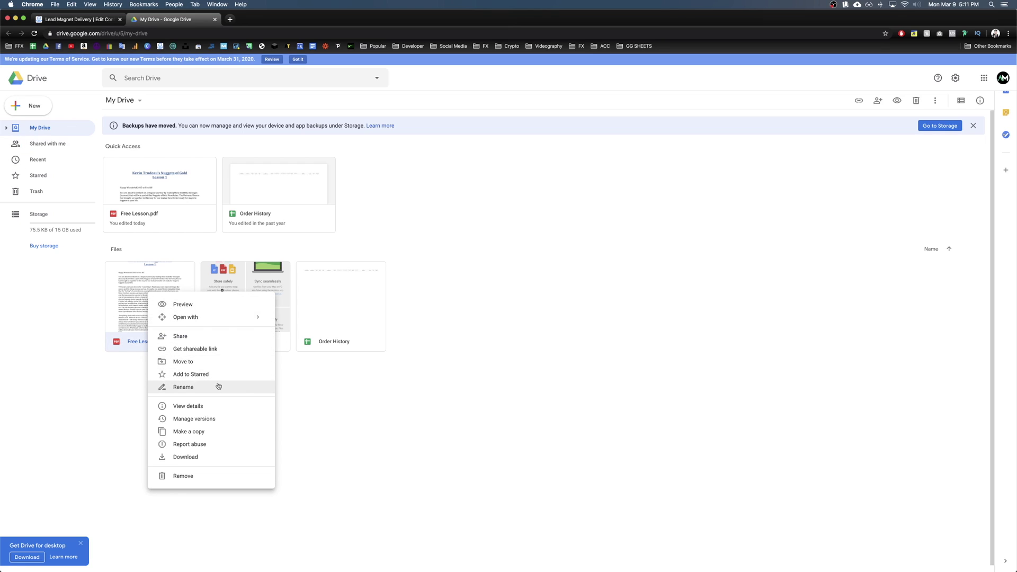
click(207, 353)
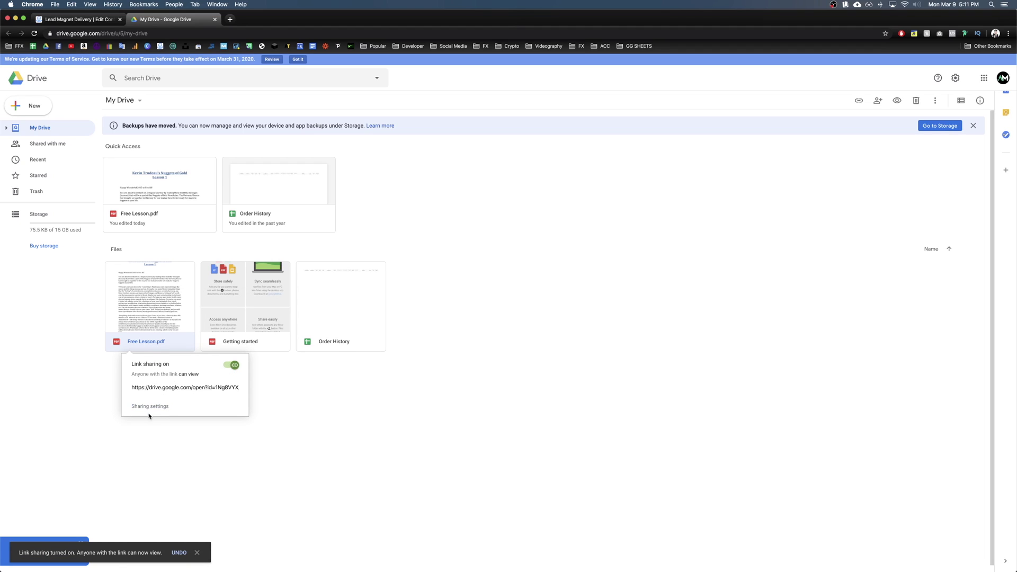
click(156, 388)
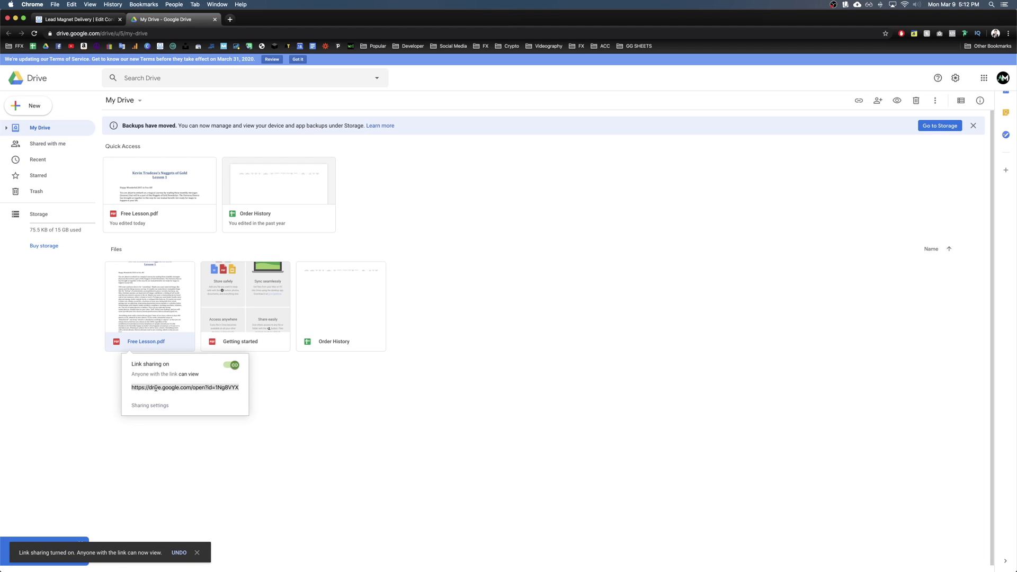
click(137, 405)
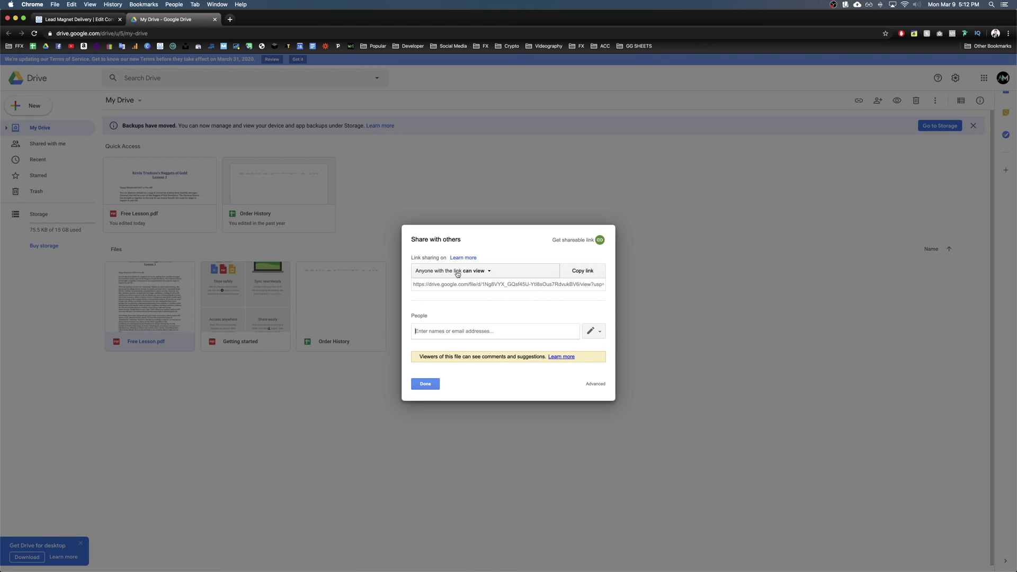
click(577, 273)
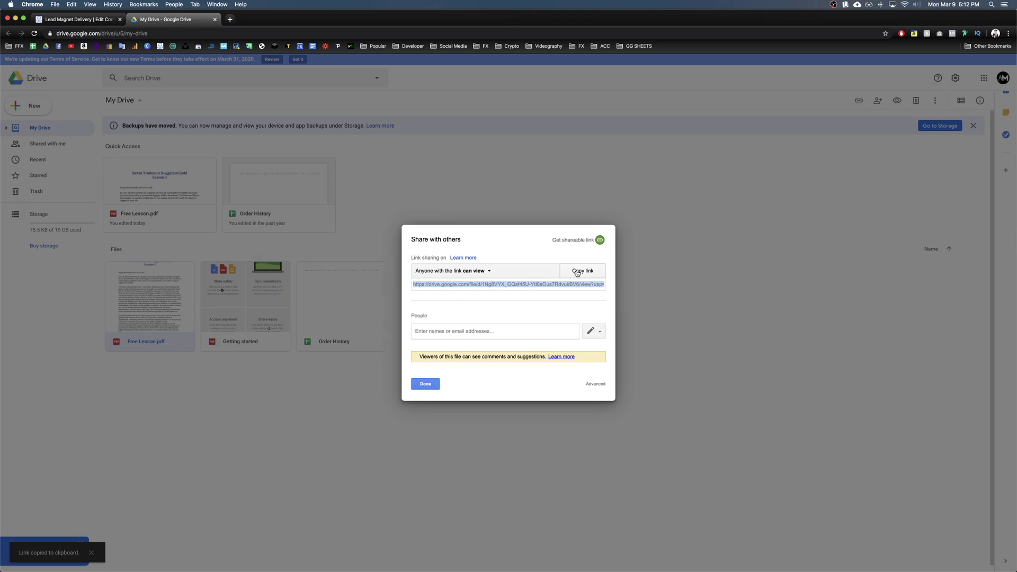
Step: Return to ManyChat, make the View PDF button open the copied Drive link, and move its message step slightly higher
key(super+alt+Left)
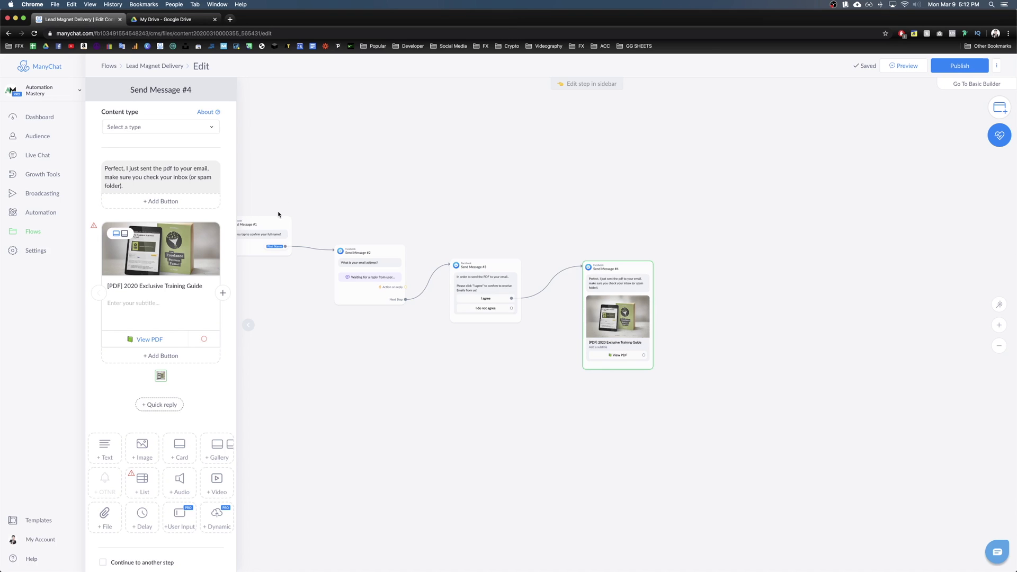
click(154, 339)
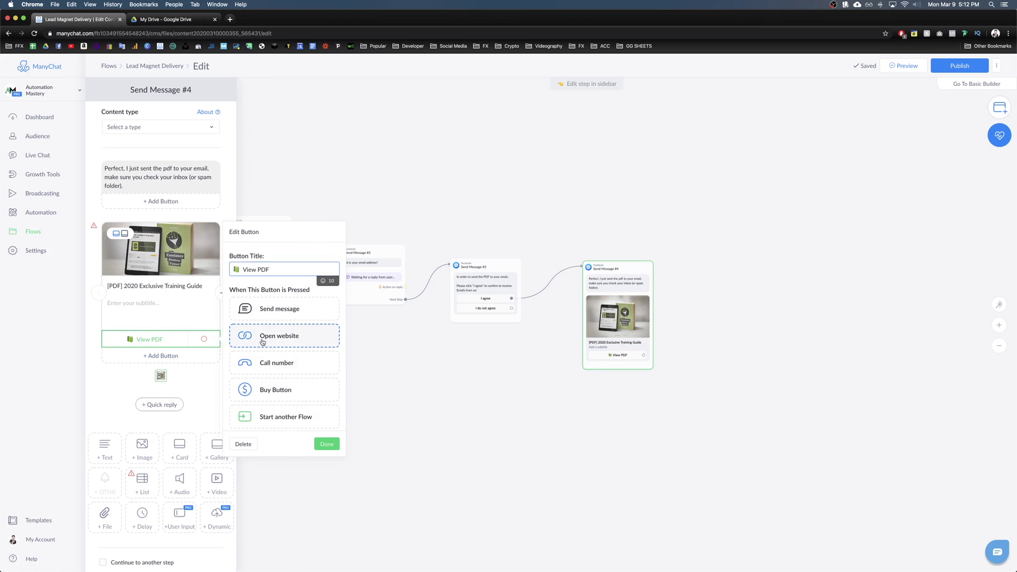
click(283, 342)
key(super+v)
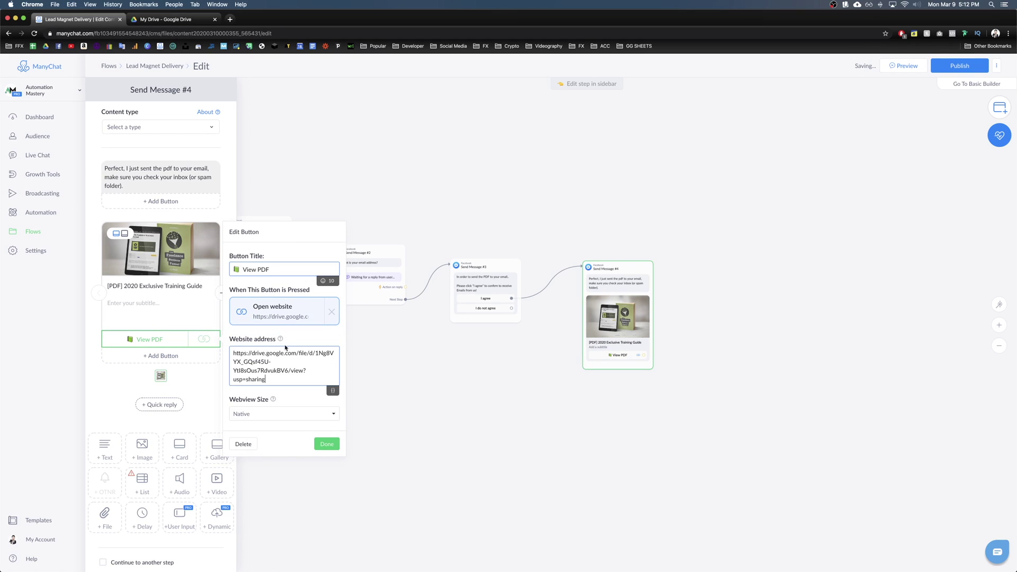
click(475, 366)
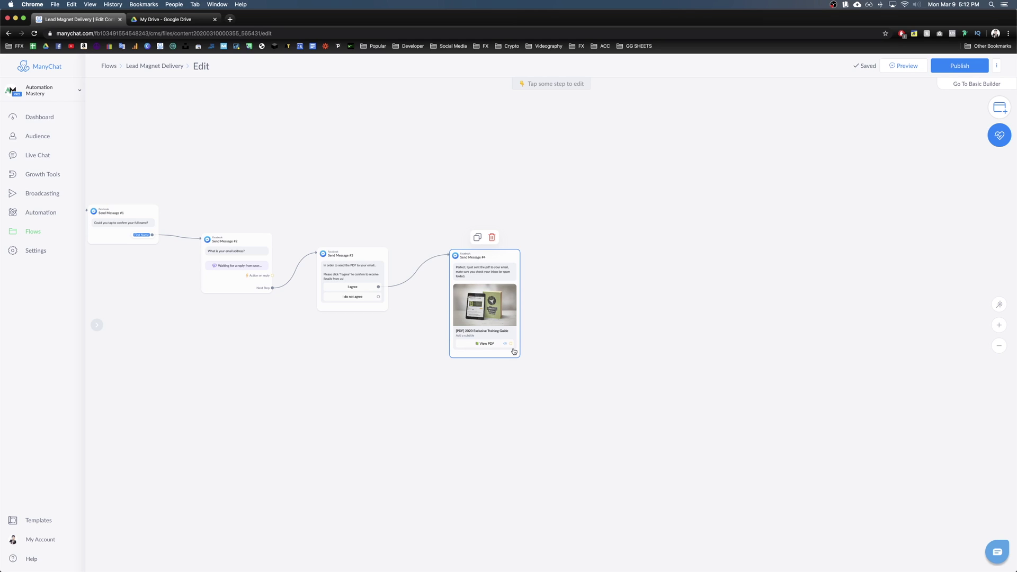
drag(470, 312, 472, 289)
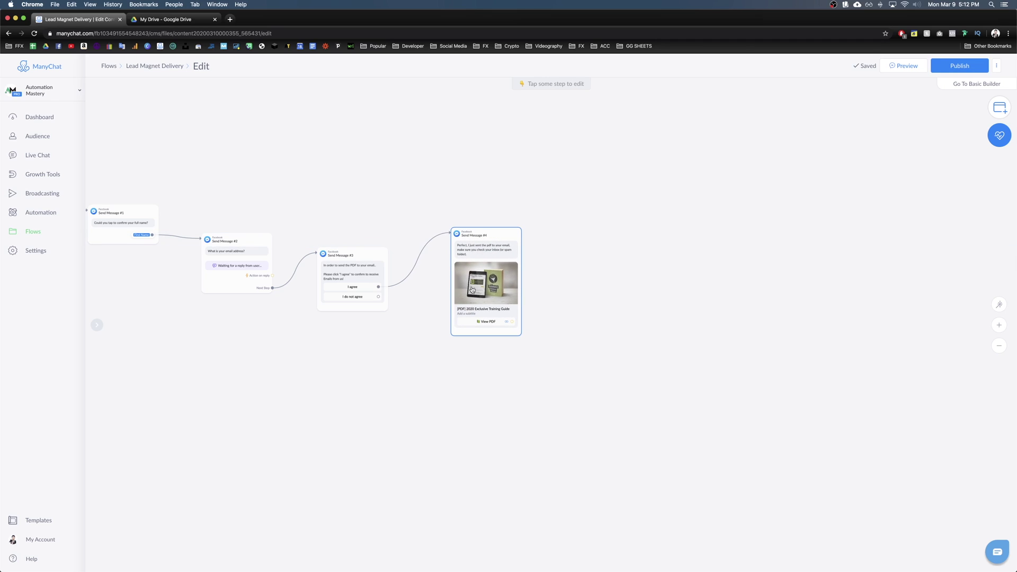
Step: Let the View PDF message continue to another step and connect it to a new Send Email step
click(472, 289)
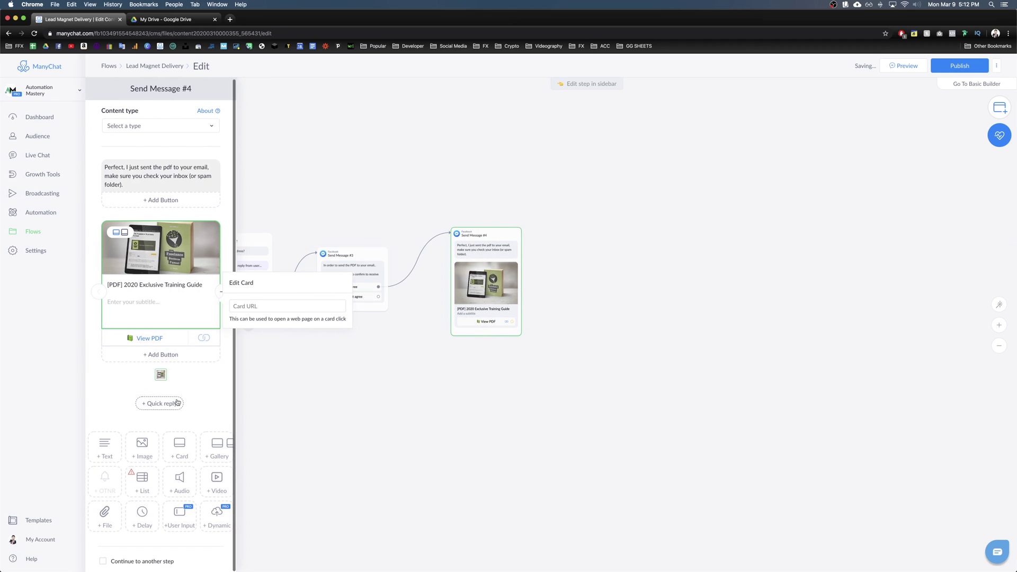
click(139, 562)
scroll(599, 351, up, 5)
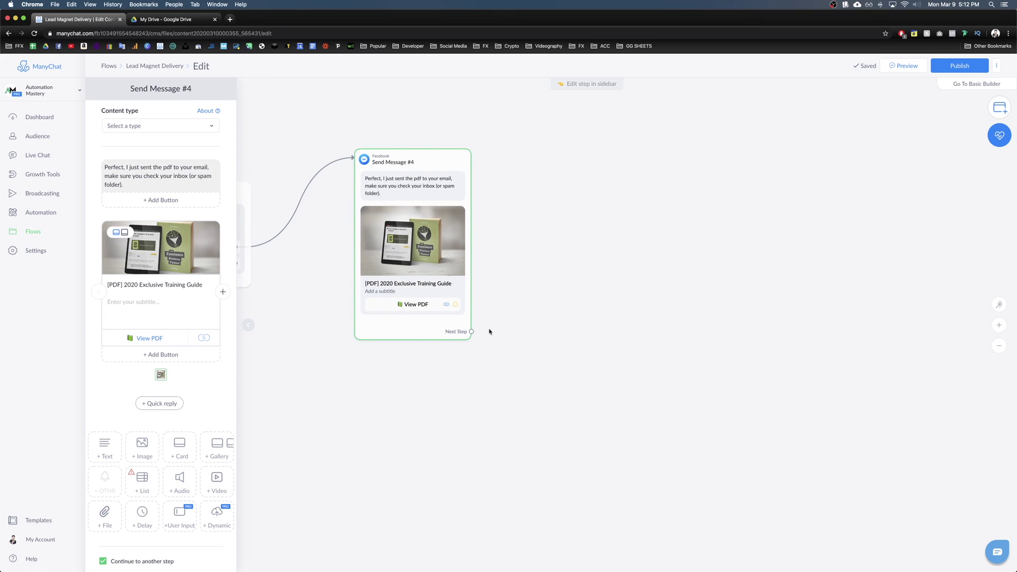
click(472, 331)
click(620, 233)
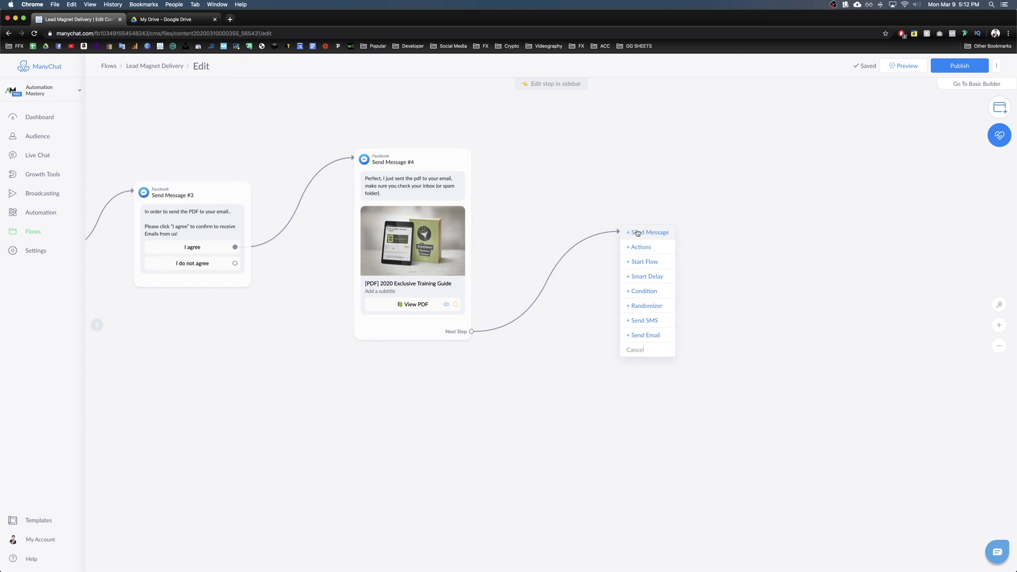
click(642, 335)
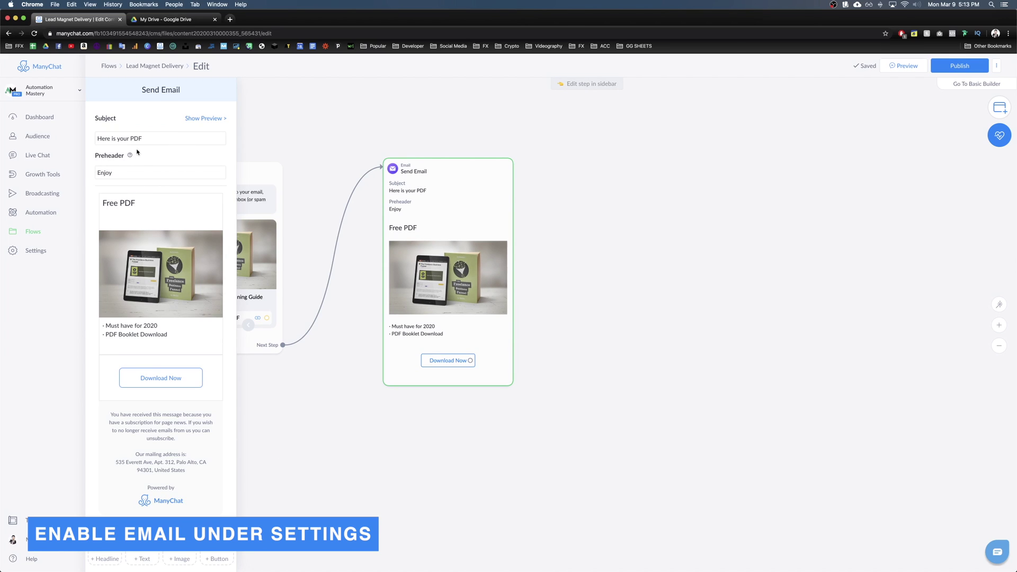
Step: Review the email's subject, preheader and content, and check the title and website address of its Download Now button
scroll(157, 138, down, 2)
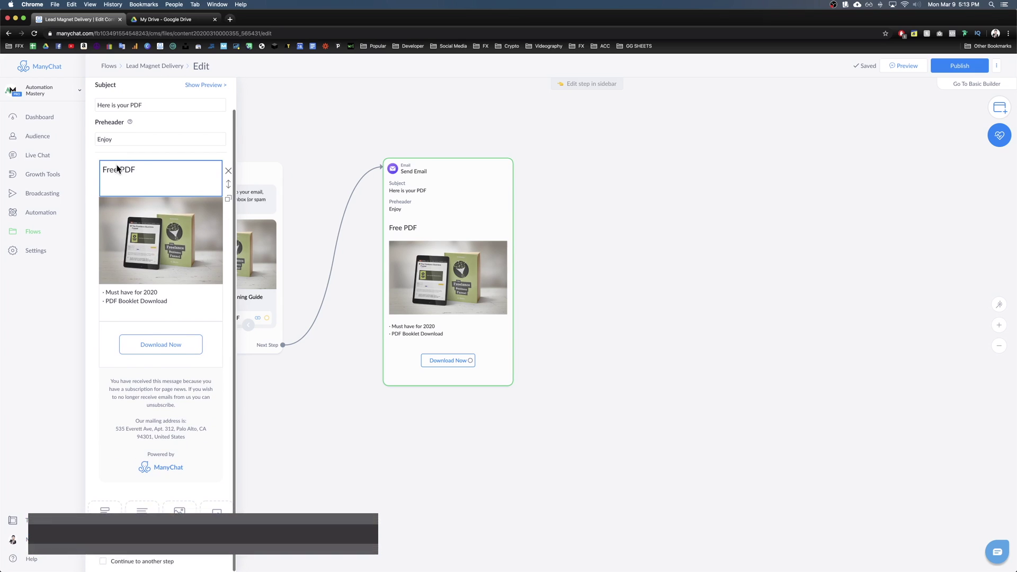
click(176, 310)
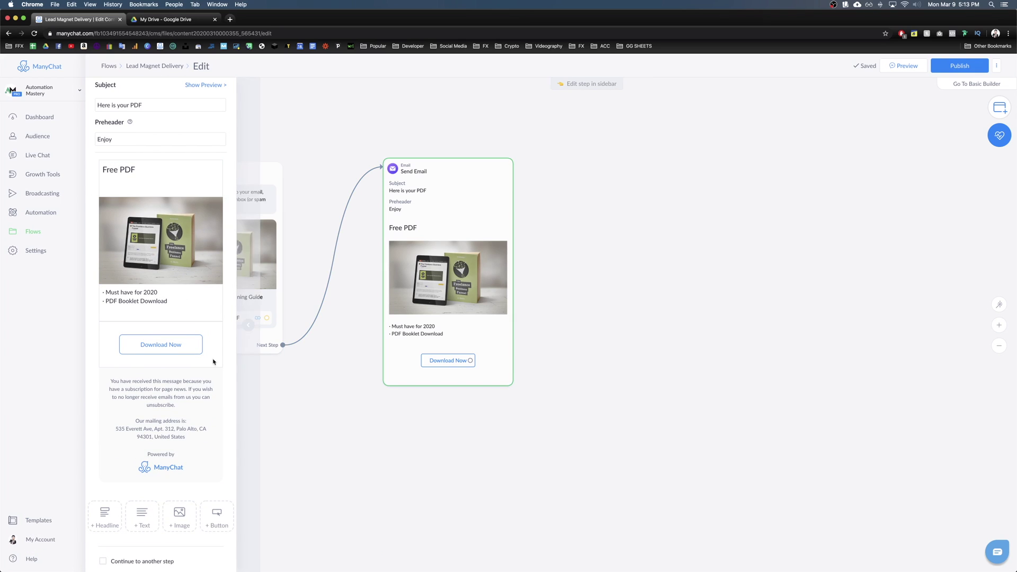
click(157, 345)
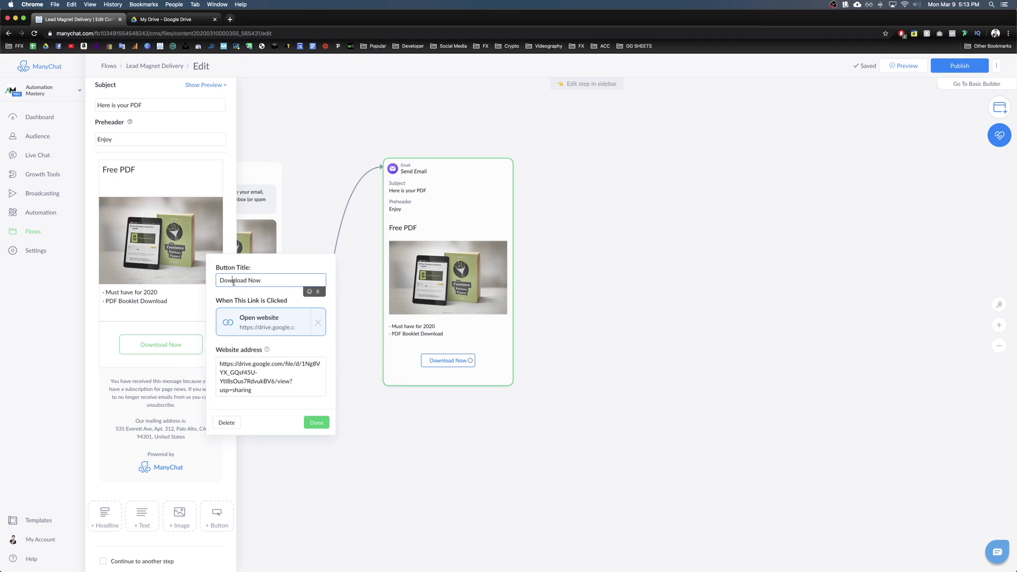
drag(233, 283, 276, 282)
click(247, 366)
key(super+a)
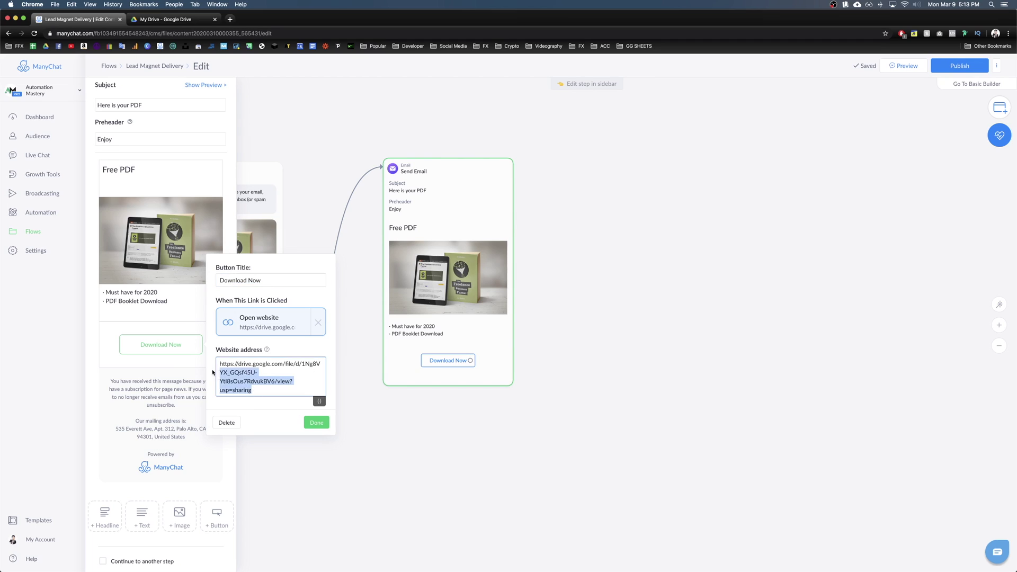
click(316, 422)
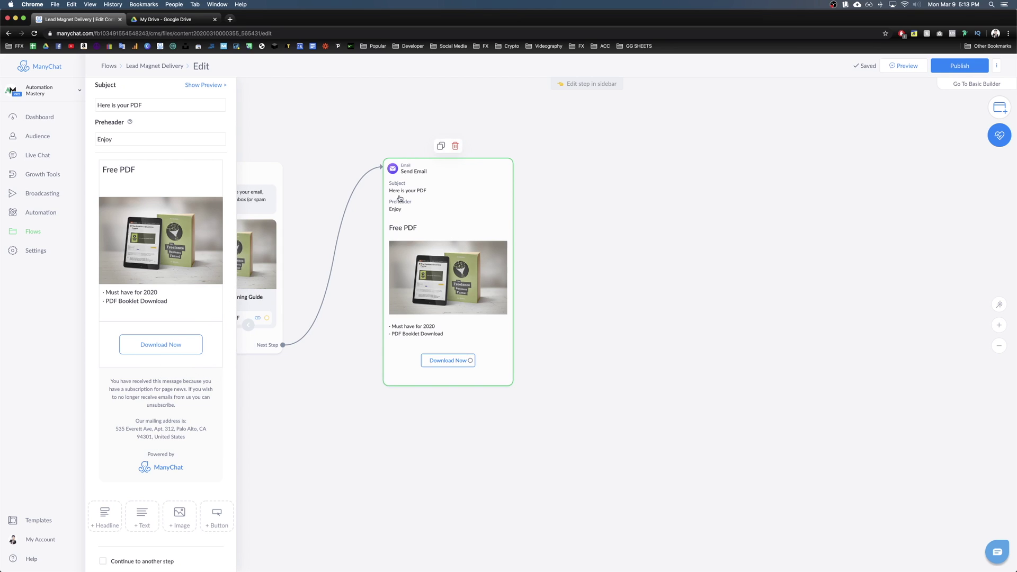
click(636, 255)
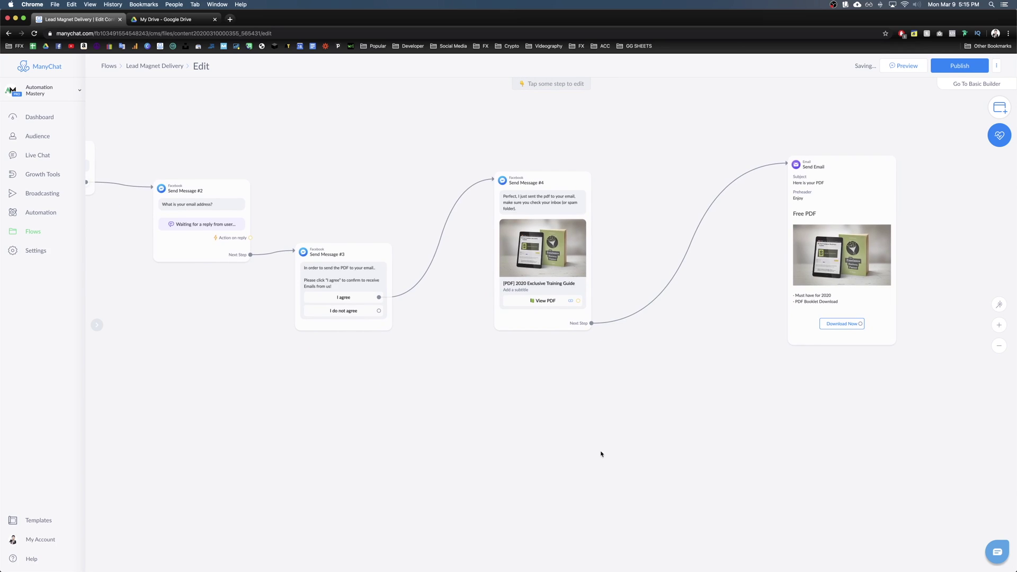
drag(601, 454, 571, 443)
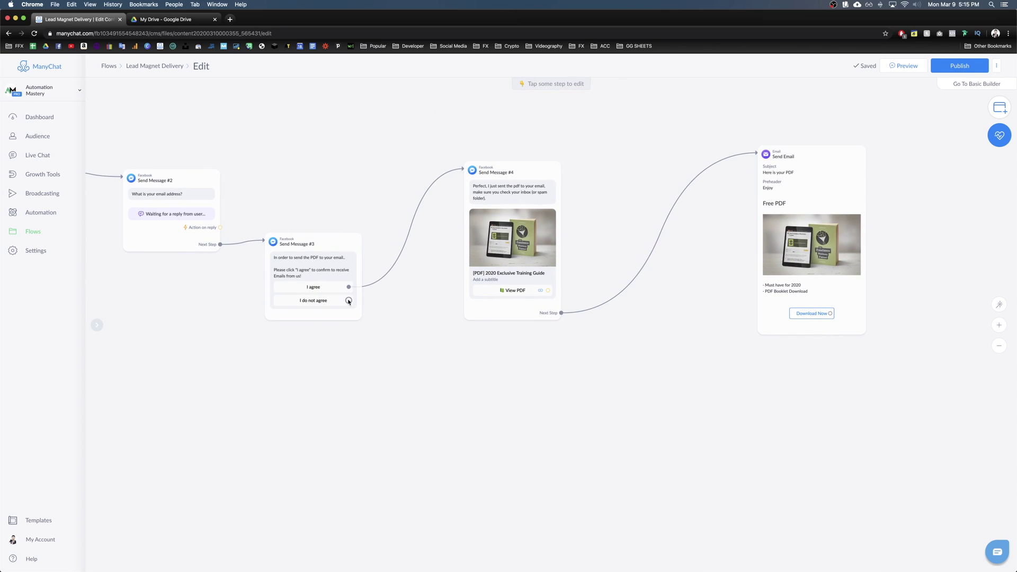
Step: Add the message "Unfortunately, I won't be able to send you the PDF. But you can view it here:" and connect "I do not agree" to it
drag(348, 300, 375, 369)
click(434, 415)
key(super+v)
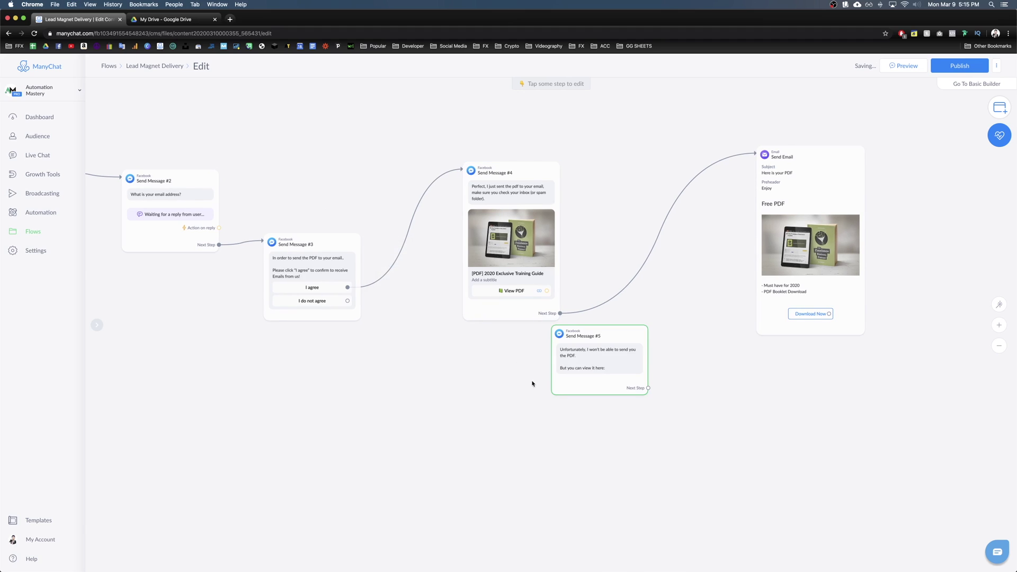
drag(606, 345, 454, 392)
scroll(453, 384, up, 3)
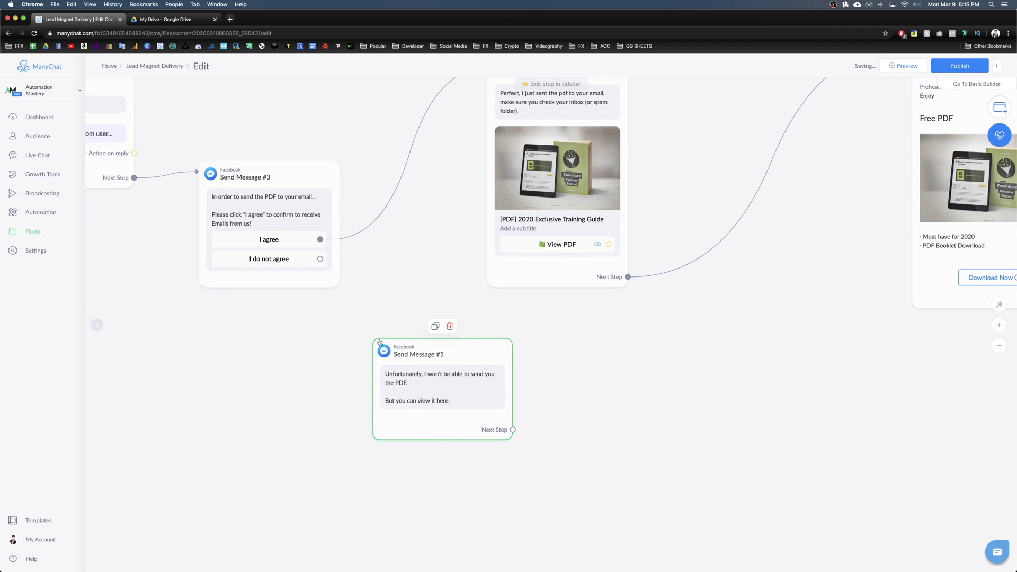
drag(320, 258, 384, 352)
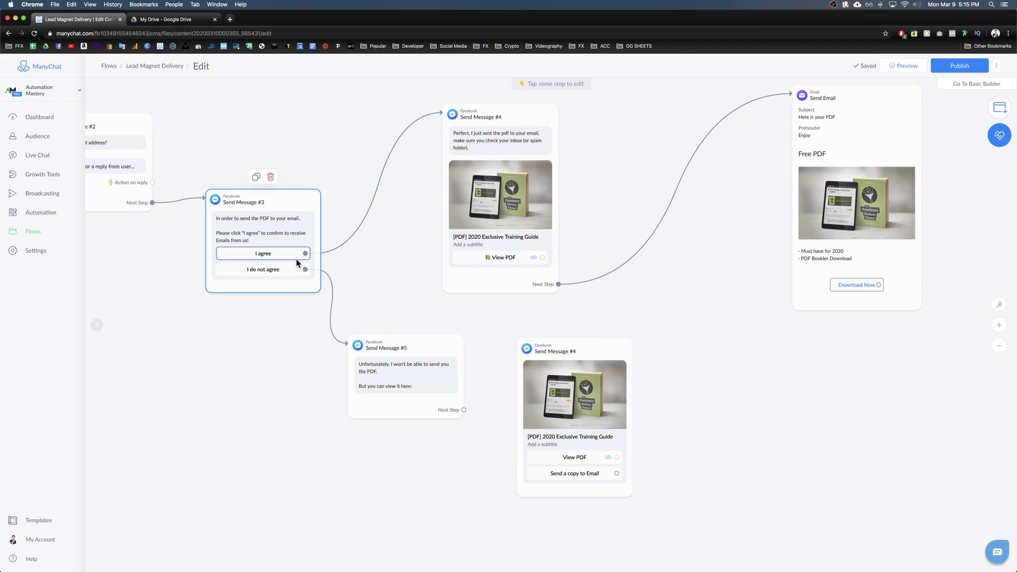
Step: Connect the refusal message's next step to the PDF card message that has the "Send a copy to Email" button
scroll(371, 392, down, 2)
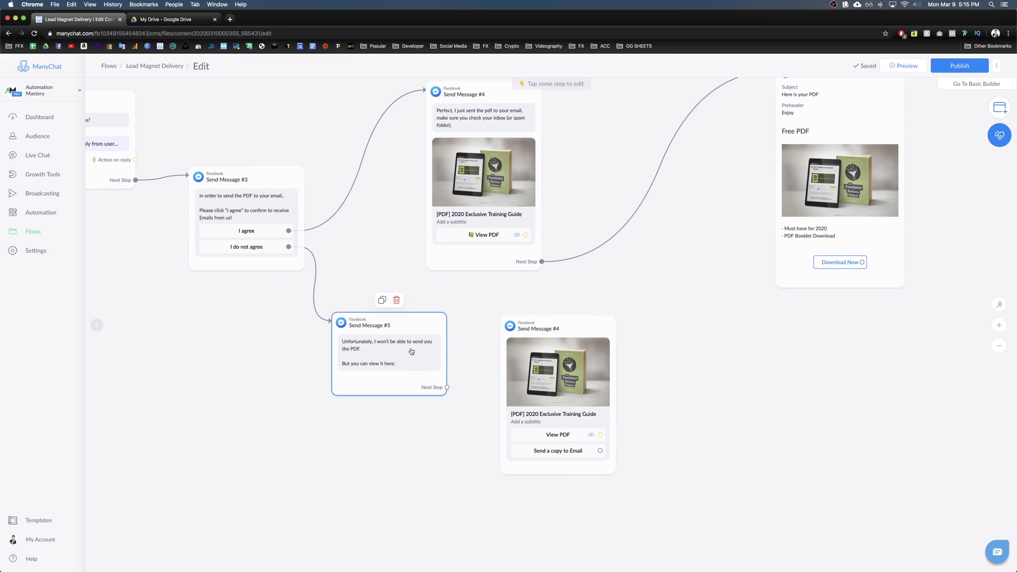
drag(447, 387, 517, 363)
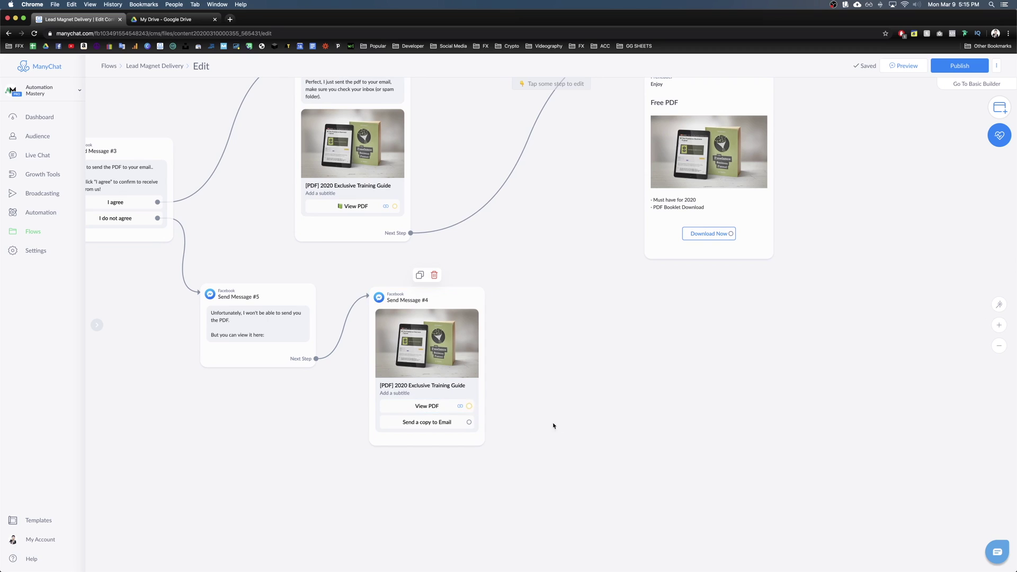
scroll(559, 392, right, 5)
scroll(559, 393, down, 3)
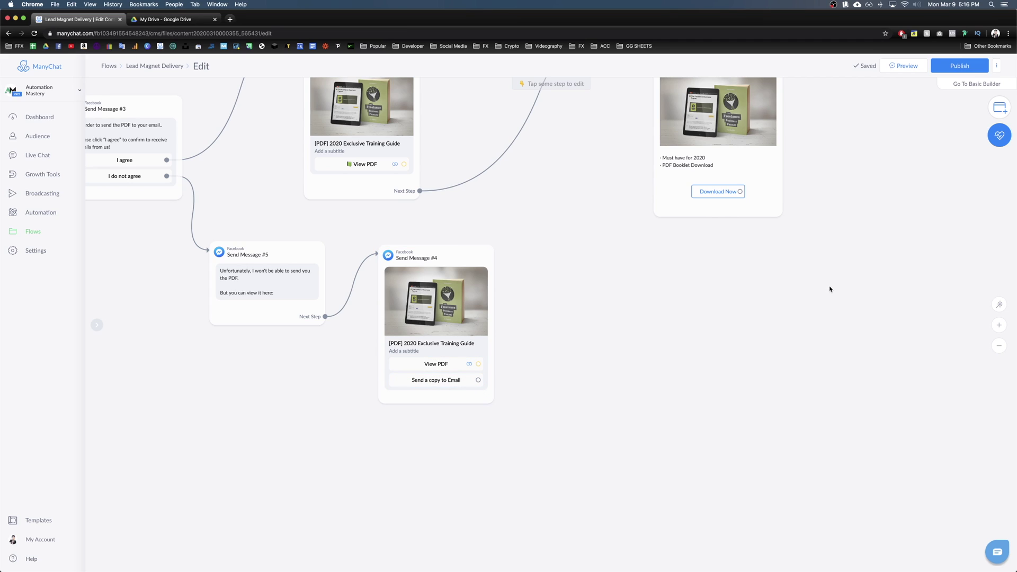
Step: Duplicate the "I agree" / "I do not agree" consent message and place the copy beyond the second PDF card message
scroll(583, 360, left, 3)
scroll(583, 361, up, 1)
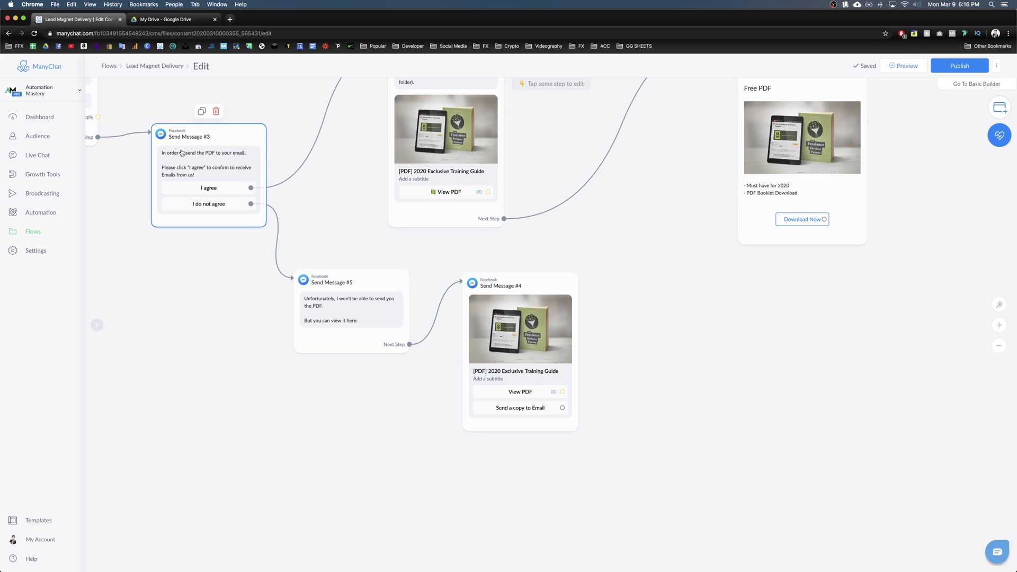
drag(191, 155, 689, 424)
scroll(758, 366, right, 5)
scroll(758, 366, down, 2)
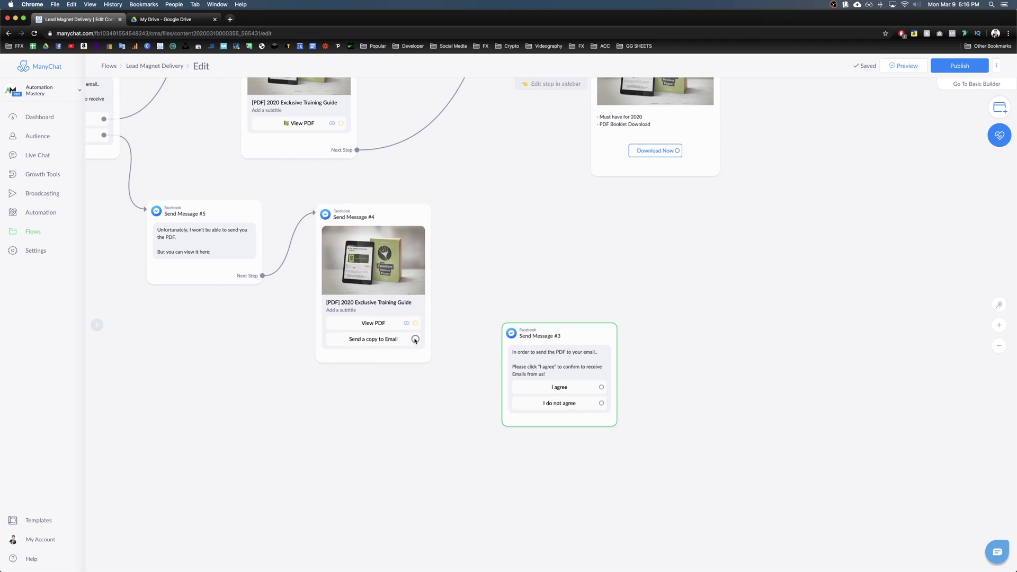
Step: Connect the "Send a copy to Email" button to the duplicated consent message and adjust that message's position
click(416, 339)
click(521, 335)
scroll(640, 325, right, 3)
scroll(640, 325, down, 1)
drag(488, 334, 503, 334)
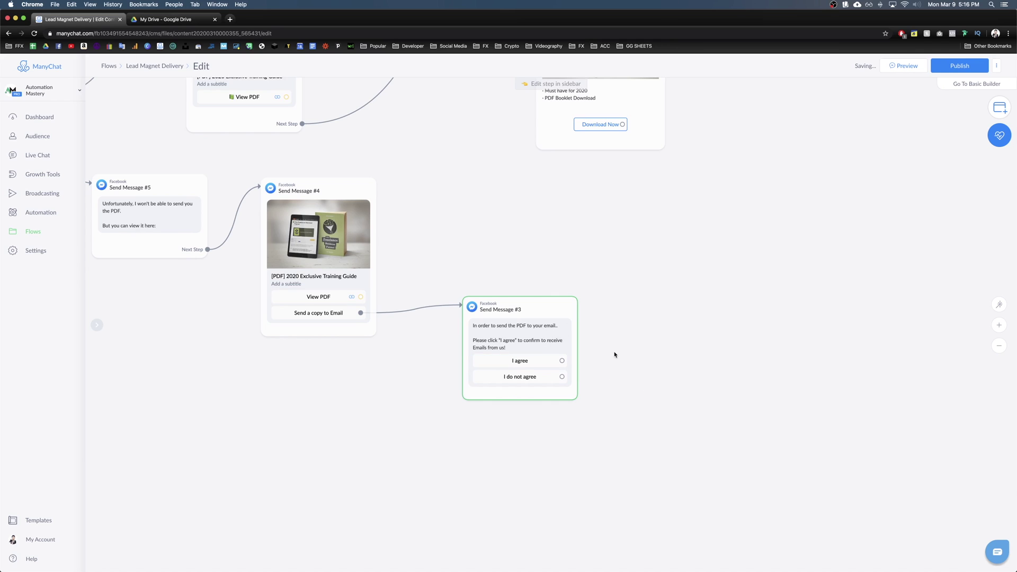
drag(532, 332, 514, 336)
Step: Link the second "I agree" to new message "A copy of the PDF has been sent to your email, make sure you check your inbox (or spam folder)"
scroll(632, 324, left, 10)
scroll(632, 324, up, 5)
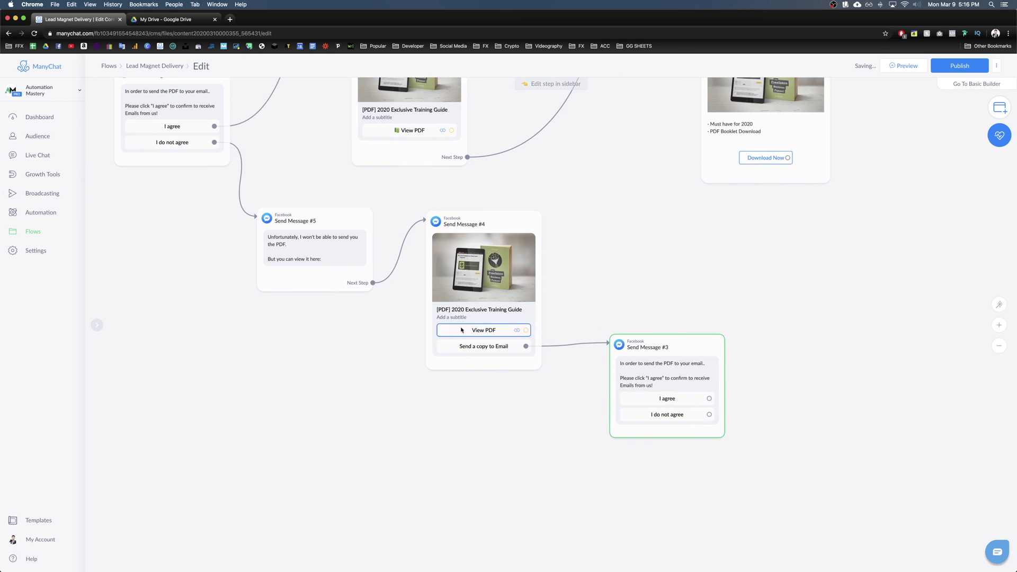
scroll(242, 340, right, 8)
scroll(242, 339, down, 5)
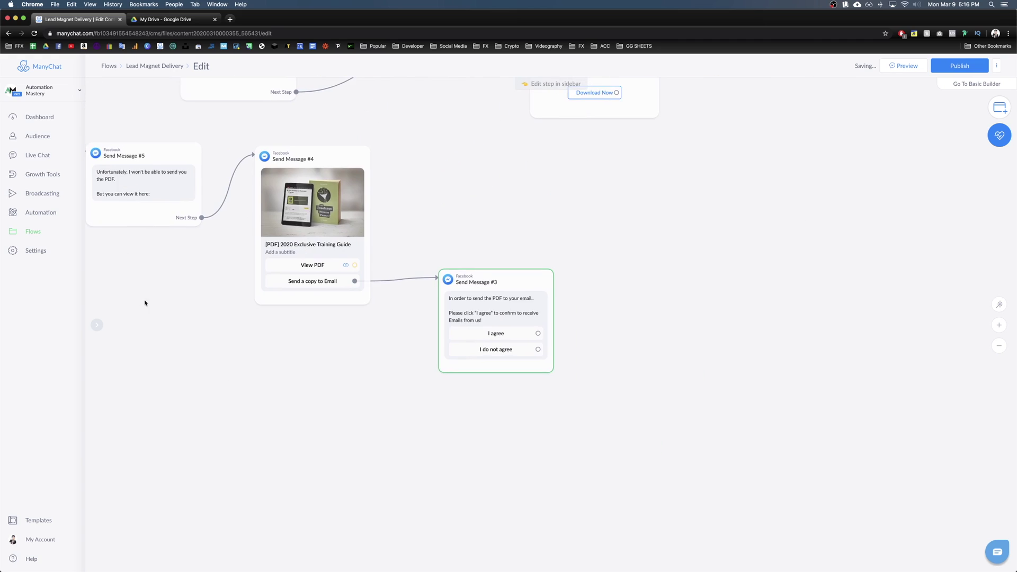
click(299, 303)
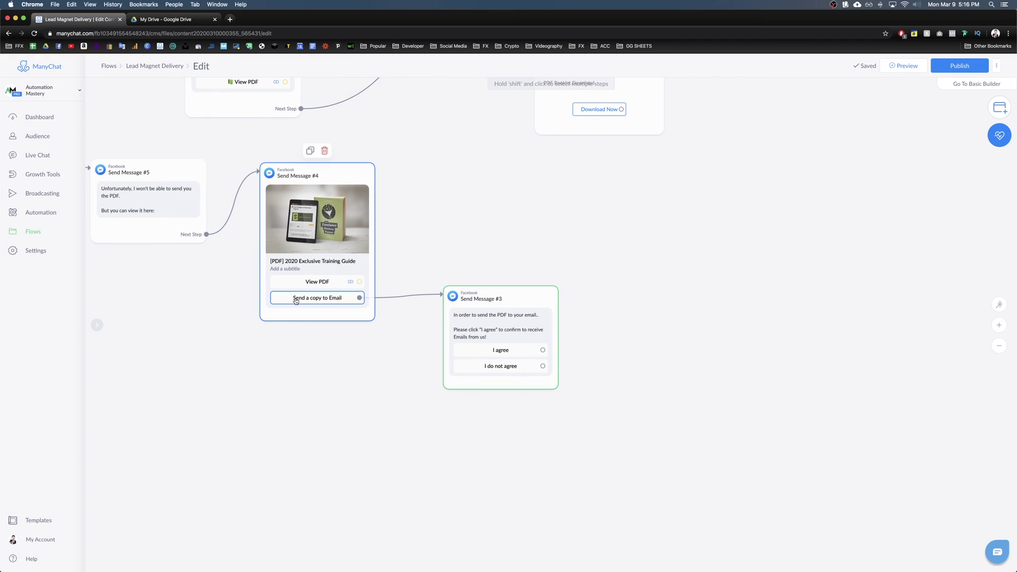
scroll(382, 374, right, 4)
scroll(382, 375, down, 1)
click(370, 356)
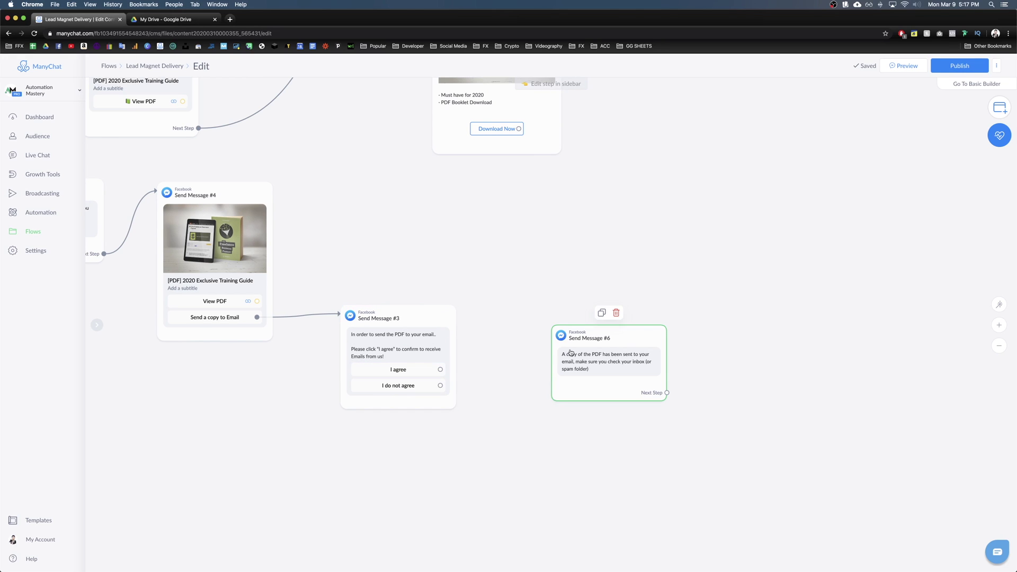
drag(593, 337, 541, 317)
click(440, 369)
click(528, 337)
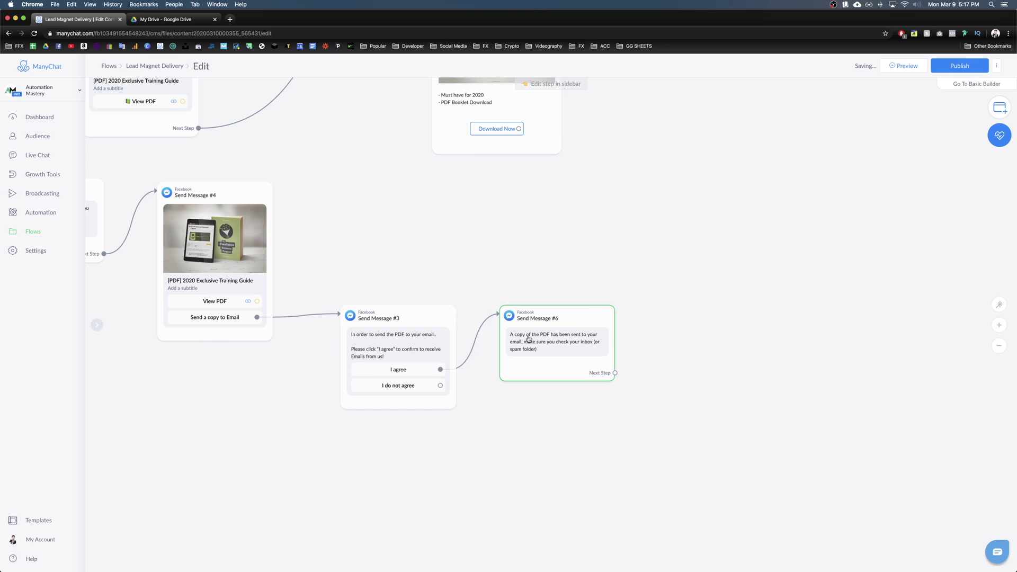
Step: Move the message about the sent PDF copy slightly higher and connect its next step to the existing Send Email step
scroll(595, 420, right, 3)
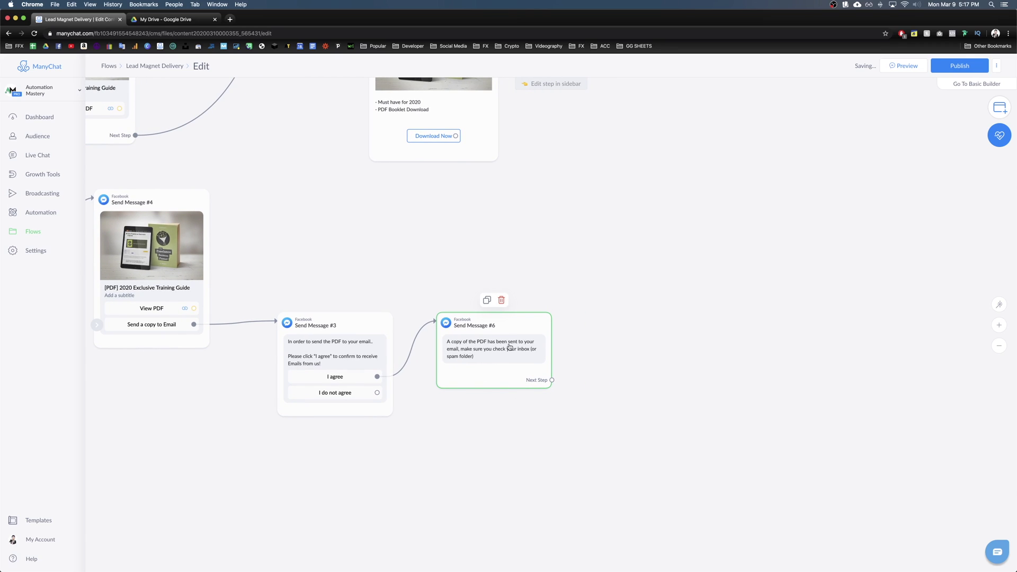
scroll(517, 356, up, 2)
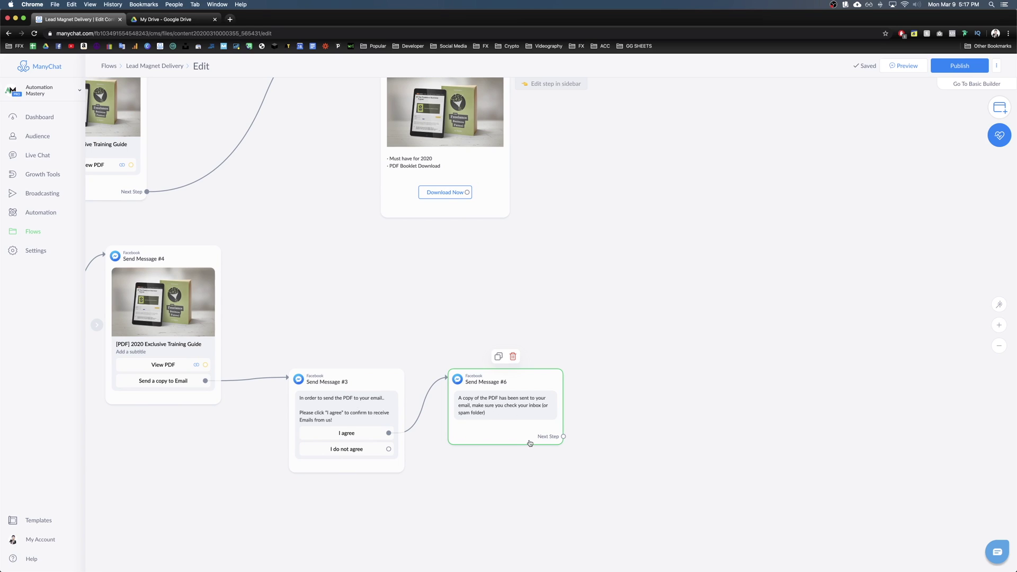
drag(544, 435, 543, 422)
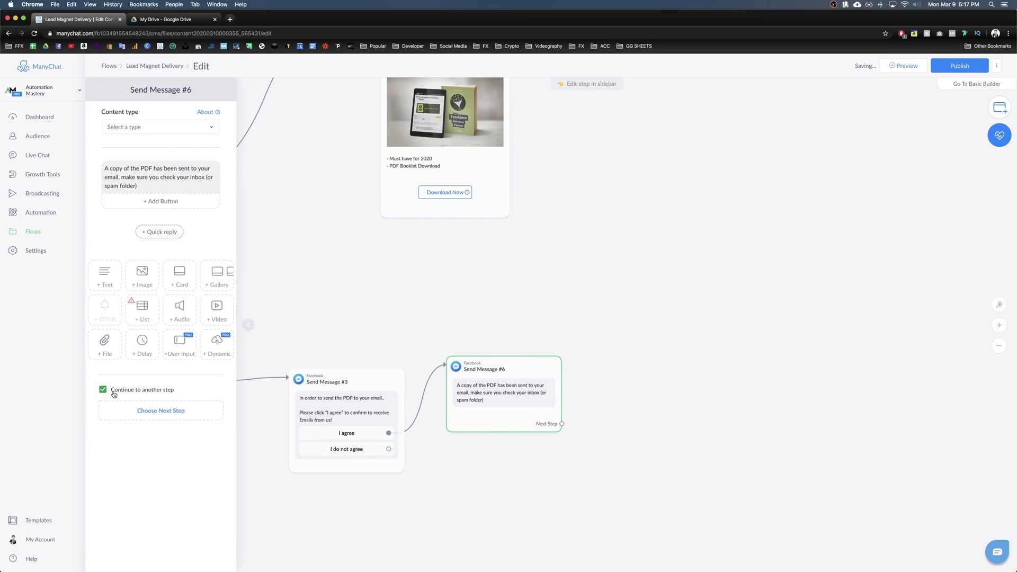
click(113, 391)
click(164, 394)
click(556, 439)
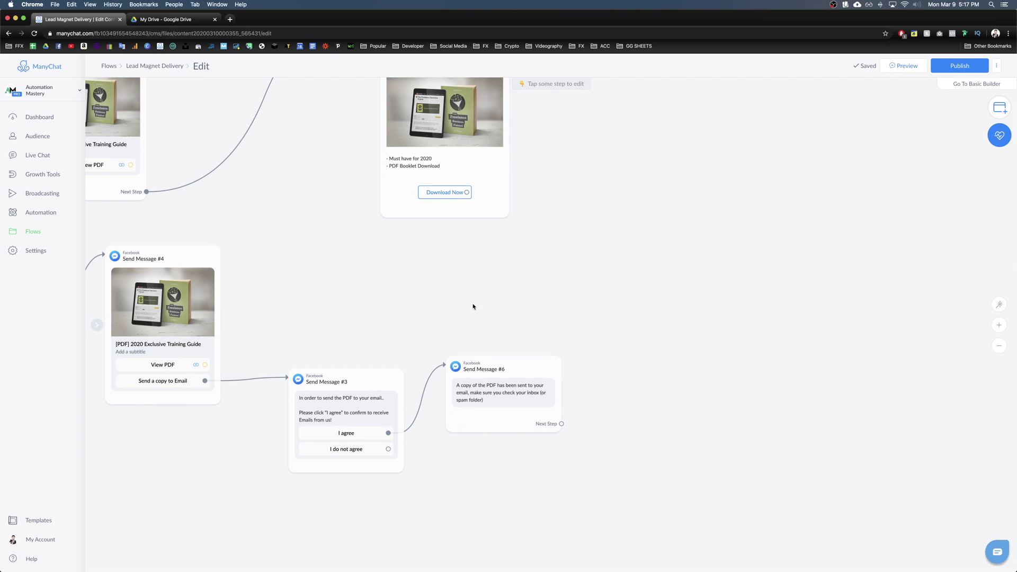
scroll(473, 306, up, 5)
scroll(474, 306, left, 5)
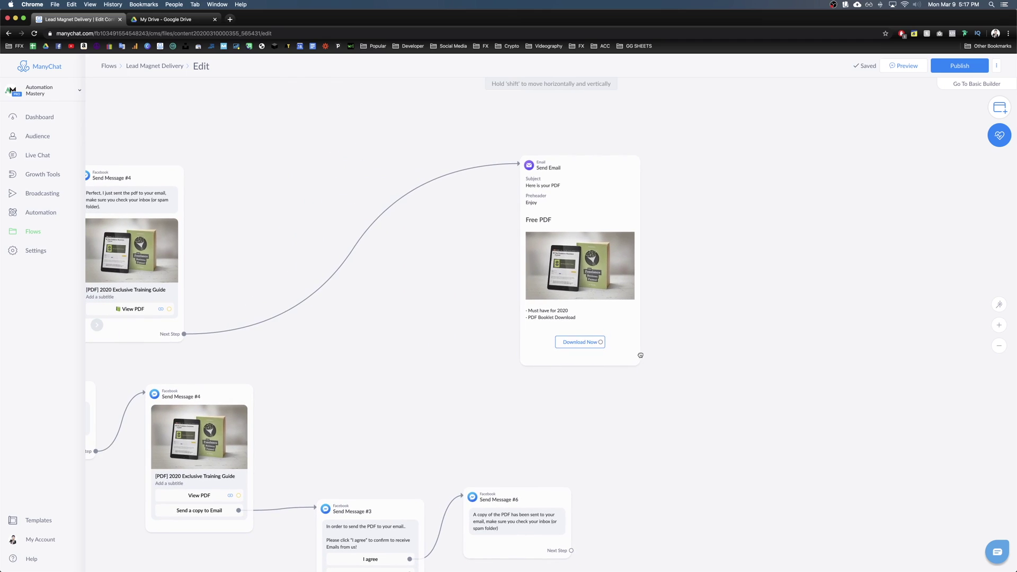
drag(640, 356, 588, 350)
drag(673, 455, 661, 433)
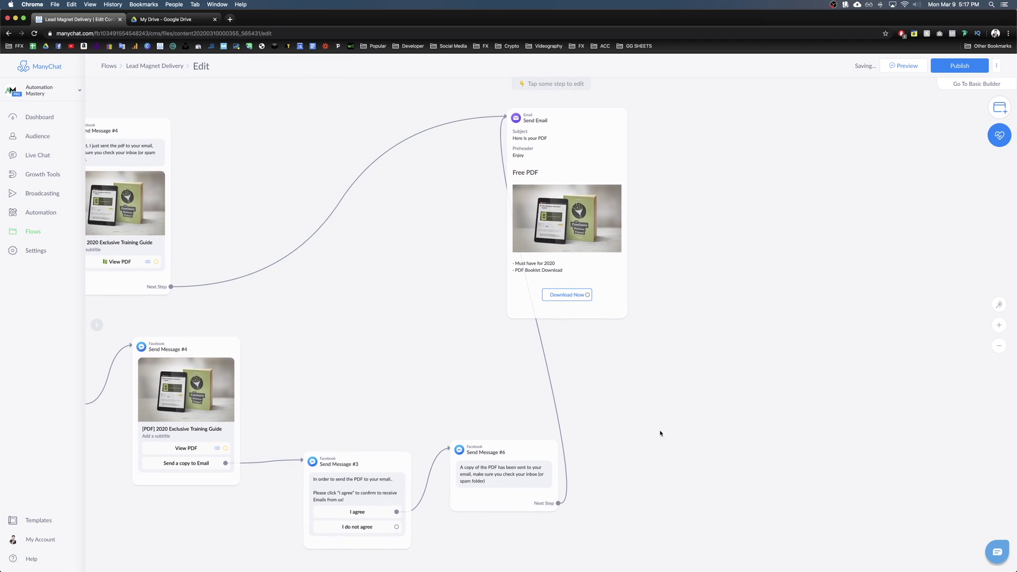
Step: Add the message "Sorry, I won't be able to send it unless you agree." and connect the duplicated consent message's "I do not agree" to it
scroll(715, 245, down, 5)
scroll(716, 246, left, 1)
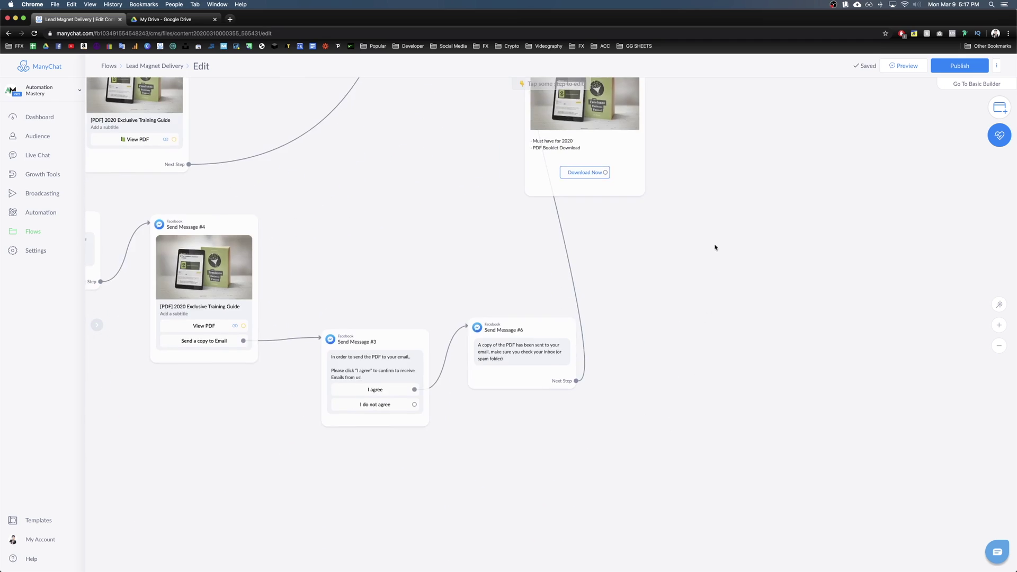
scroll(713, 345, left, 1)
scroll(477, 399, down, 2)
mouse_move(414, 320)
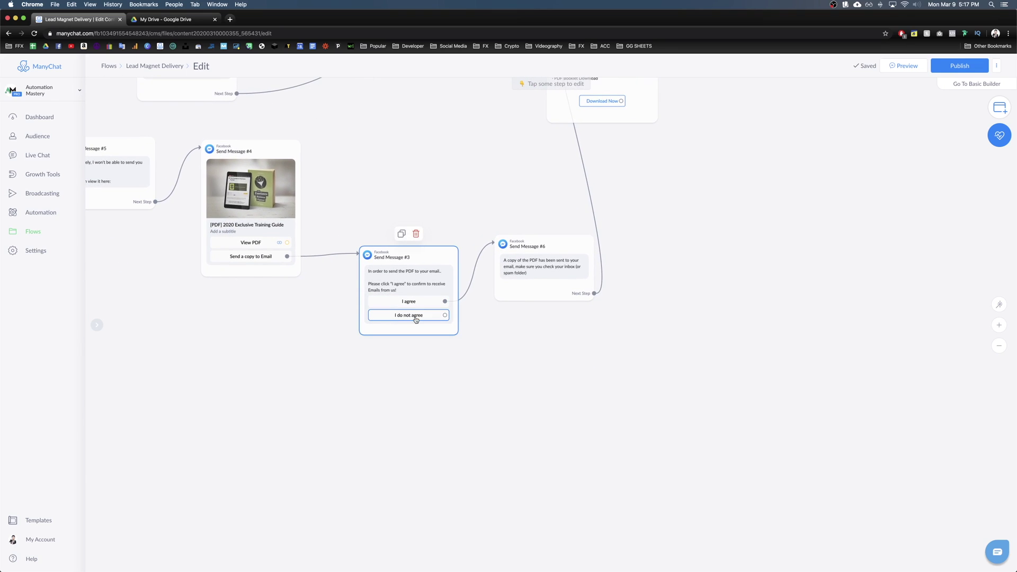
drag(588, 372, 512, 360)
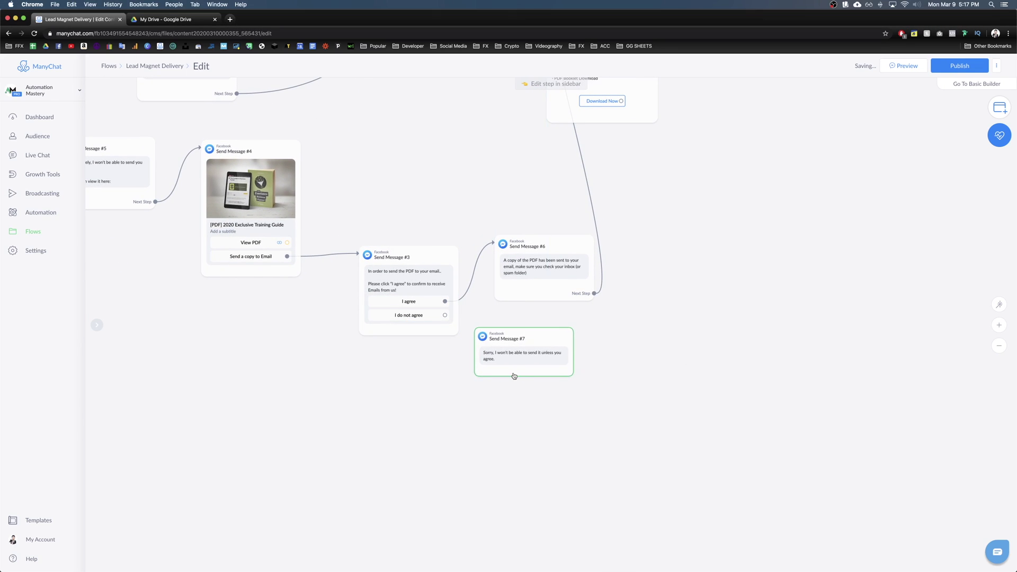
scroll(512, 374, up, 4)
scroll(503, 389, up, 1)
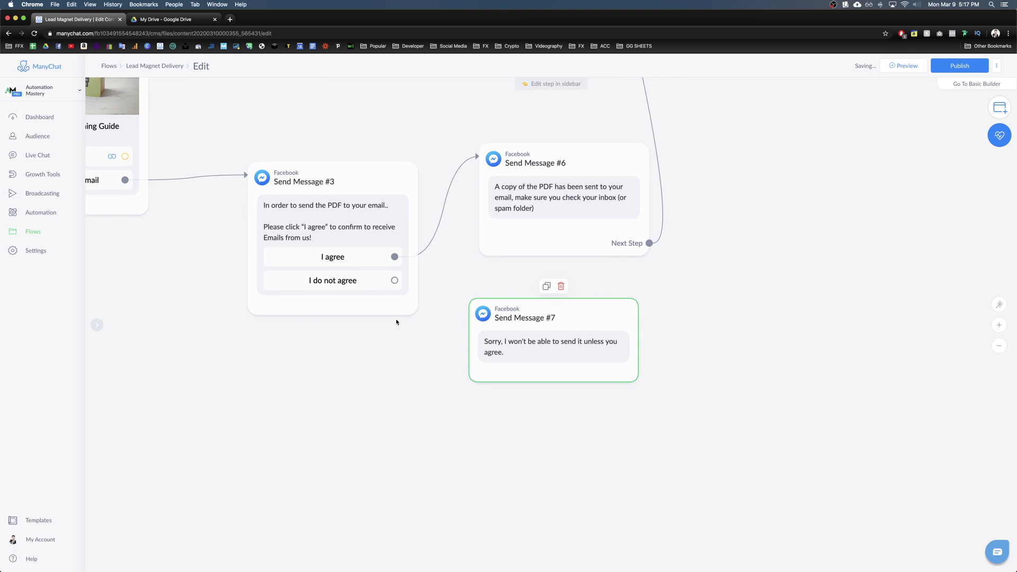
drag(394, 281, 473, 326)
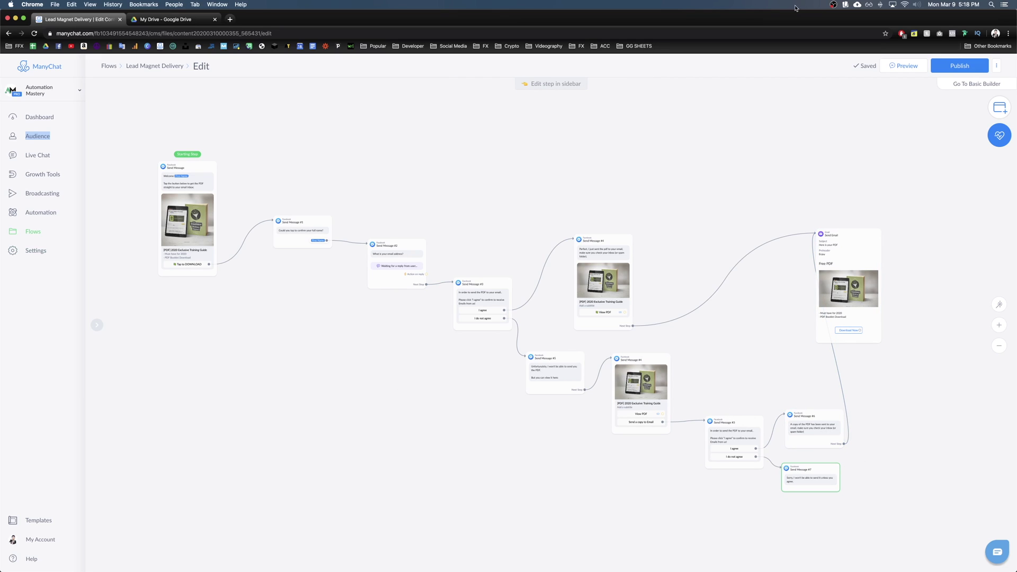
Step: Preview the flow in Messenger on the mirrored phone through "I agree", and open the received "Here is your PDF" email
click(905, 65)
click(709, 556)
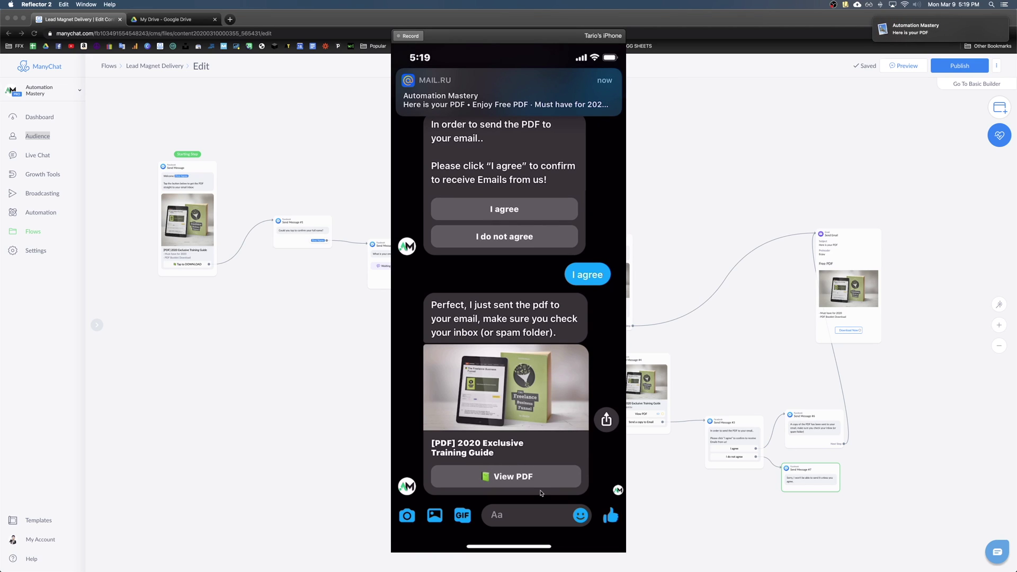
click(462, 105)
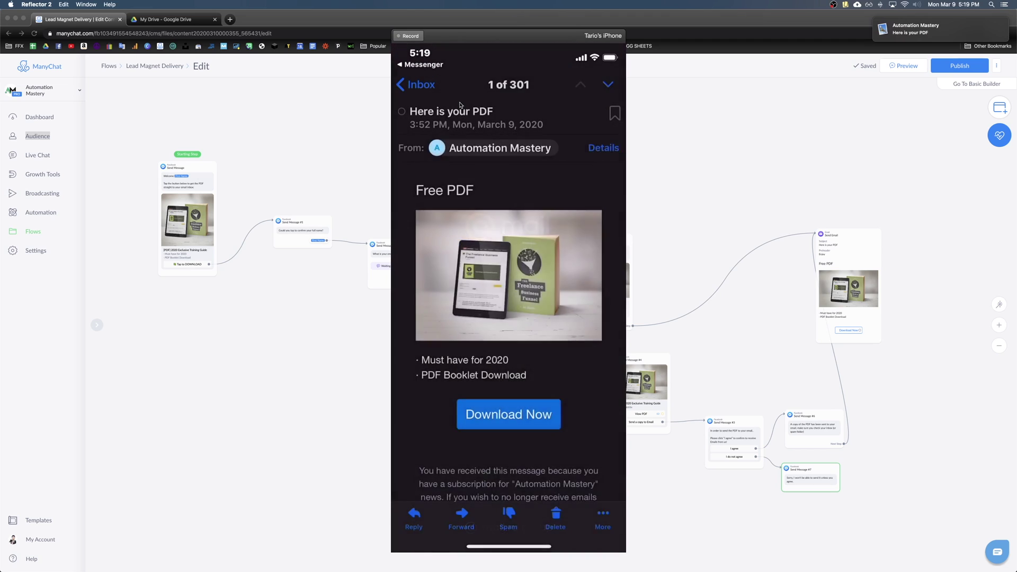
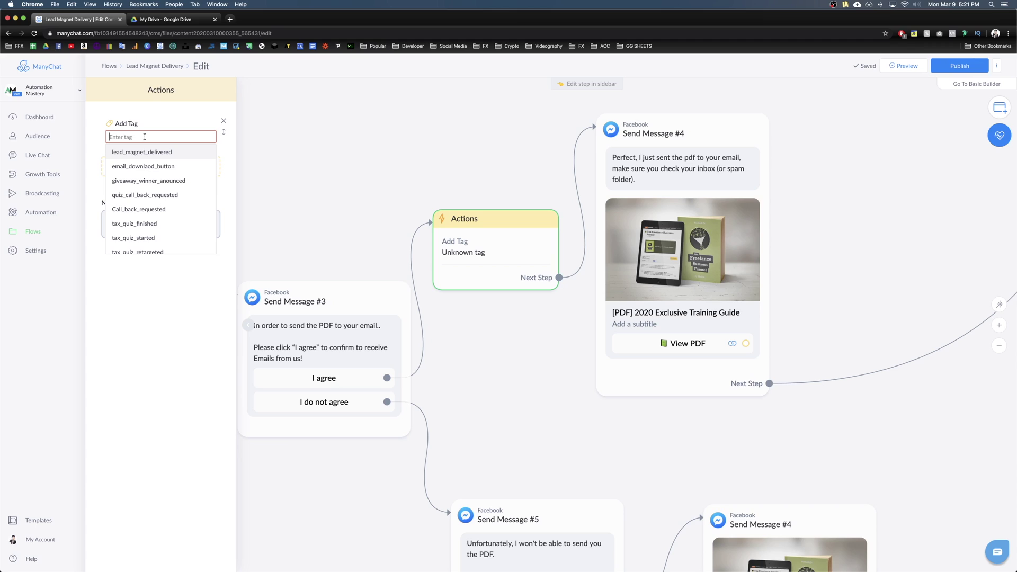
Step: Set the tag to lead_magnet_delivered and add a Set Email Opt-In action in the Actions step after the first "I agree"
click(126, 152)
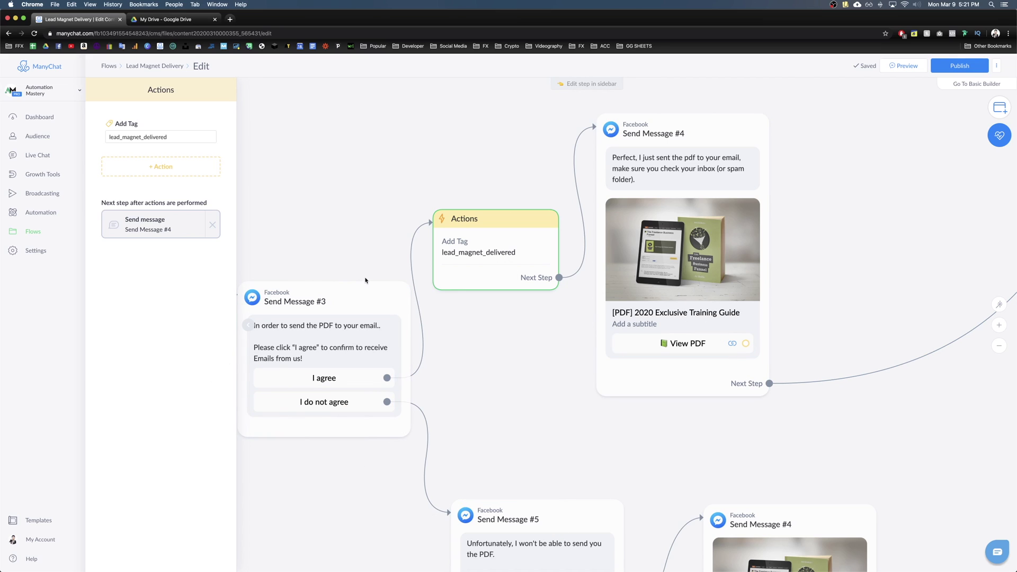
scroll(365, 280, down, 1)
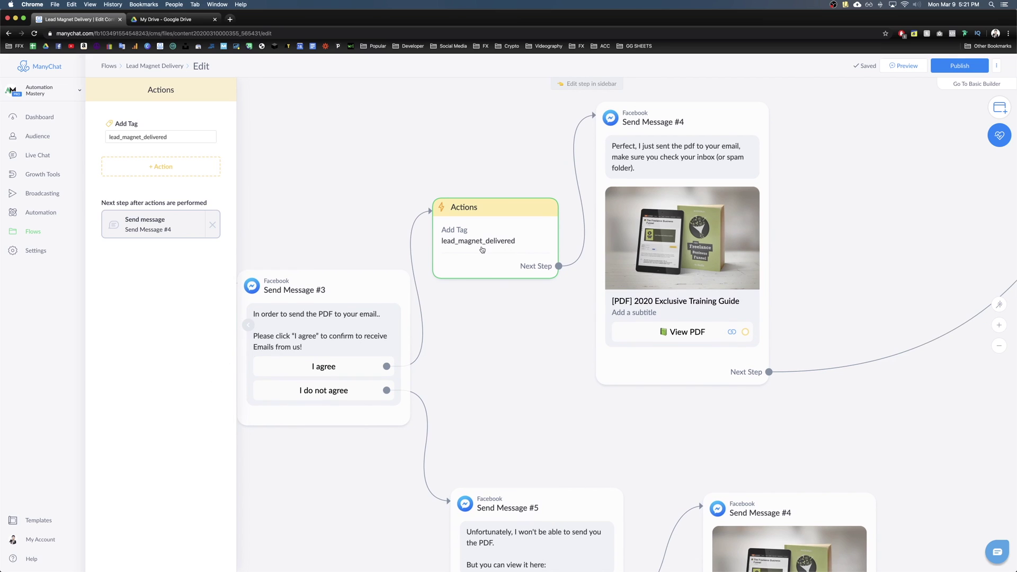
click(159, 167)
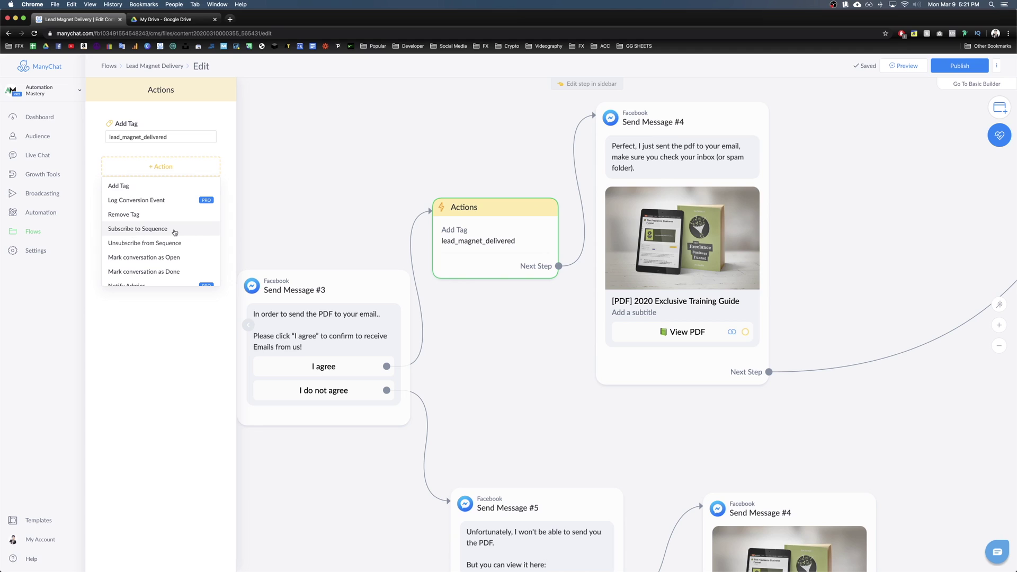
scroll(140, 242, down, 5)
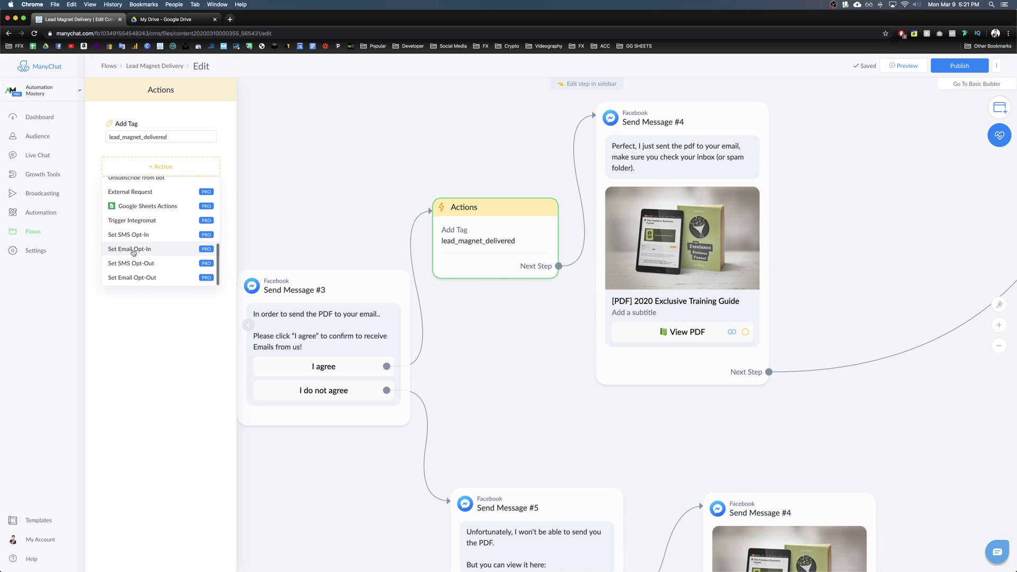
click(134, 249)
click(460, 349)
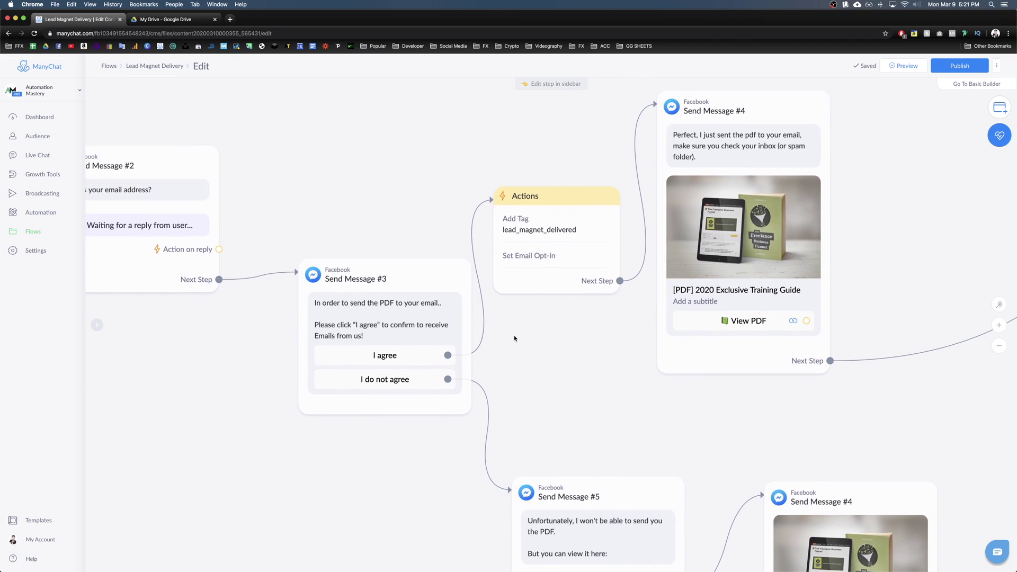
Step: Move the first consent message slightly further away from its Actions step, towards the email address question
drag(367, 310, 326, 316)
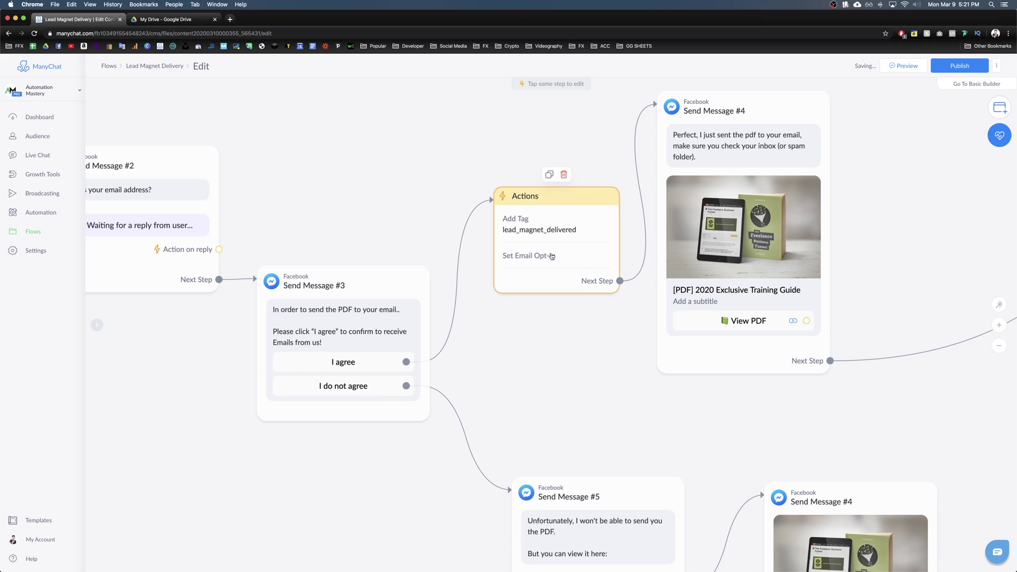
drag(554, 287, 489, 277)
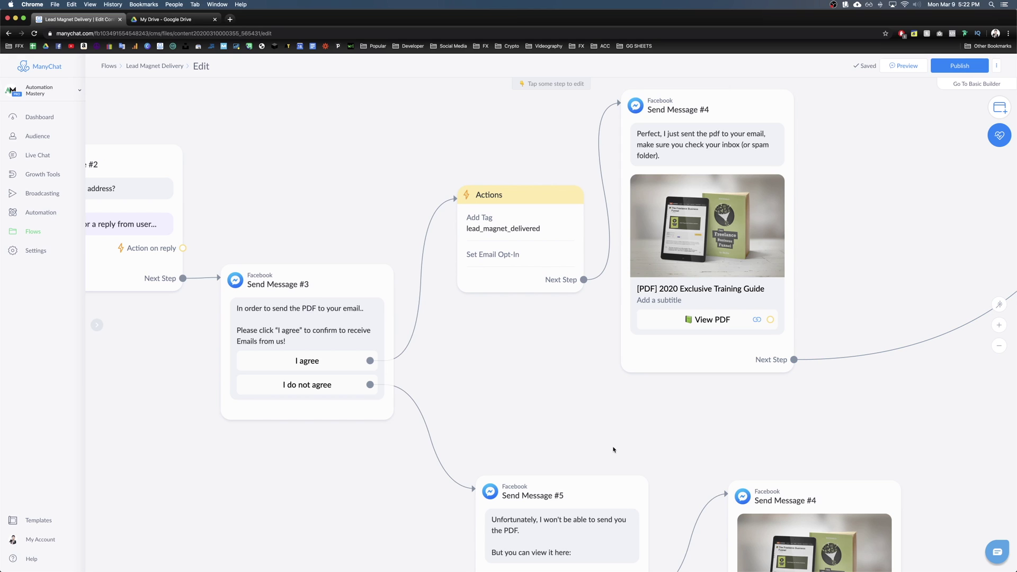
drag(536, 343, 411, 334)
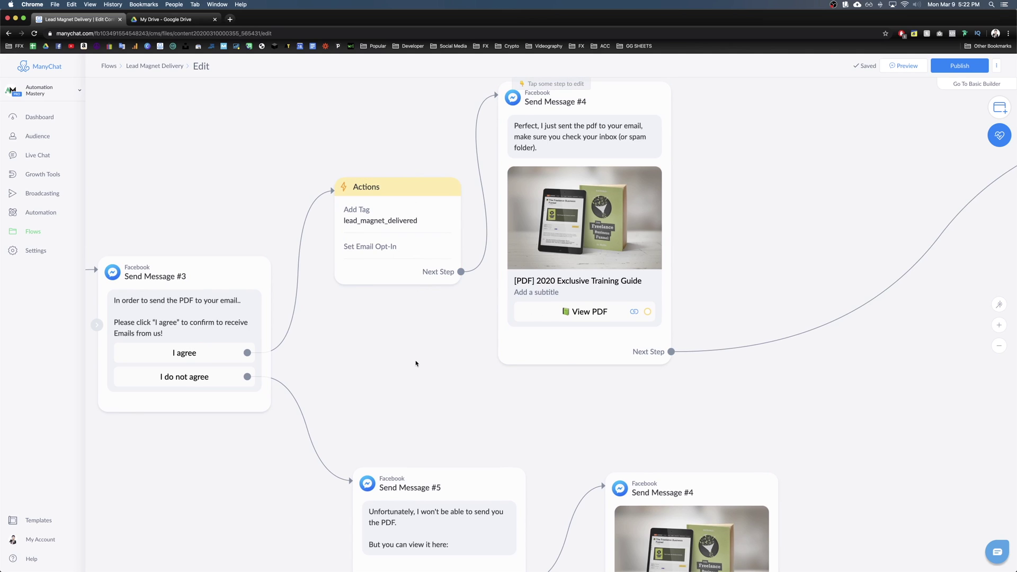
Step: Shift the "Unfortunately, I won't be able to send you the PDF" message back and insert a new Actions step between it and the PDF card message
scroll(416, 363, down, 3)
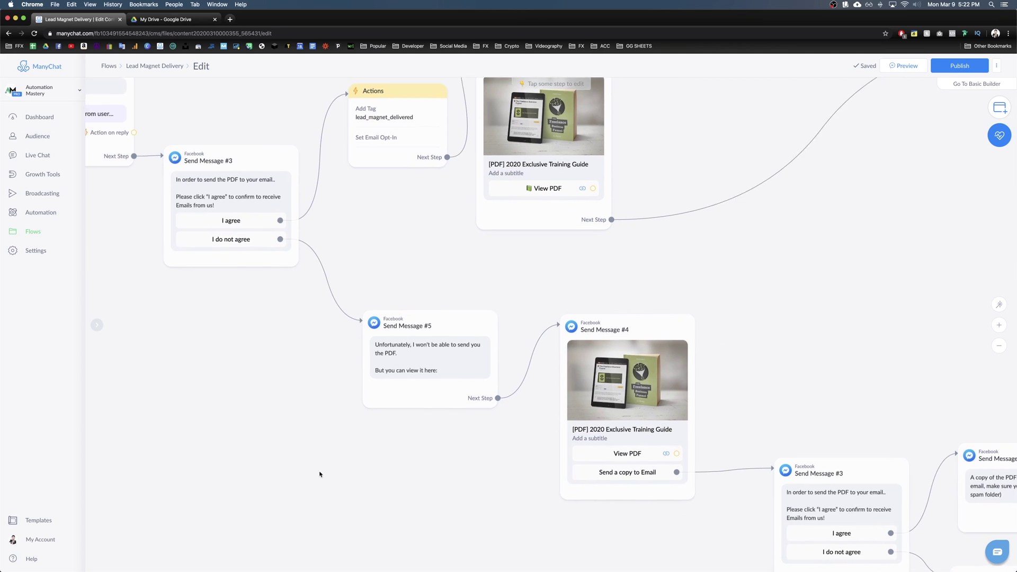
scroll(319, 474, right, 2)
scroll(320, 474, down, 1)
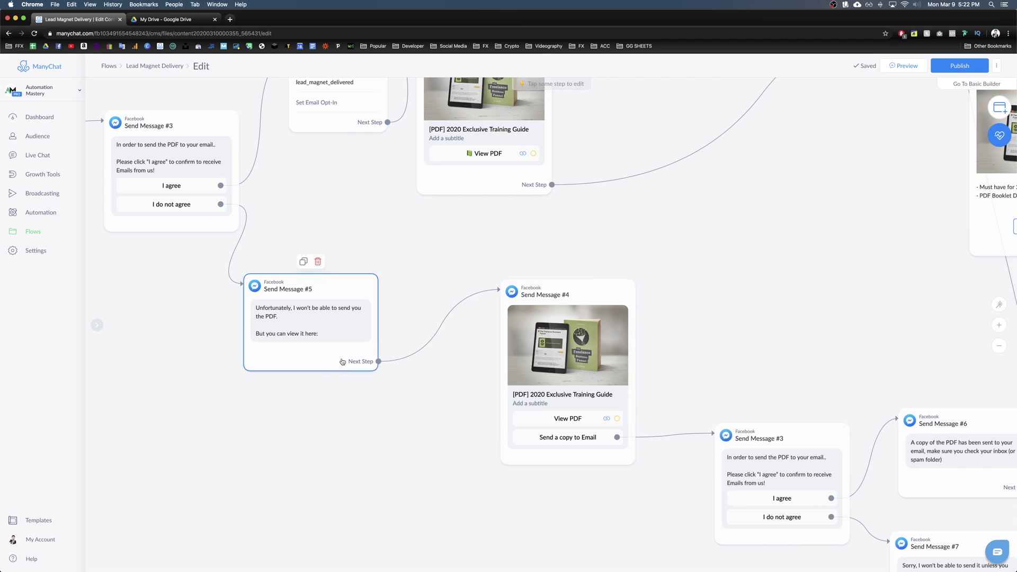
drag(378, 361, 408, 304)
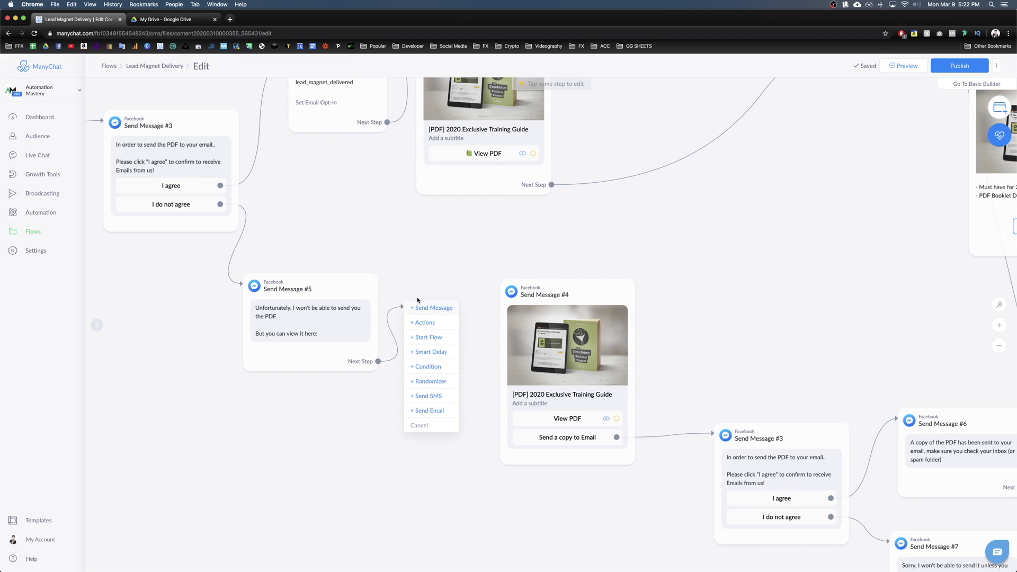
click(424, 320)
drag(501, 353, 524, 298)
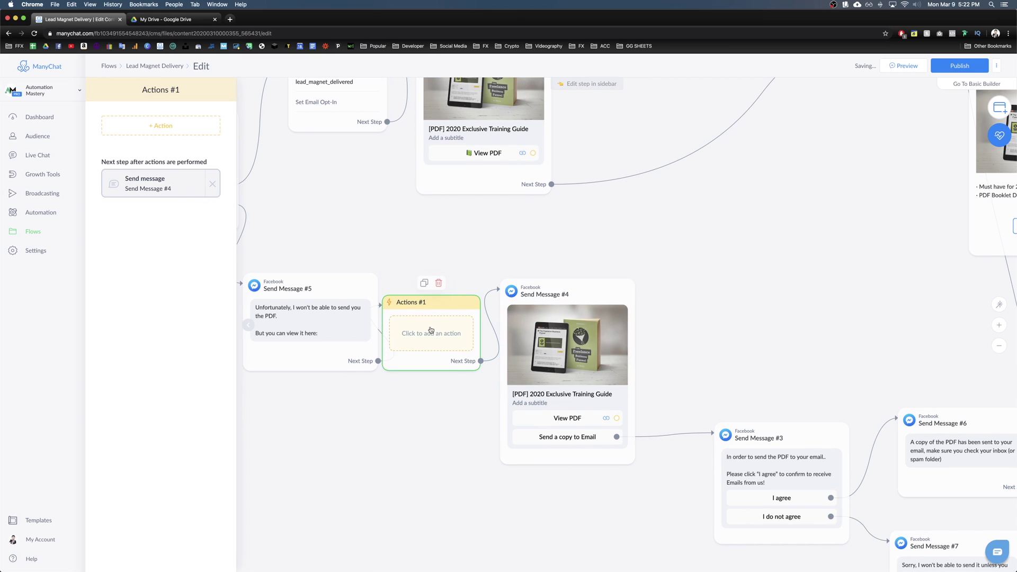
drag(431, 331, 436, 325)
Step: Add the tag lead_magnet_delivered in the new Actions step on the "I do not agree" branch
click(158, 126)
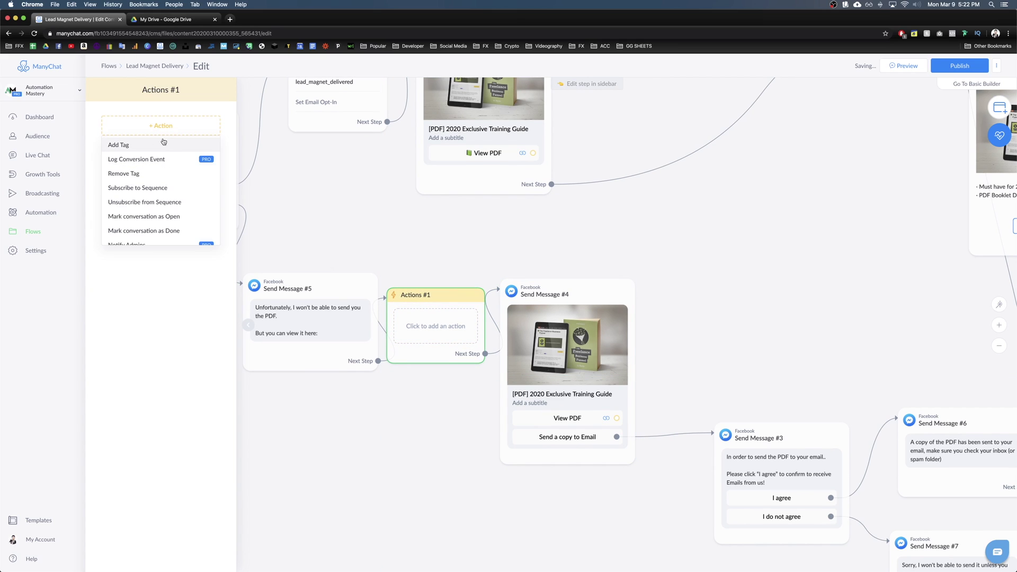
click(119, 145)
click(132, 157)
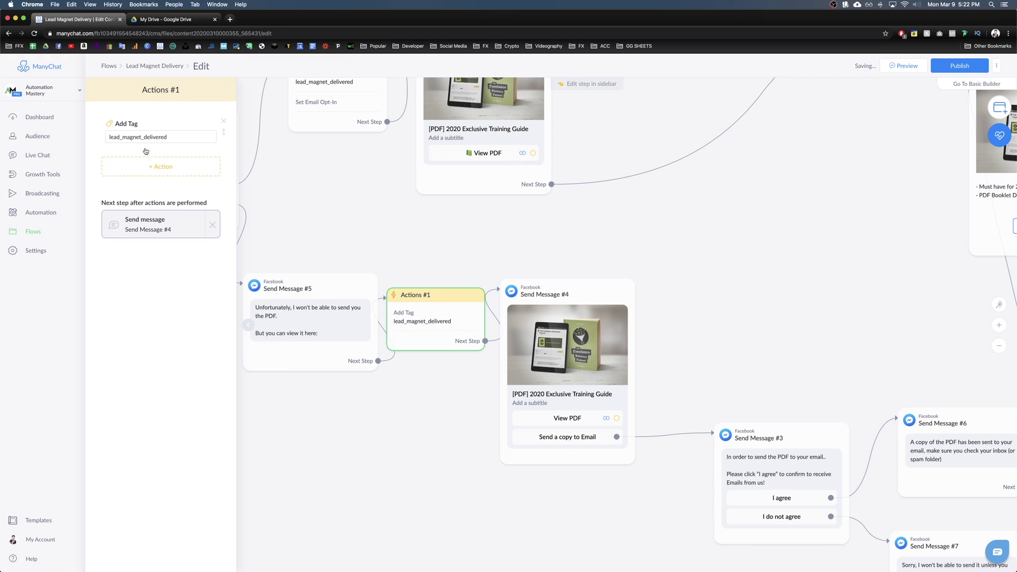
click(341, 217)
Step: Review the first "I agree" branch from its Actions step through the PDF message to the Send Email step
scroll(340, 210, up, 2)
mouse_move(342, 128)
scroll(351, 110, right, 3)
scroll(351, 110, down, 1)
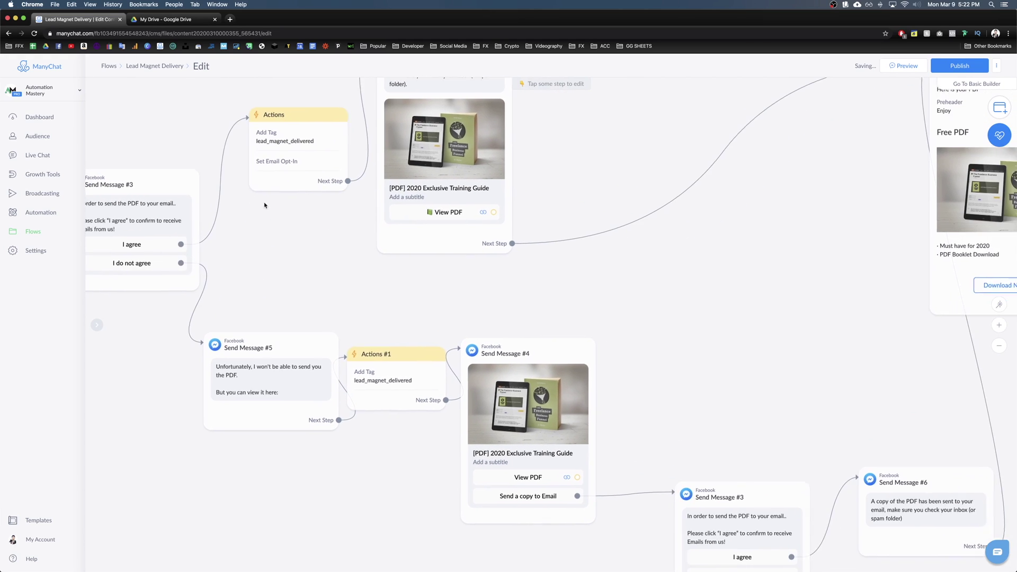
scroll(604, 467, up, 4)
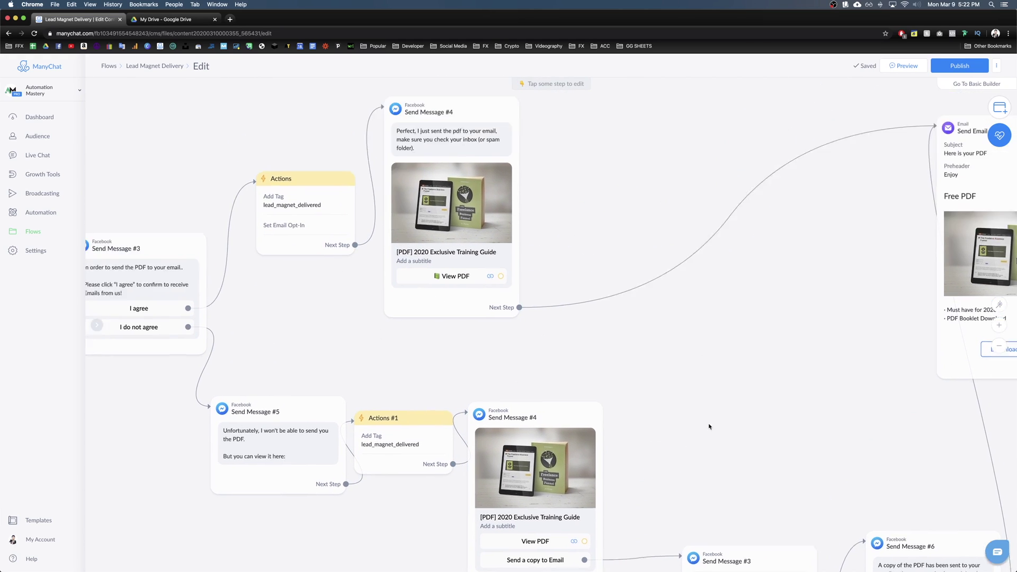
scroll(582, 336, right, 5)
scroll(582, 336, down, 2)
scroll(583, 335, up, 2)
scroll(583, 336, left, 4)
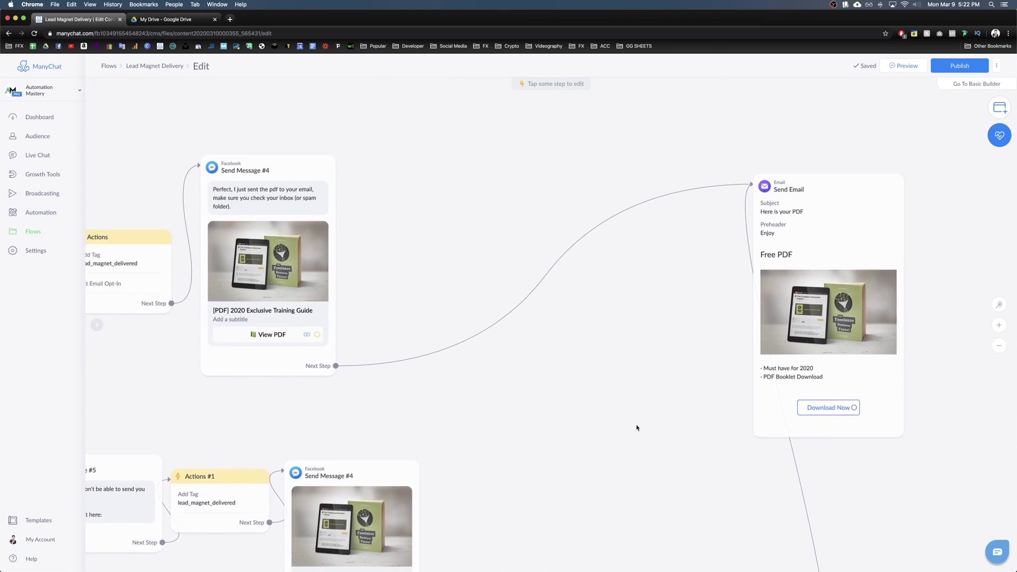
Step: Duplicate the tag and email opt-in Actions step and insert it between the second "I agree" and the message about the sent PDF copy
scroll(636, 413, down, 5)
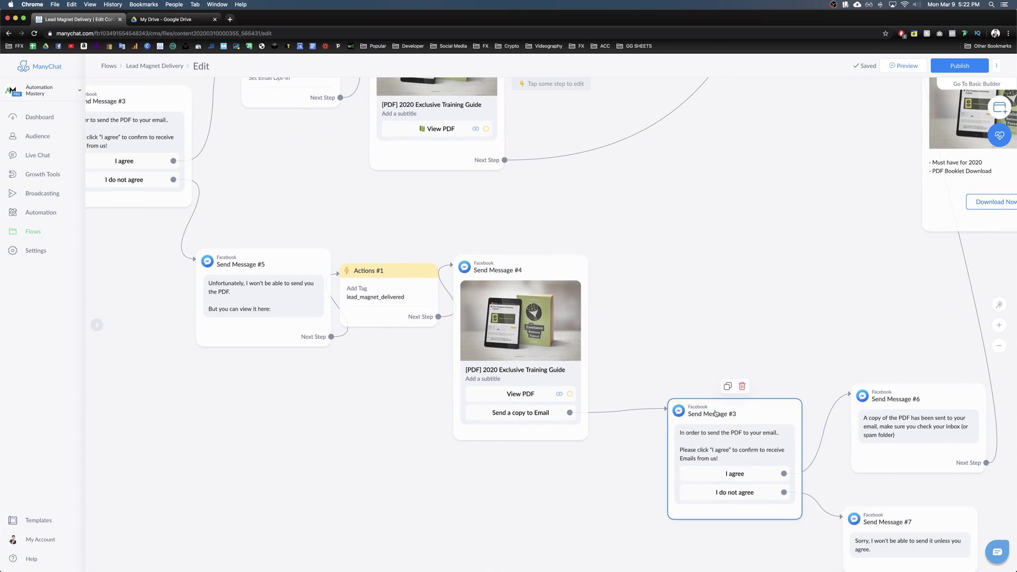
scroll(689, 471, down, 3)
scroll(689, 471, right, 3)
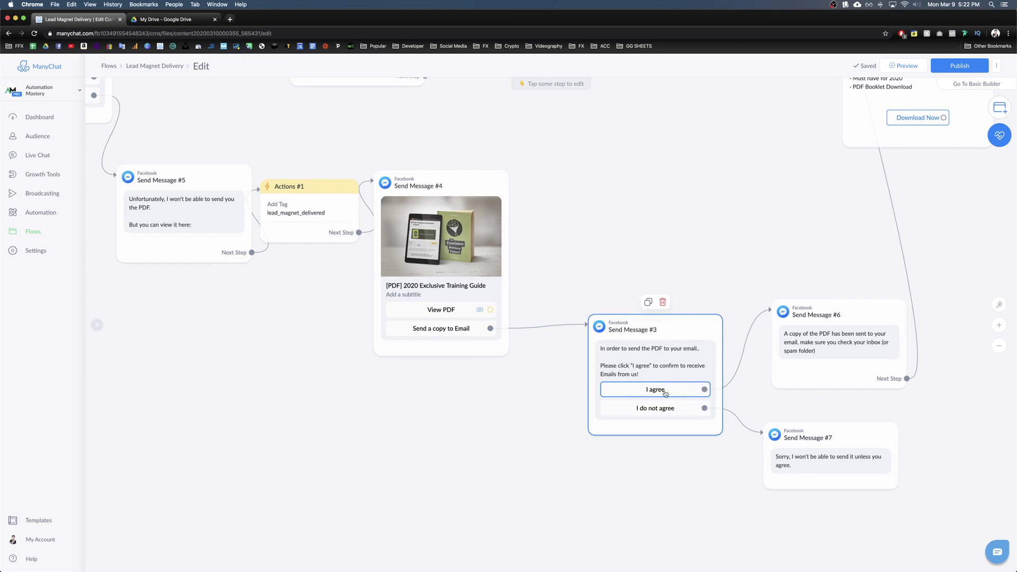
scroll(656, 259, up, 2)
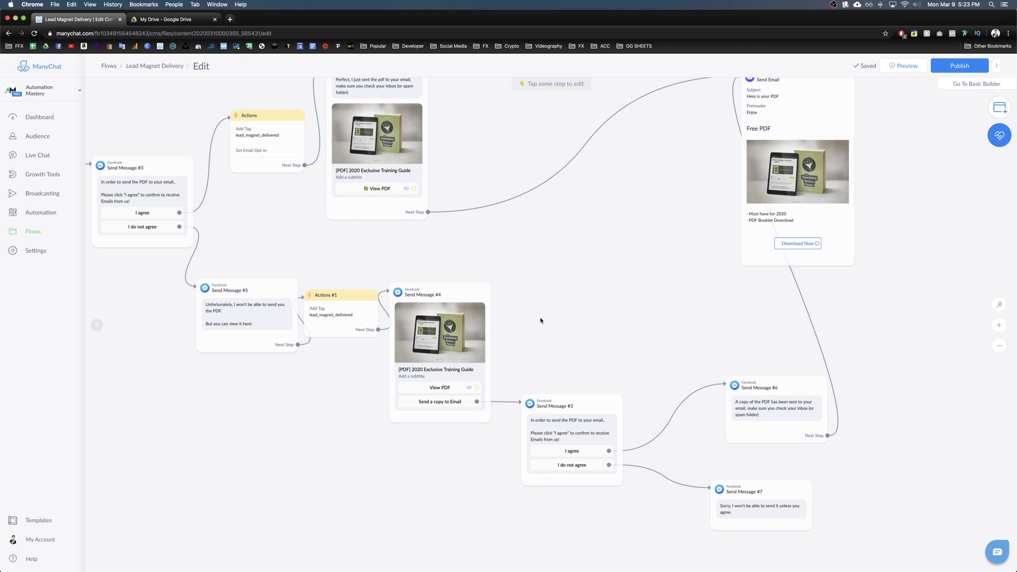
drag(267, 154, 660, 427)
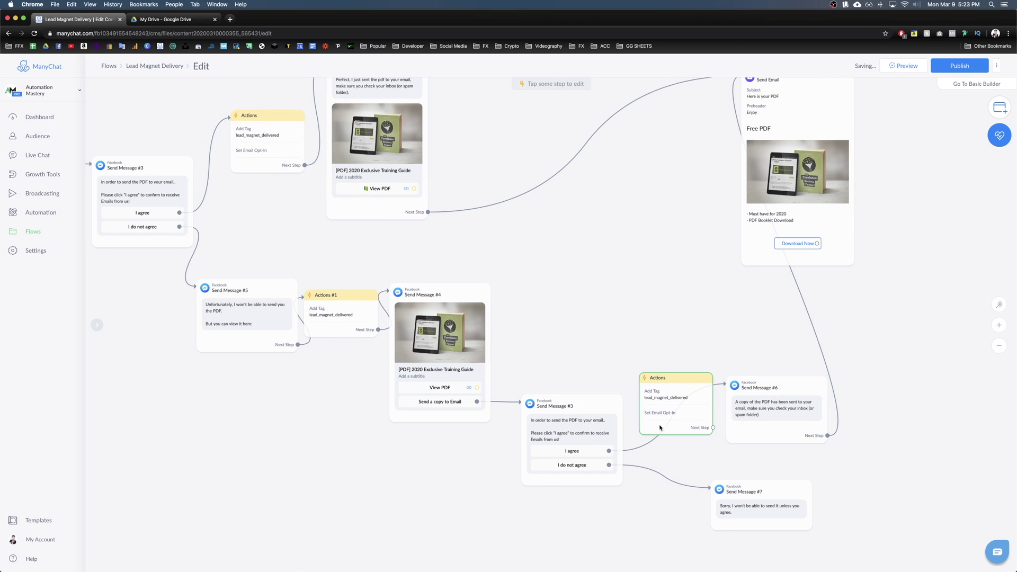
drag(738, 366, 592, 319)
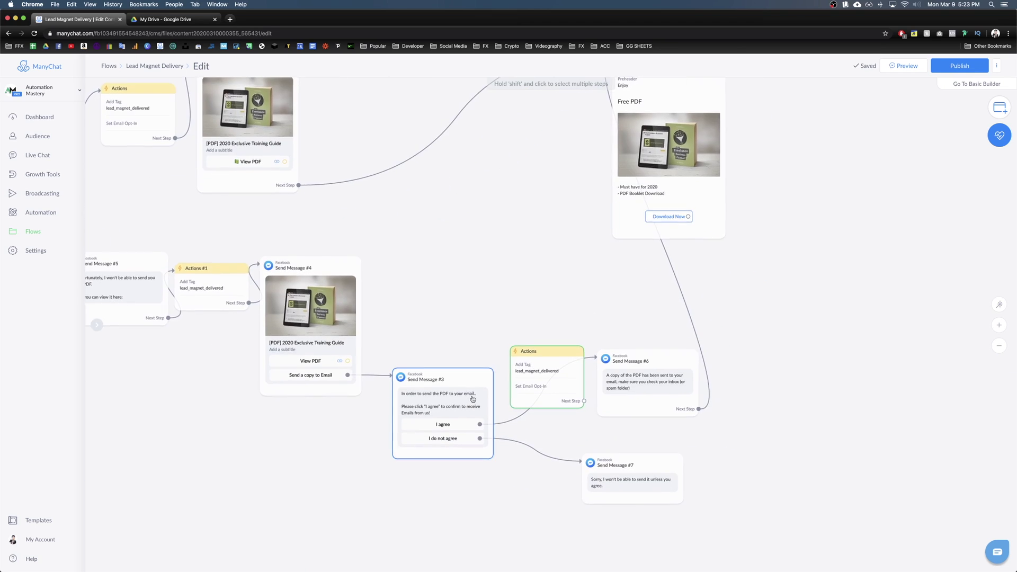
scroll(472, 399, up, 5)
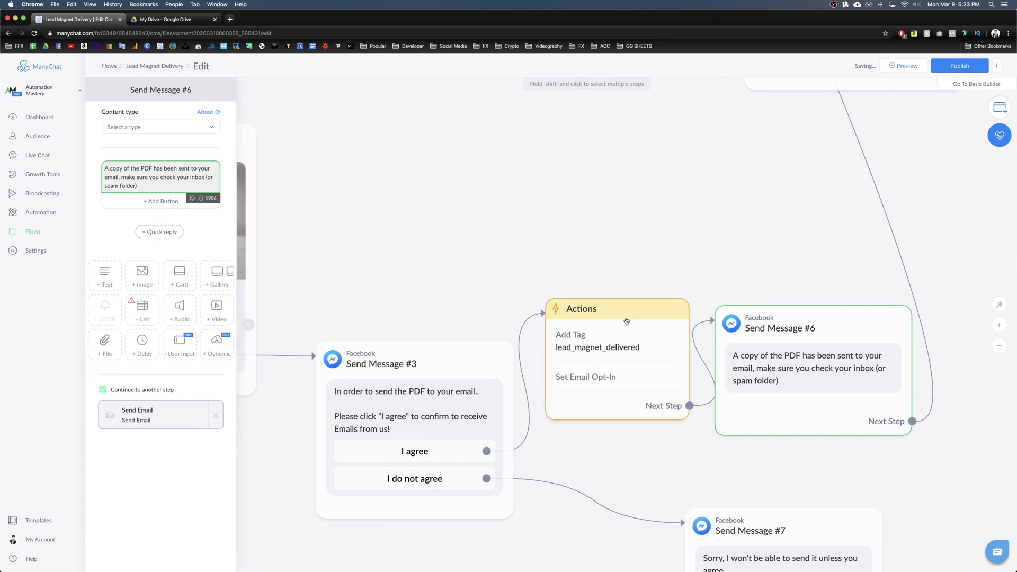
Step: Remove the lead_magnet_delivered tag action from the duplicated Actions step, keeping only Set Email Opt-In
click(598, 348)
click(222, 121)
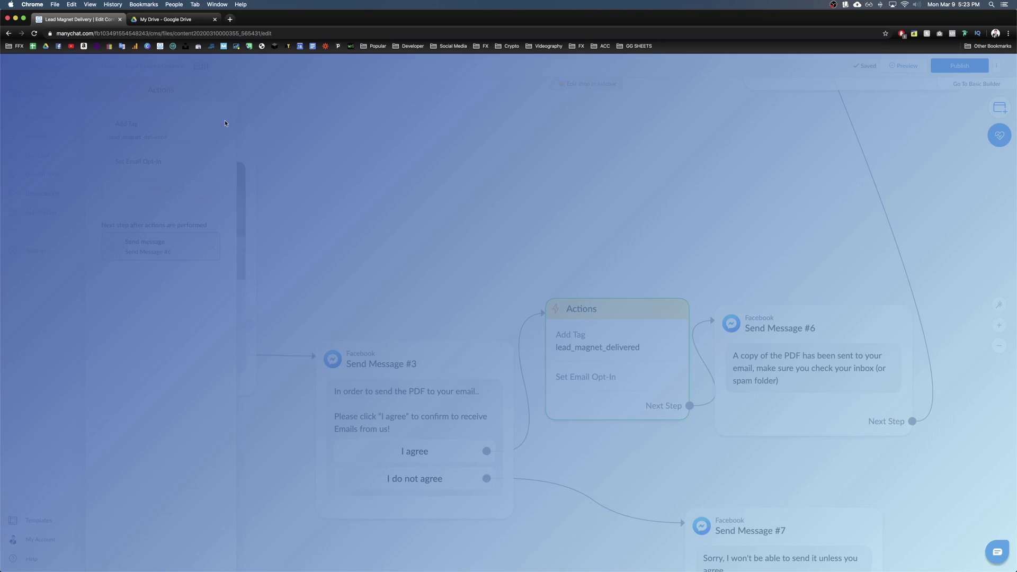
click(582, 94)
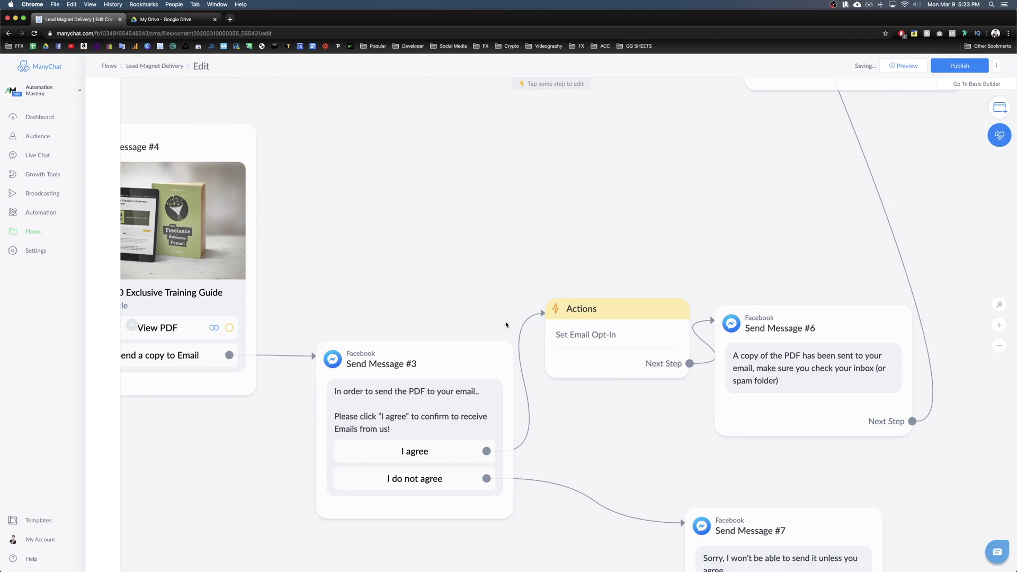
Step: Move the Send Email step slightly down and to the right on the canvas
scroll(482, 260, down, 3)
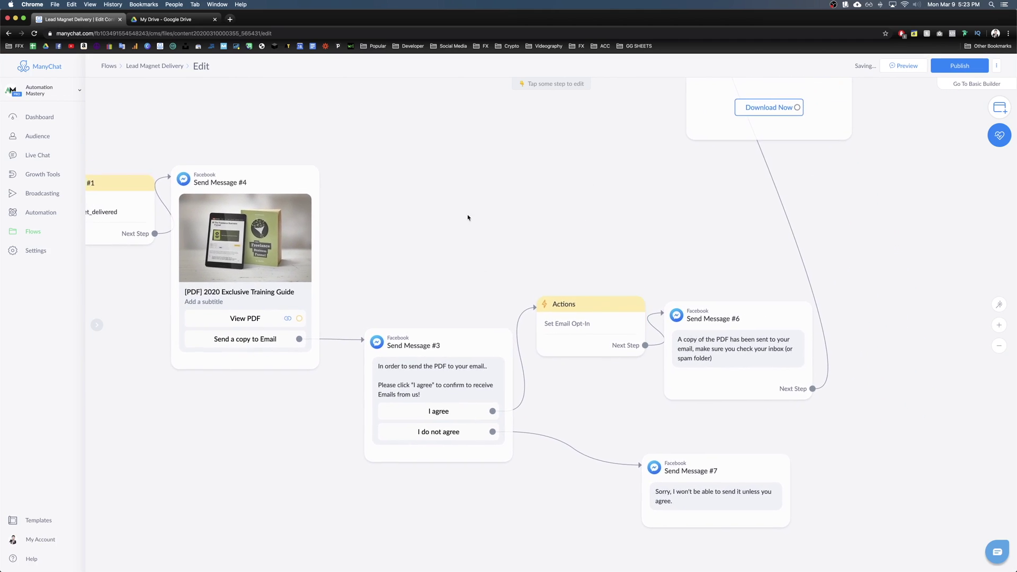
drag(468, 218, 558, 267)
scroll(664, 380, down, 5)
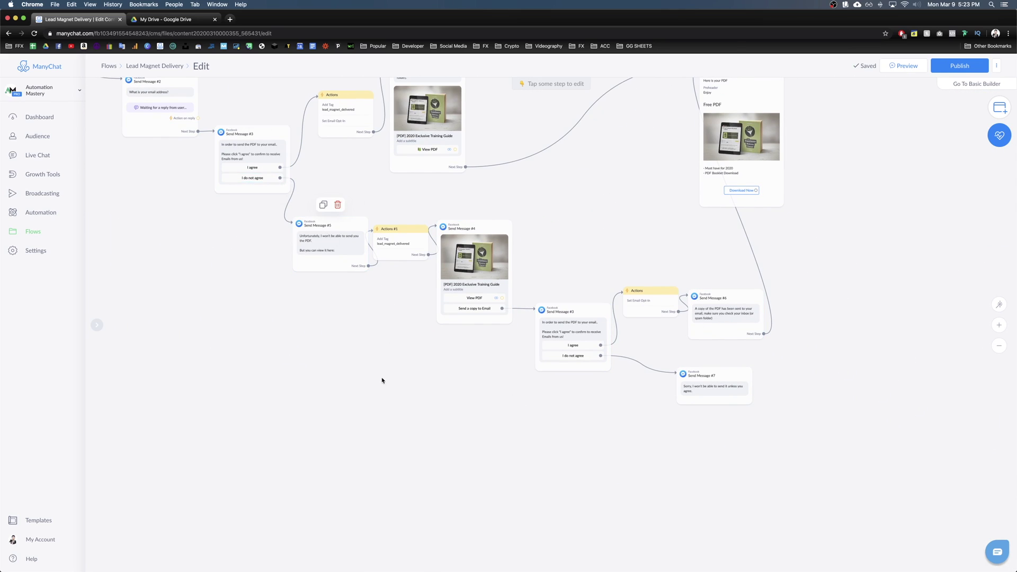
scroll(425, 345, up, 5)
scroll(595, 324, down, 5)
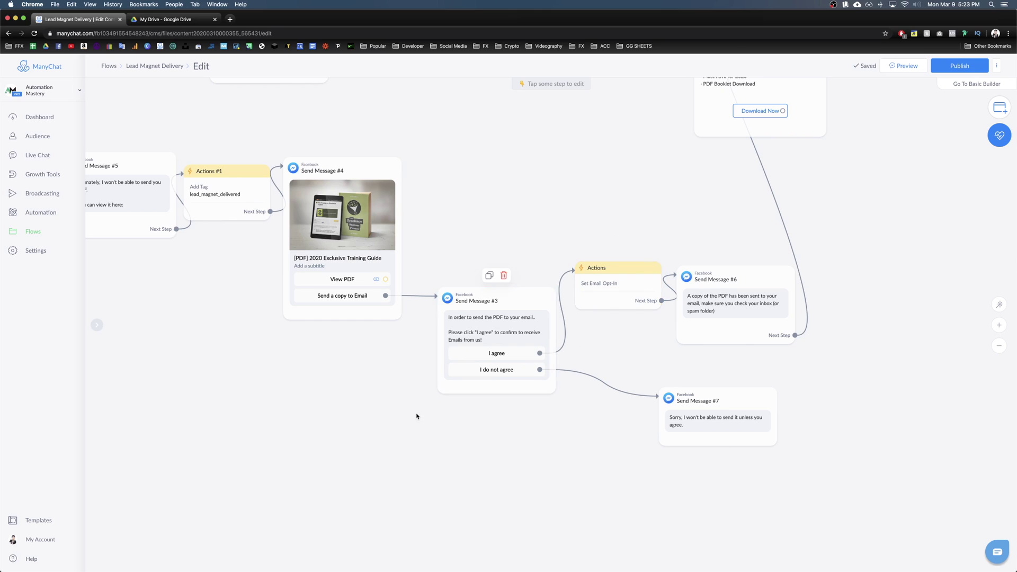
scroll(424, 417, down, 5)
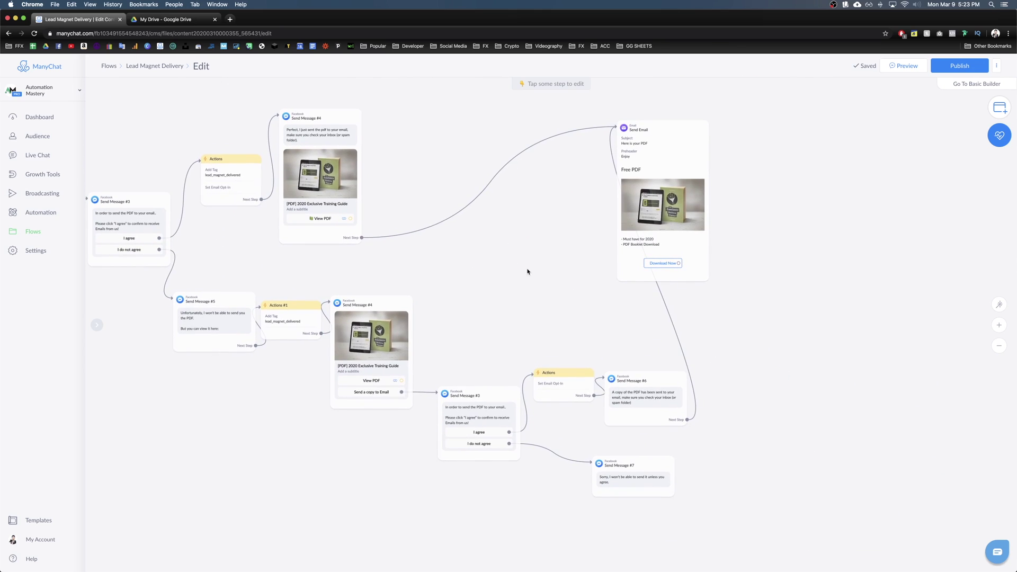
drag(529, 270, 434, 286)
drag(566, 261, 591, 285)
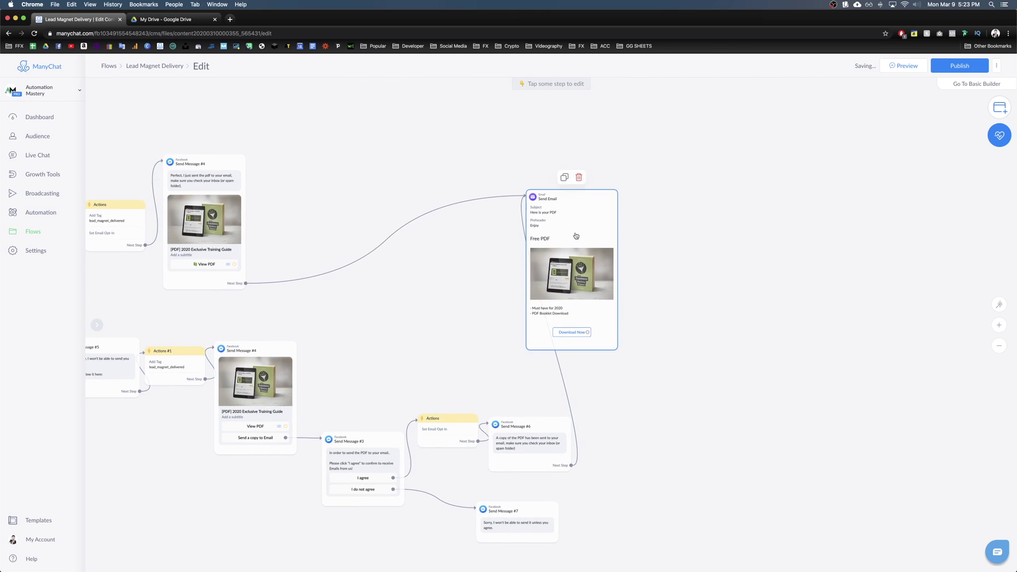
Step: Attach a new Actions step to the "Download Now" button of the Send Email step
drag(686, 295, 631, 286)
scroll(529, 307, up, 5)
drag(692, 341, 603, 340)
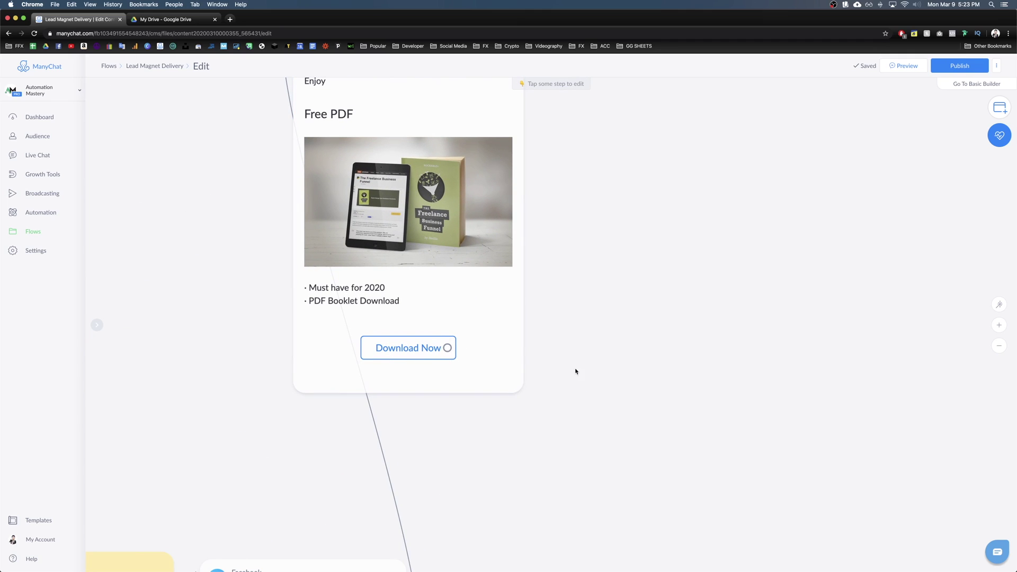
drag(447, 348, 650, 371)
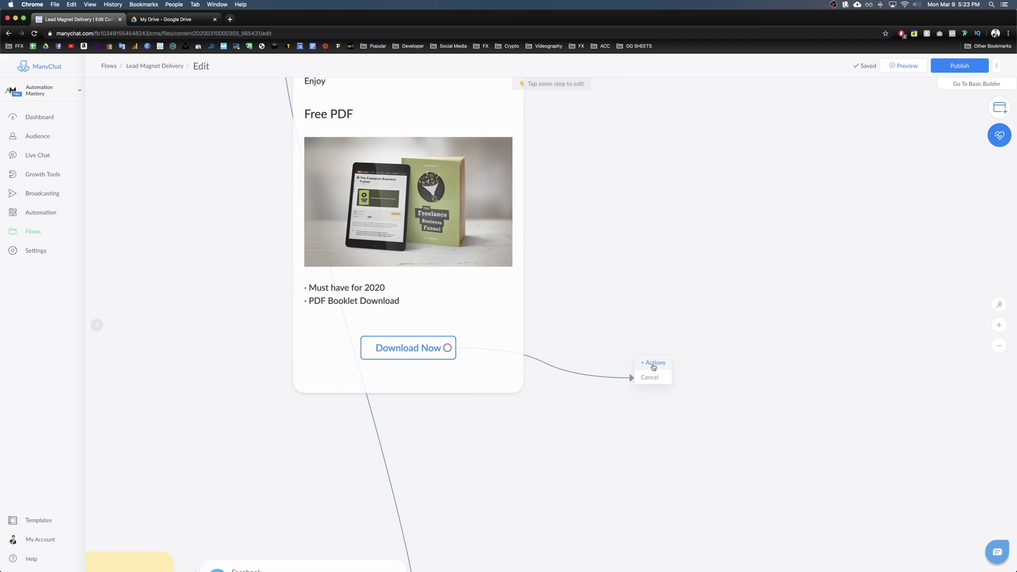
click(654, 365)
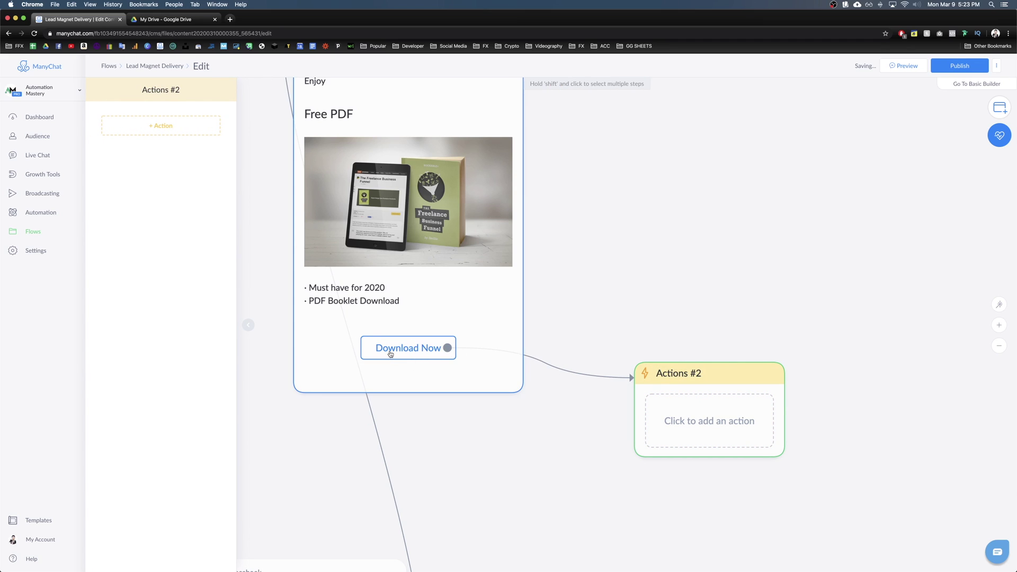
Step: Give the new Actions step an Add Tag action with a newly created tag, email_download_button_clicked
click(148, 128)
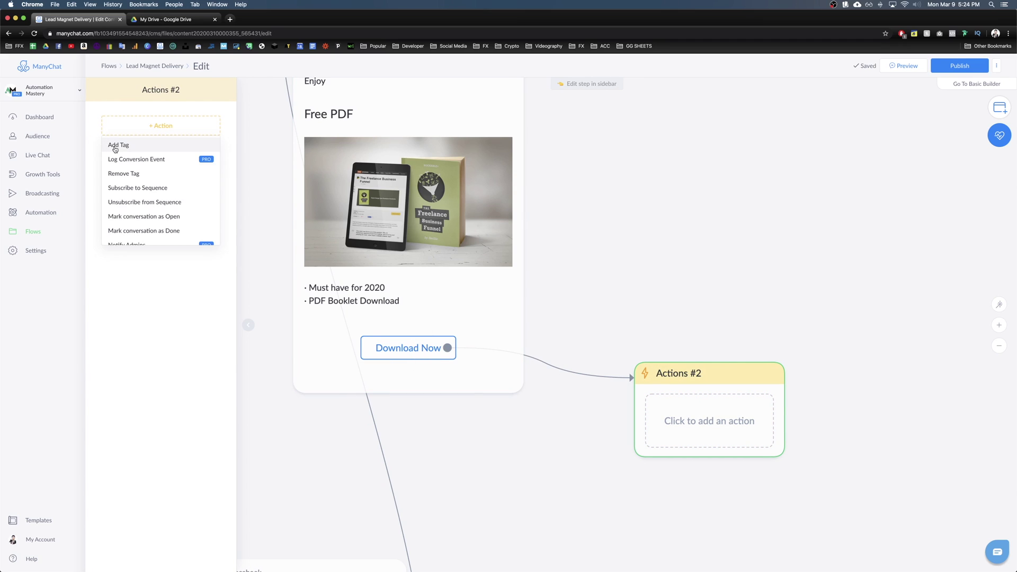
click(115, 146)
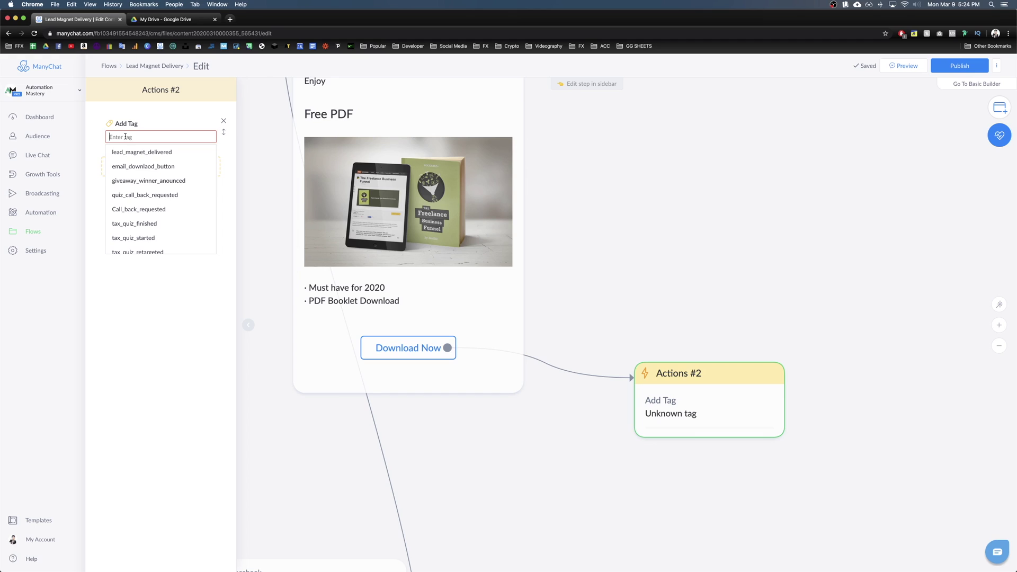
text(email_download_button)
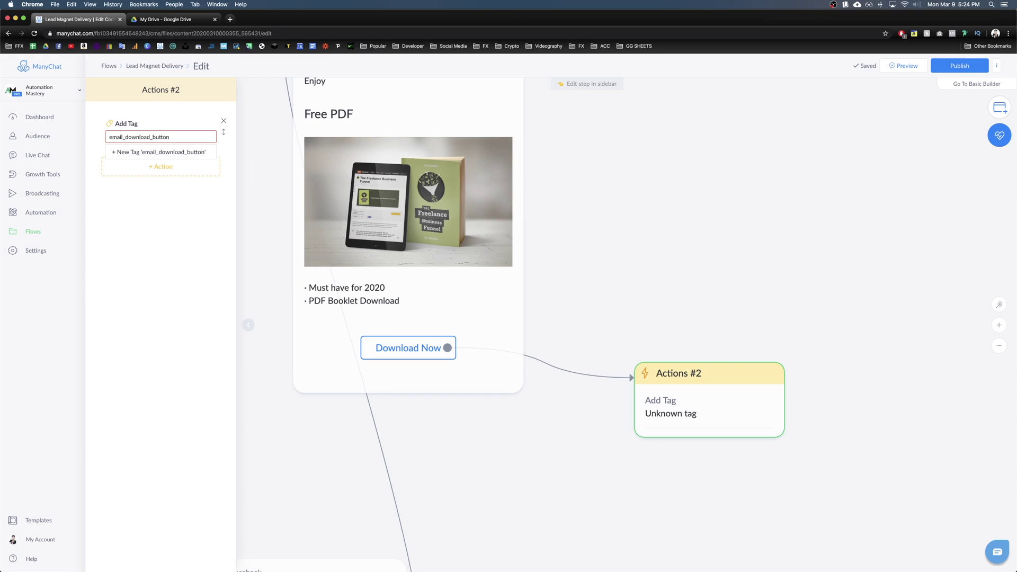
text(__clicked)
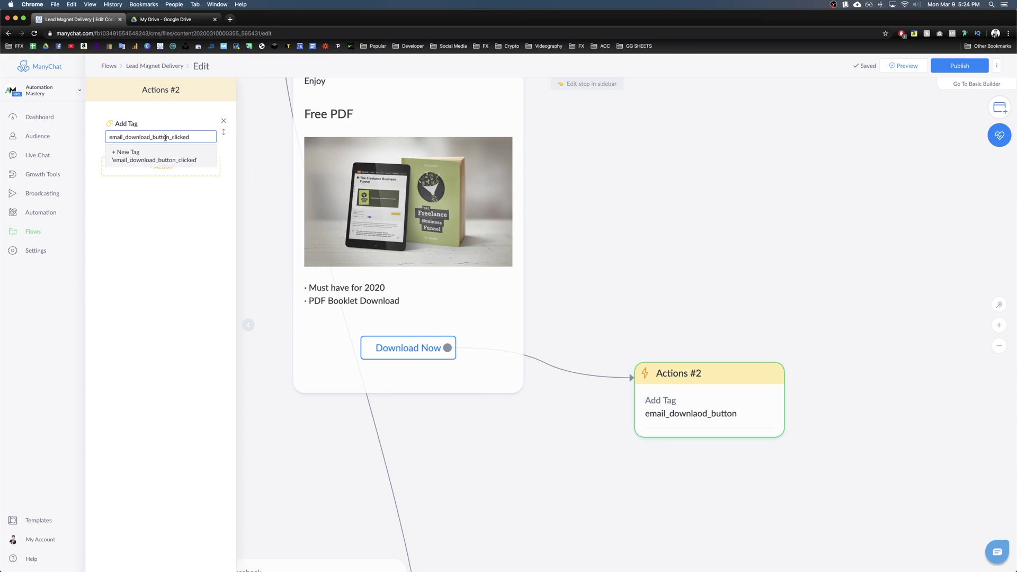
click(180, 153)
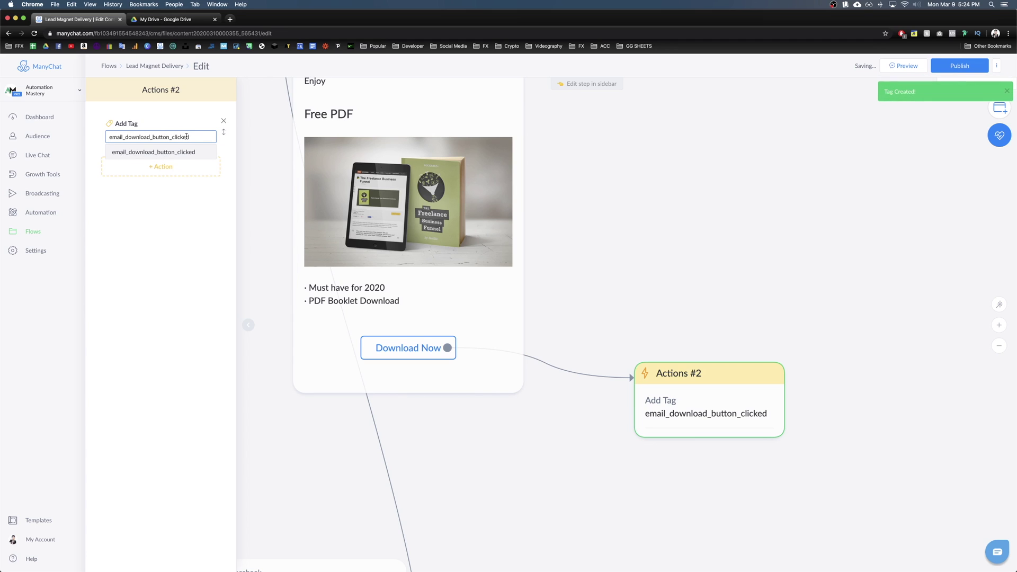
click(688, 308)
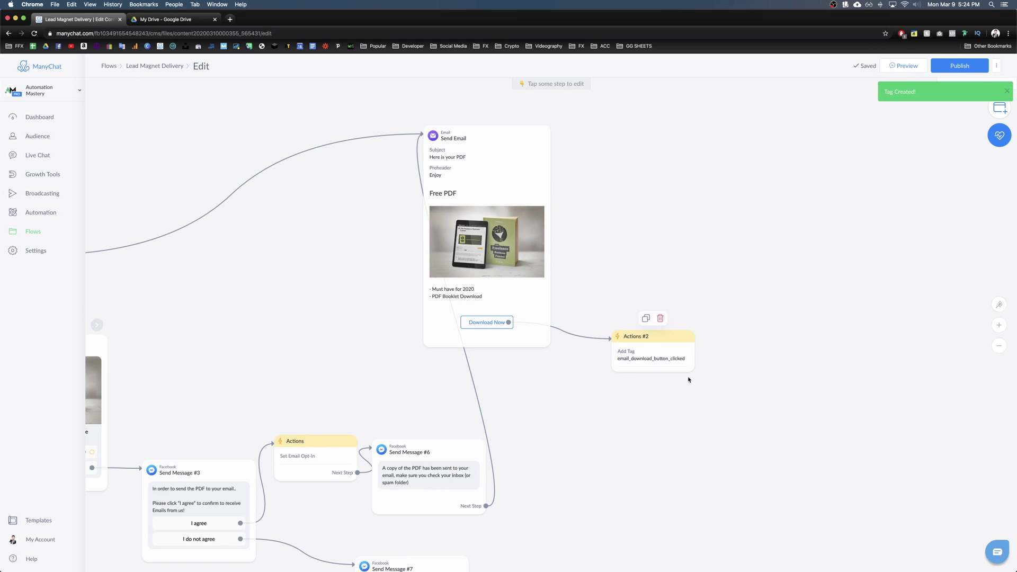
Step: Move the starting welcome message further left on the canvas to widen the gap before the full name message
drag(635, 259, 734, 295)
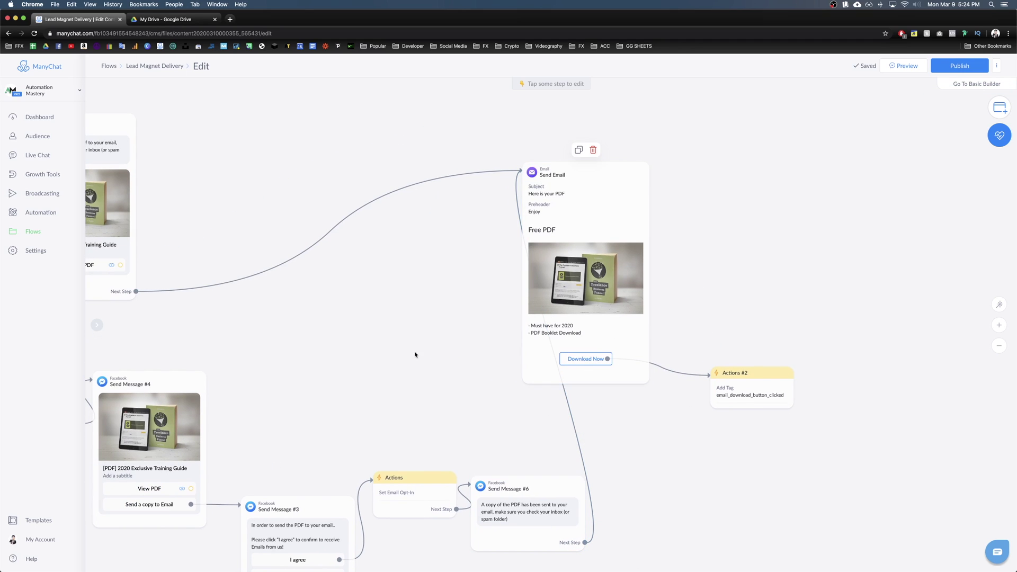
scroll(413, 355, down, 5)
scroll(402, 352, left, 10)
scroll(385, 372, left, 4)
scroll(385, 372, up, 2)
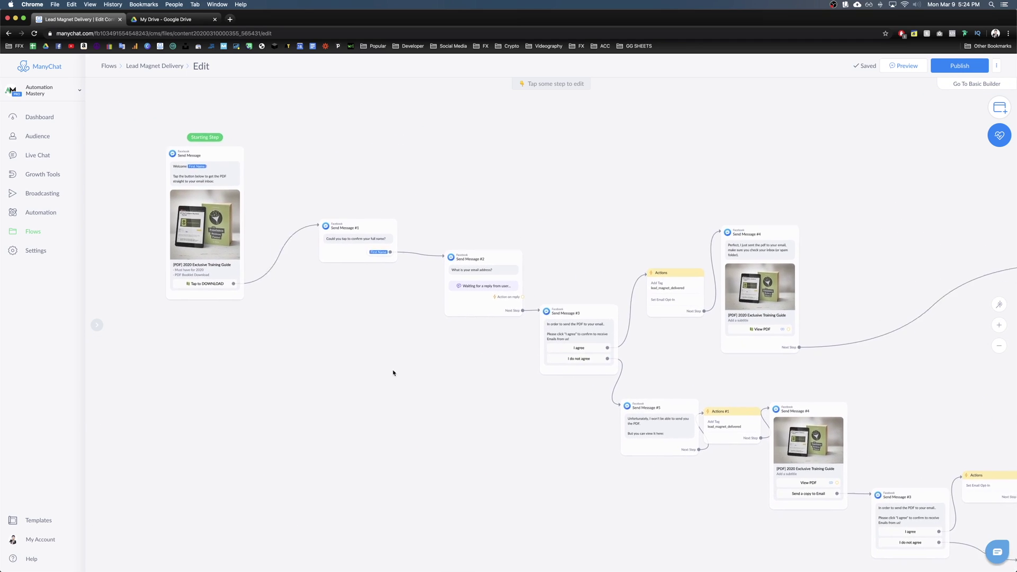
scroll(529, 410, down, 2)
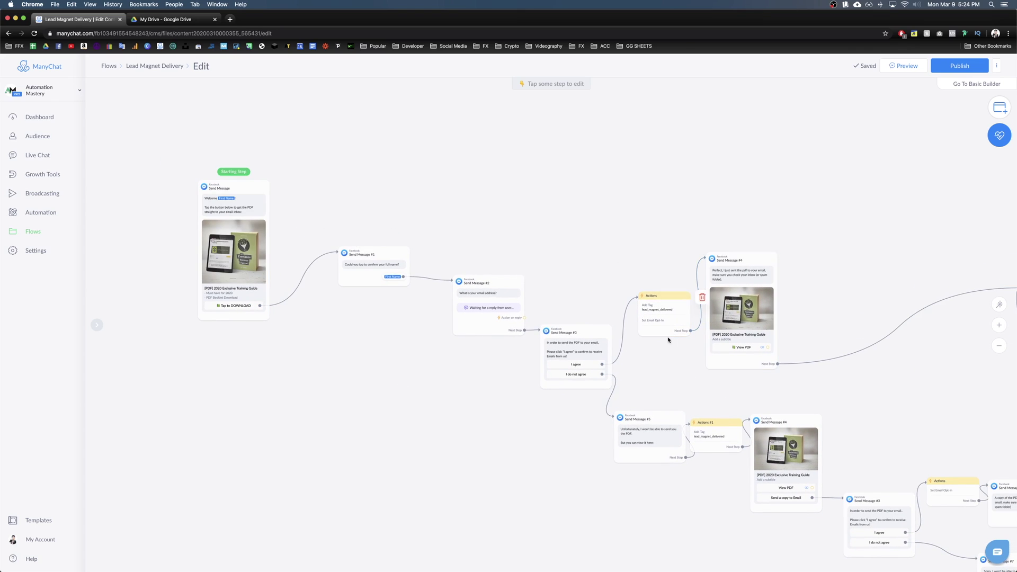
drag(355, 379, 524, 402)
scroll(524, 402, up, 6)
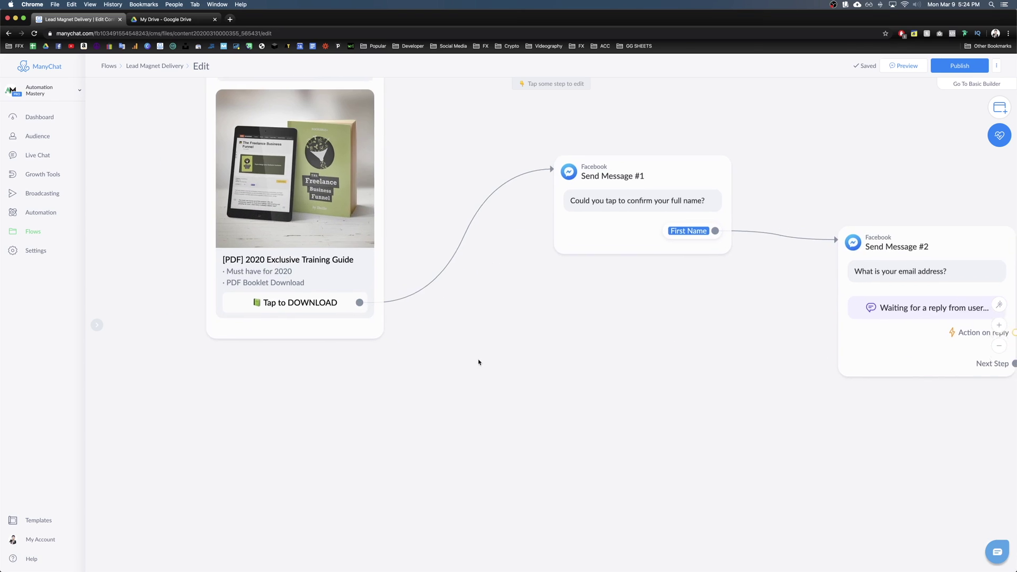
drag(466, 455, 639, 417)
drag(466, 222, 256, 220)
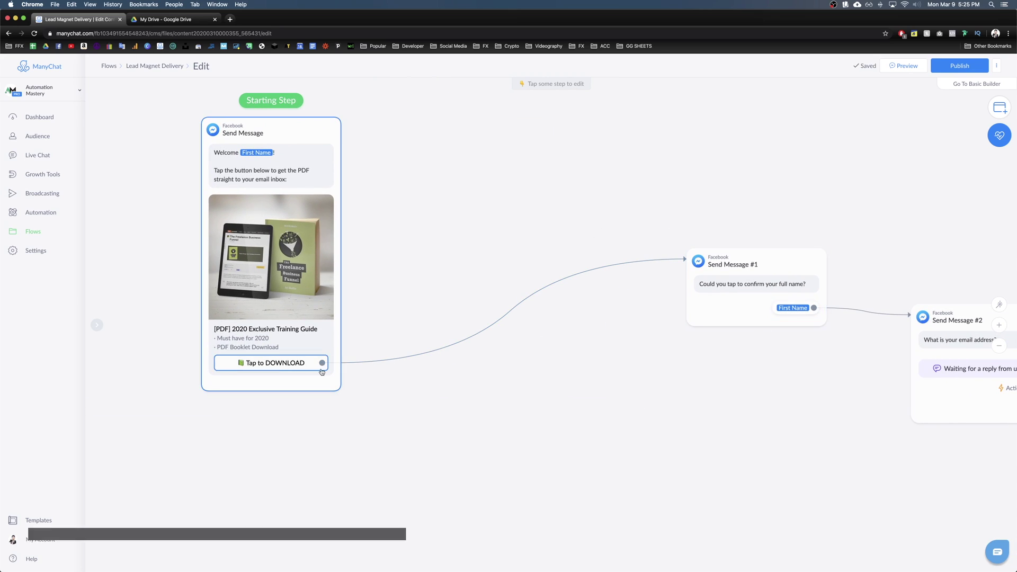
Step: Attach a Condition step to the "Tap to DOWNLOAD" button that checks whether Tag is lead_magnet_delivered
drag(323, 363, 398, 382)
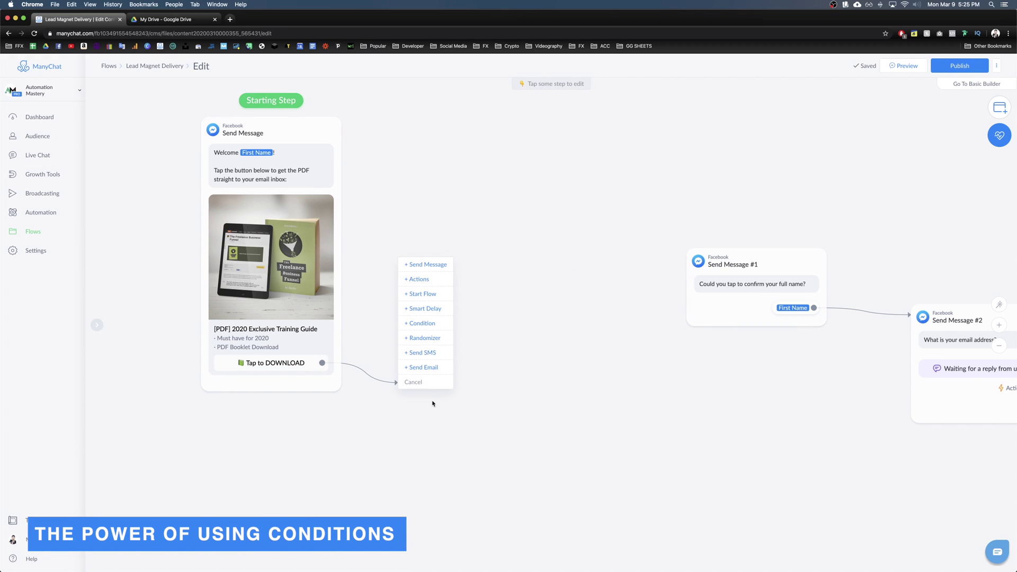
click(423, 323)
click(138, 146)
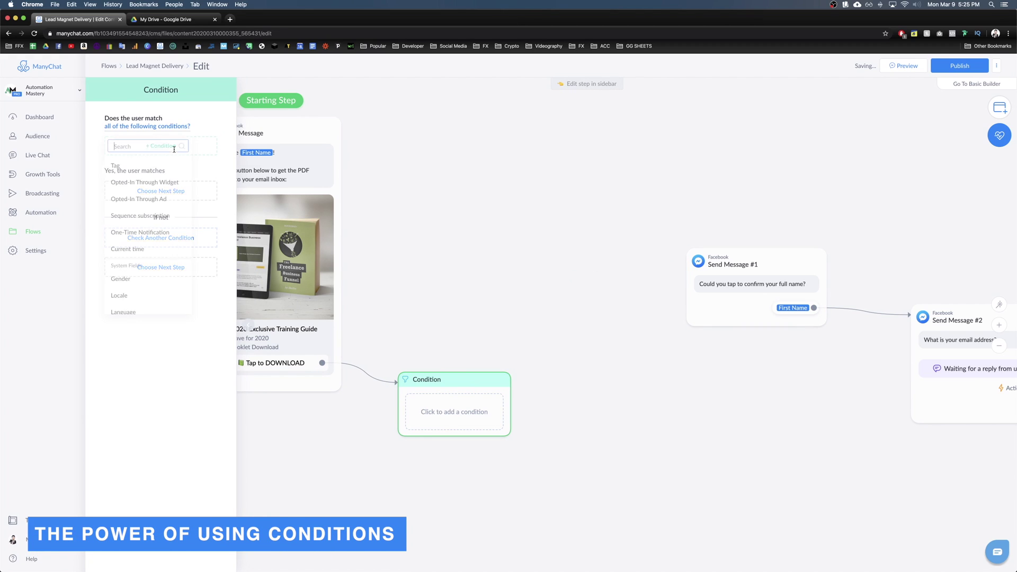
click(136, 164)
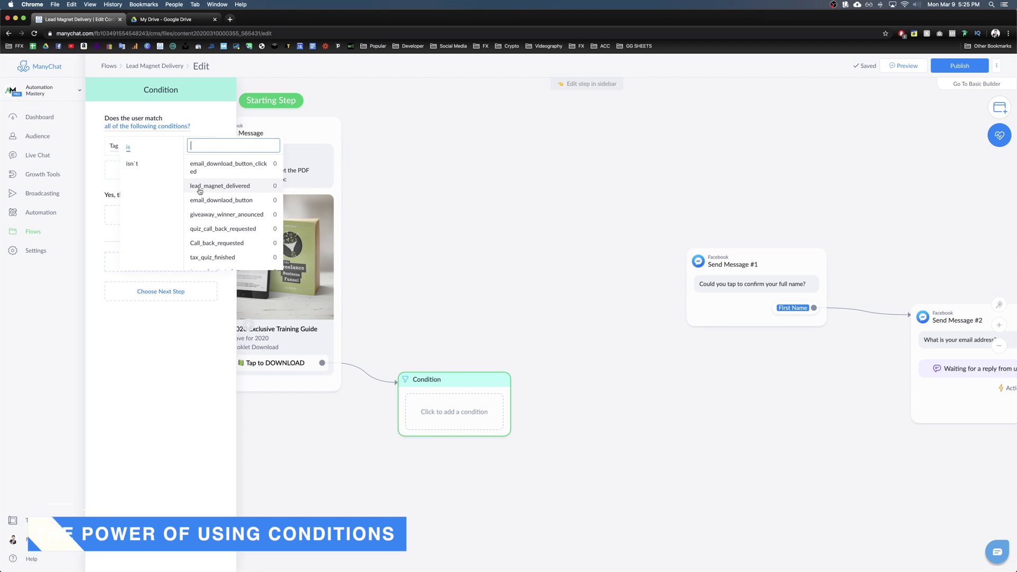
click(222, 189)
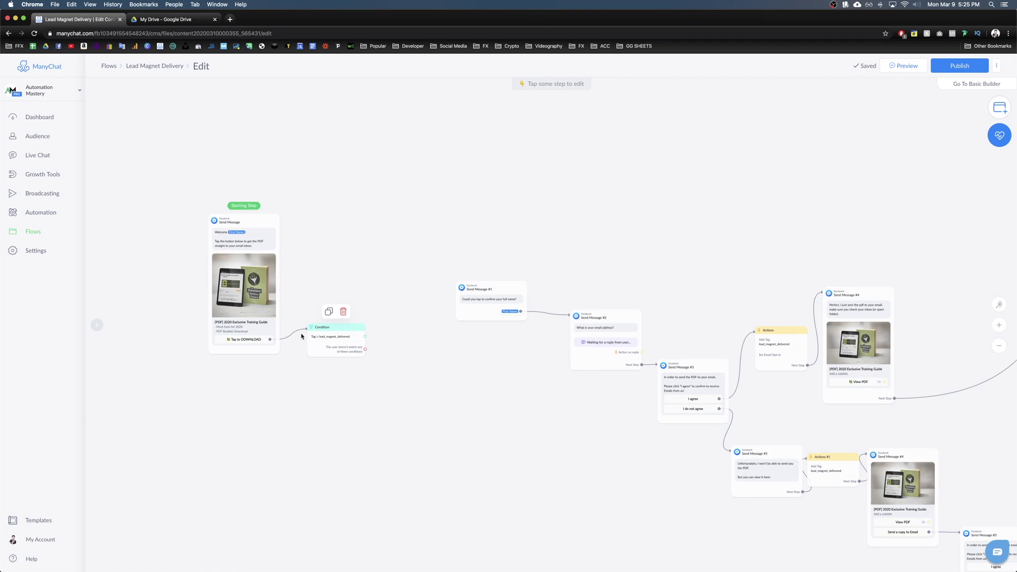
Step: Connect the condition's non-matching outcome to the message asking to confirm the full name
scroll(303, 336, up, 5)
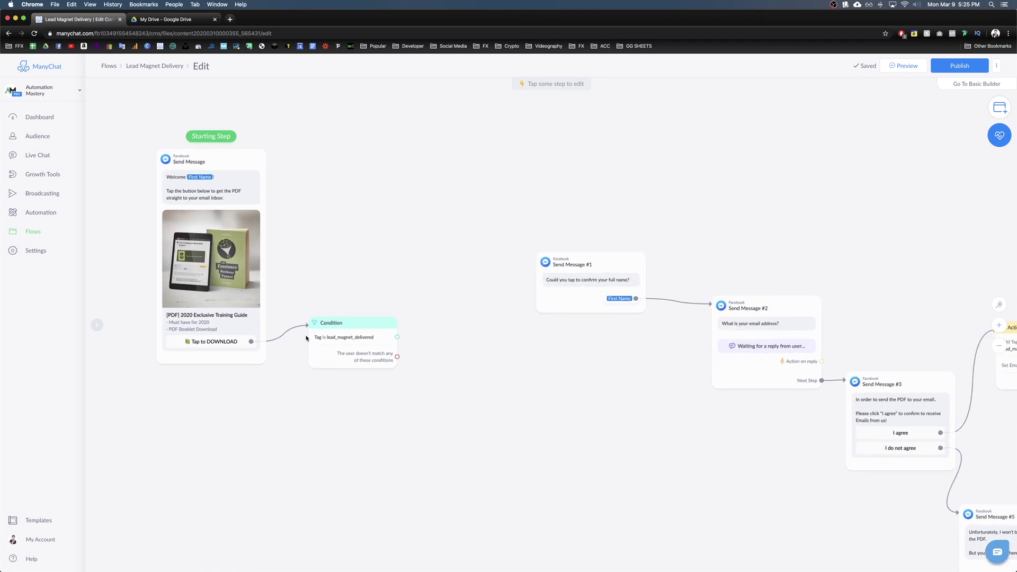
mouse_move(350, 343)
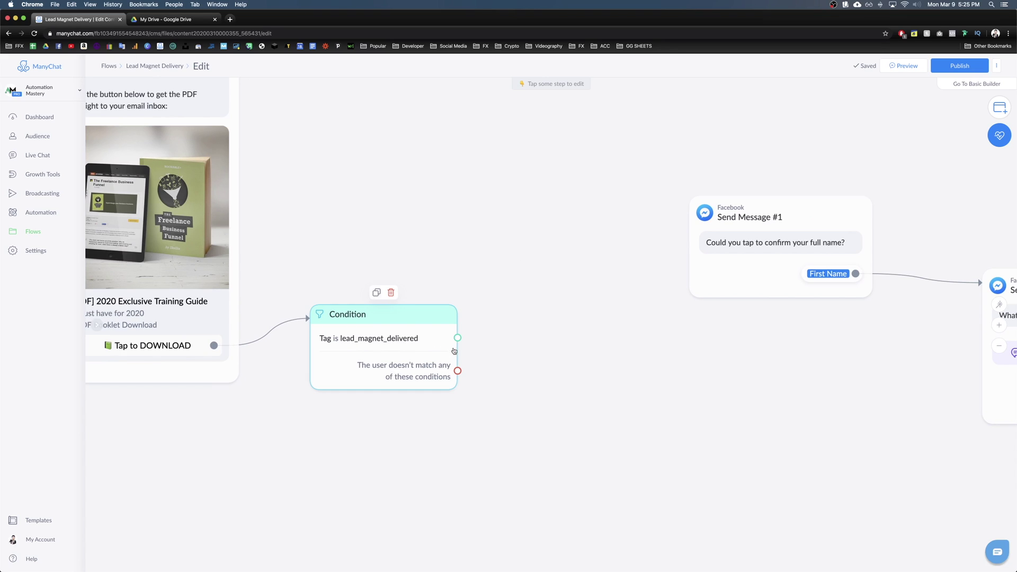
drag(457, 371, 700, 223)
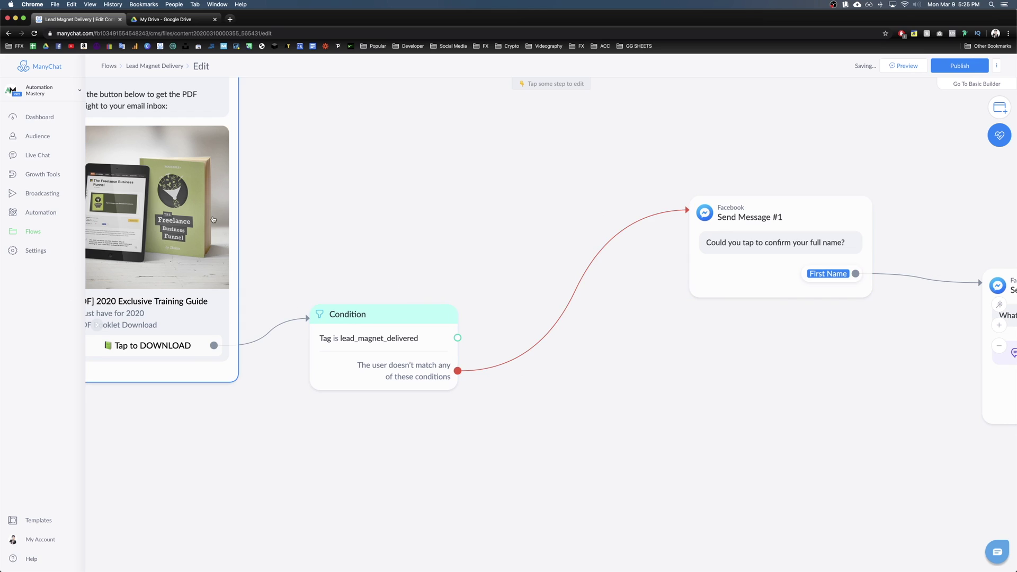
drag(706, 424, 429, 403)
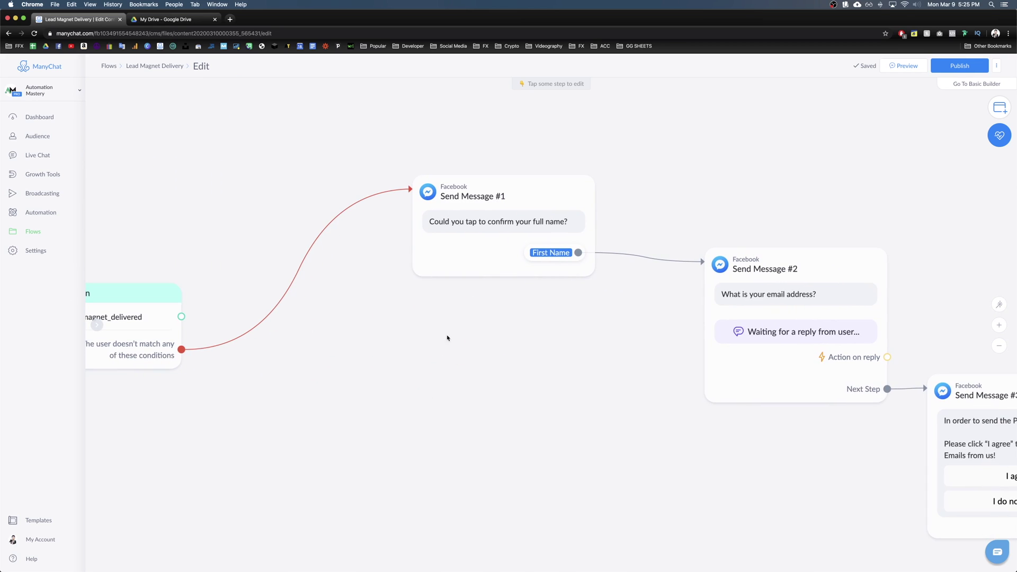
scroll(449, 412, down, 5)
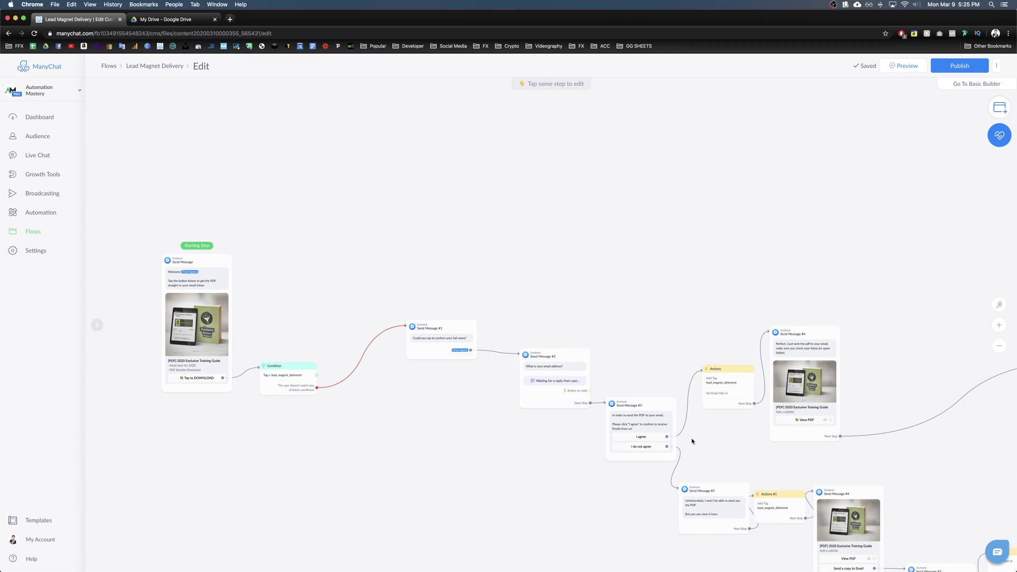
Step: Add a Send Message step to the condition's matching outcome with the text "I can see that you already received this PDF, here it is:"
scroll(180, 333, up, 3)
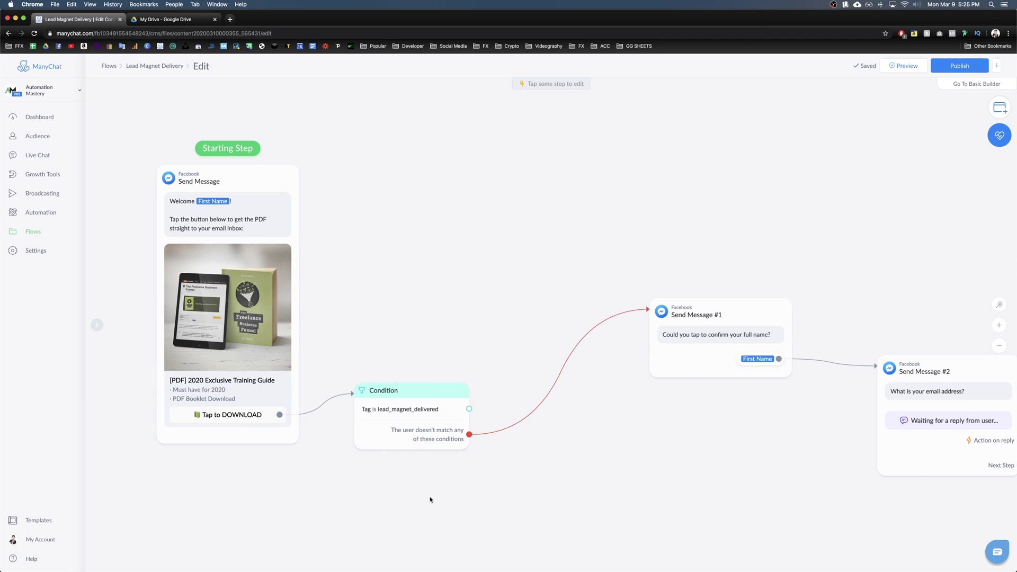
drag(432, 500, 368, 500)
drag(330, 426, 329, 414)
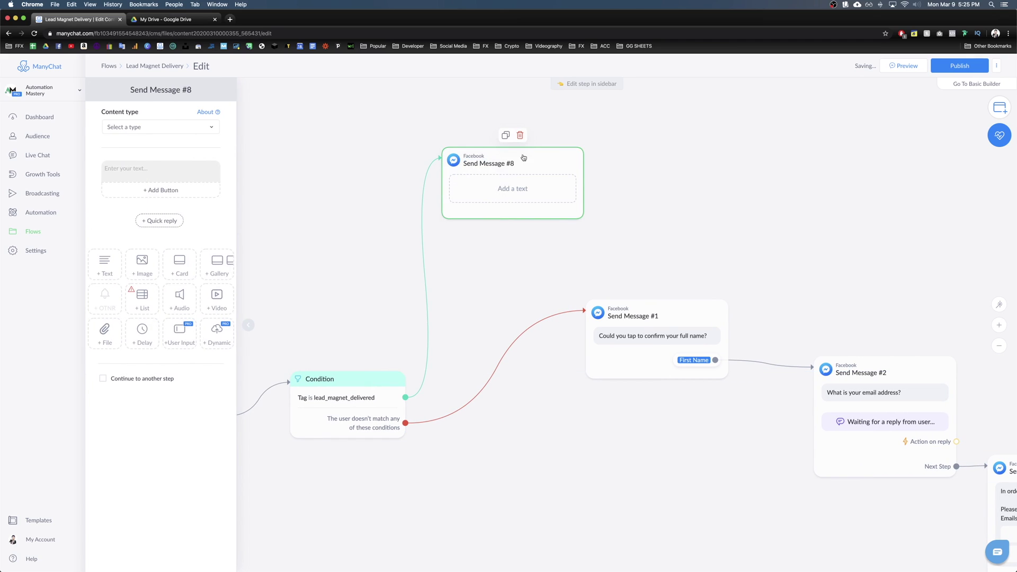
click(152, 165)
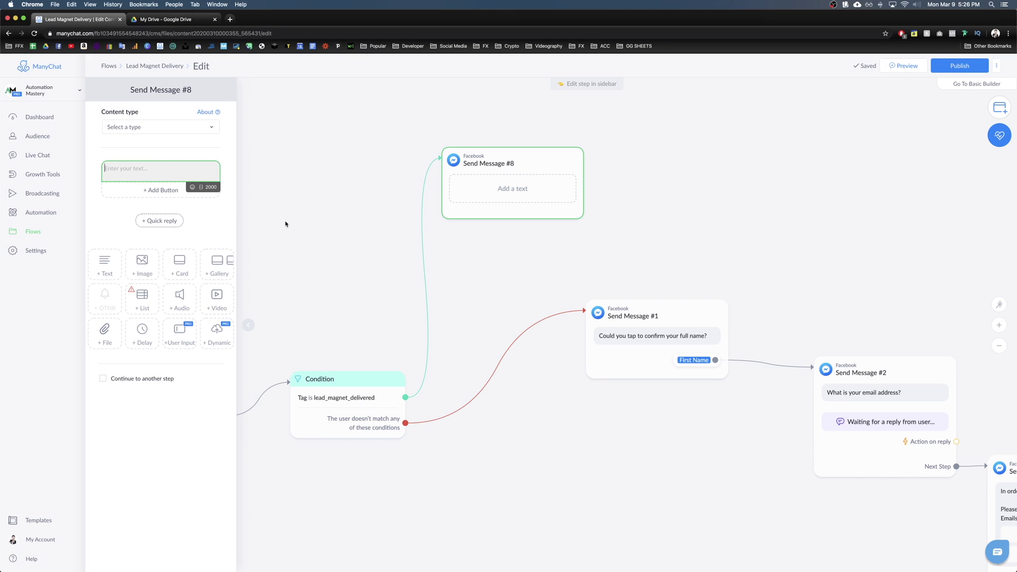
text(I can see that you already received this PDF, here it is:)
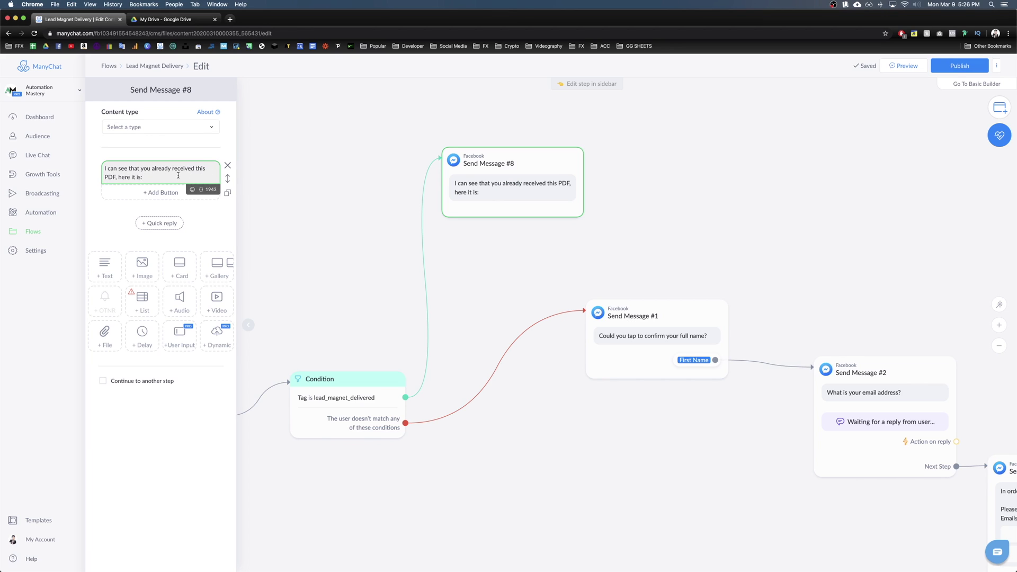
Step: Move the already-received message higher on the canvas and enable its "Continue to another step" option
drag(524, 261, 472, 278)
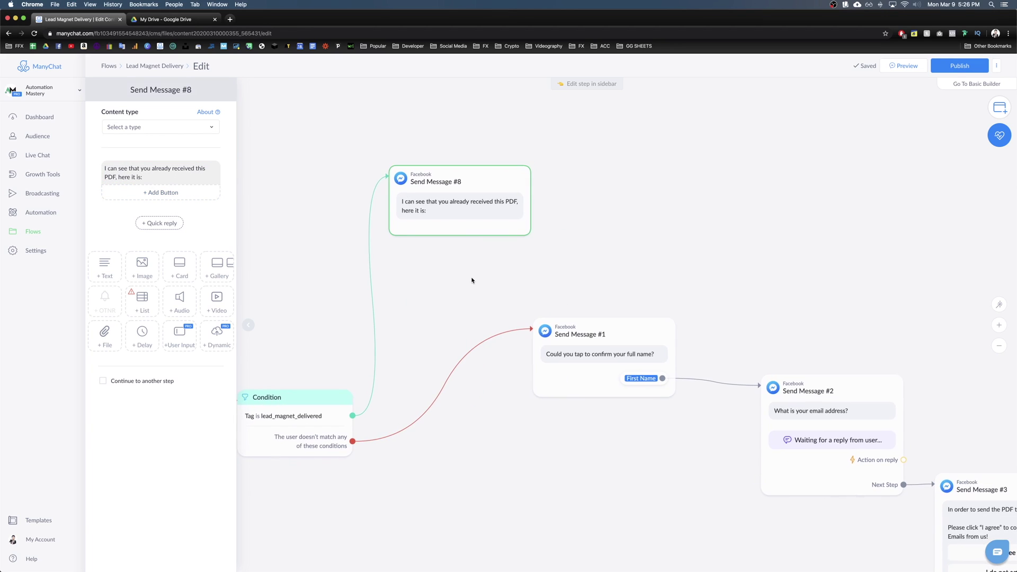
scroll(473, 278, down, 5)
drag(460, 242, 459, 181)
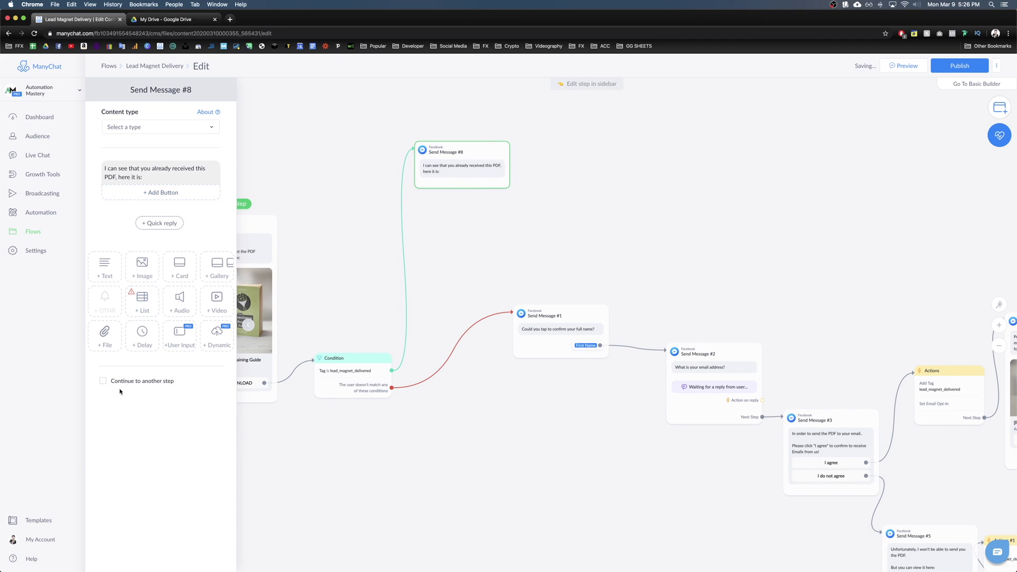
click(157, 384)
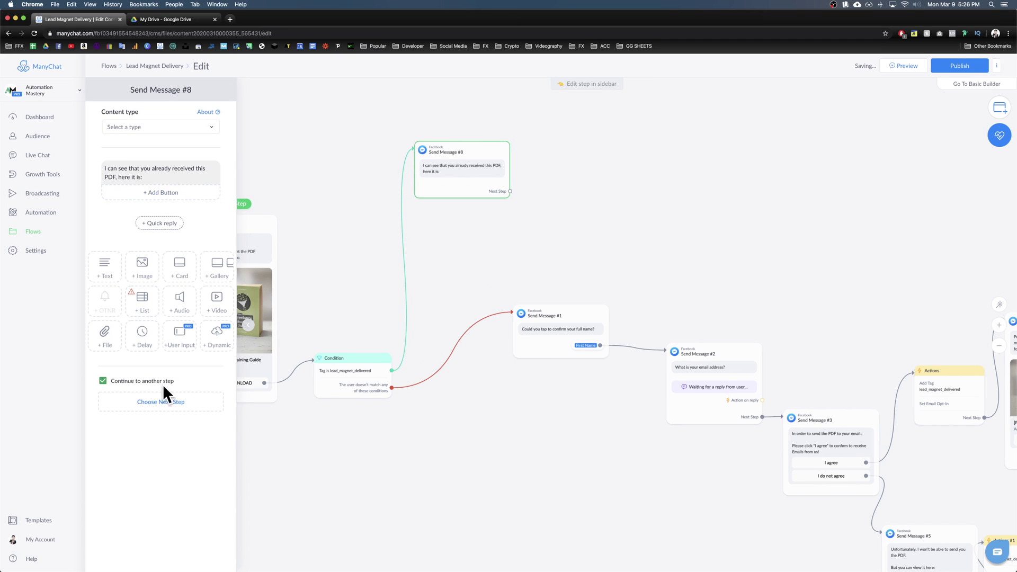
Step: Duplicate the PDF card message with the "Send a copy to Email" button and connect the copy as the already-received message's next step
scroll(498, 190, down, 5)
drag(645, 221, 662, 235)
scroll(710, 339, down, 1)
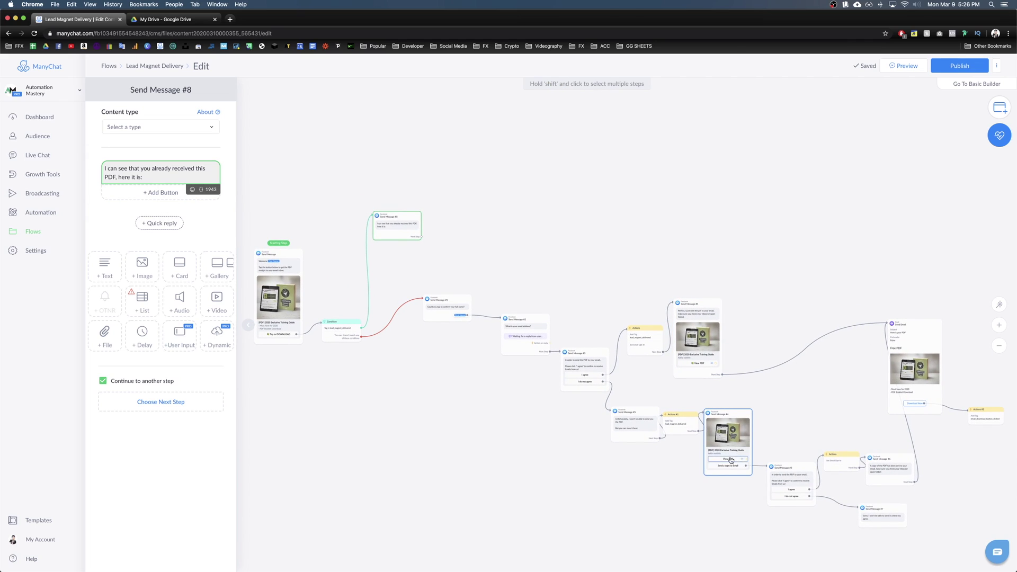
click(729, 432)
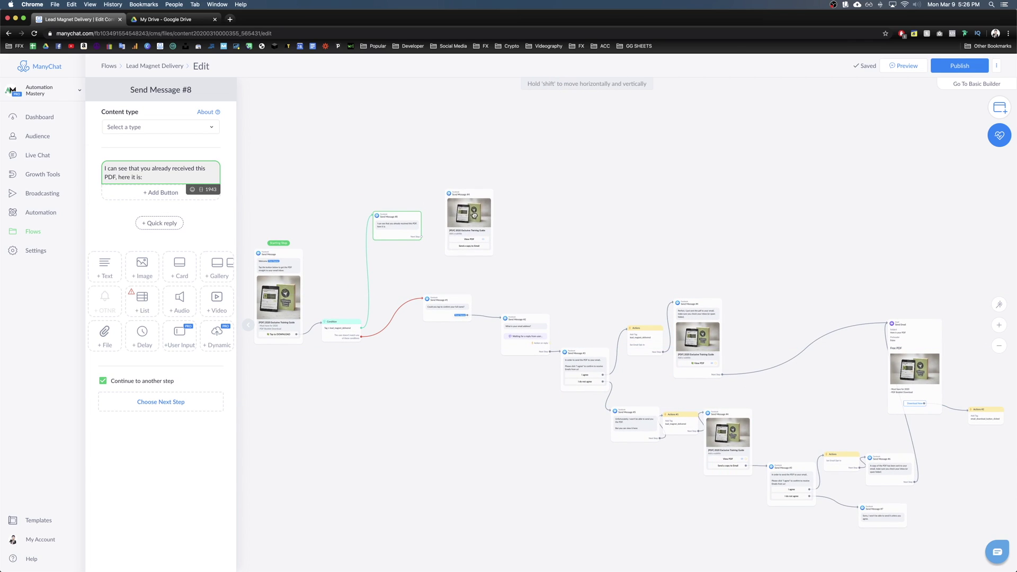
scroll(465, 227, down, 2)
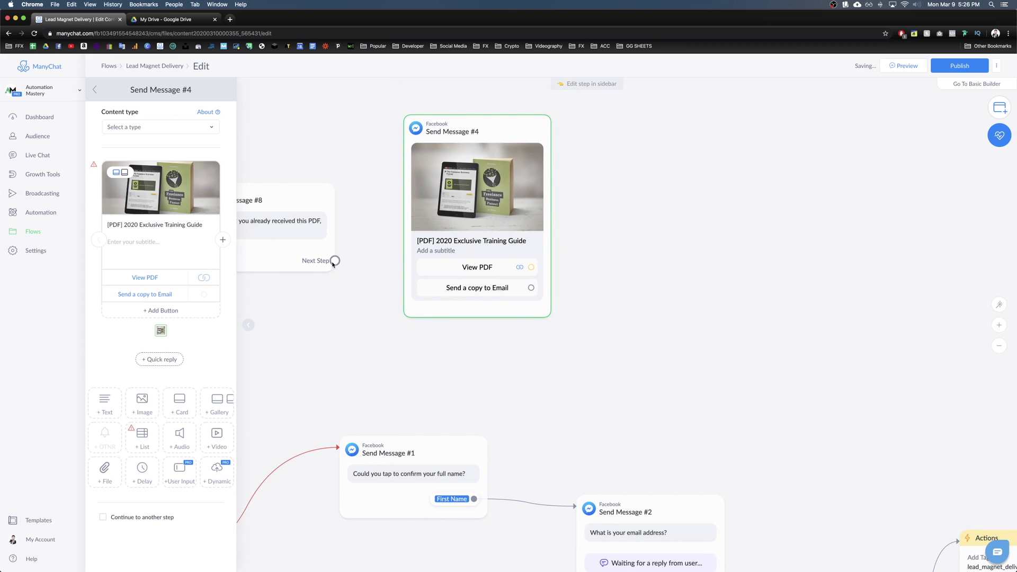
drag(333, 263, 424, 154)
drag(678, 223, 665, 215)
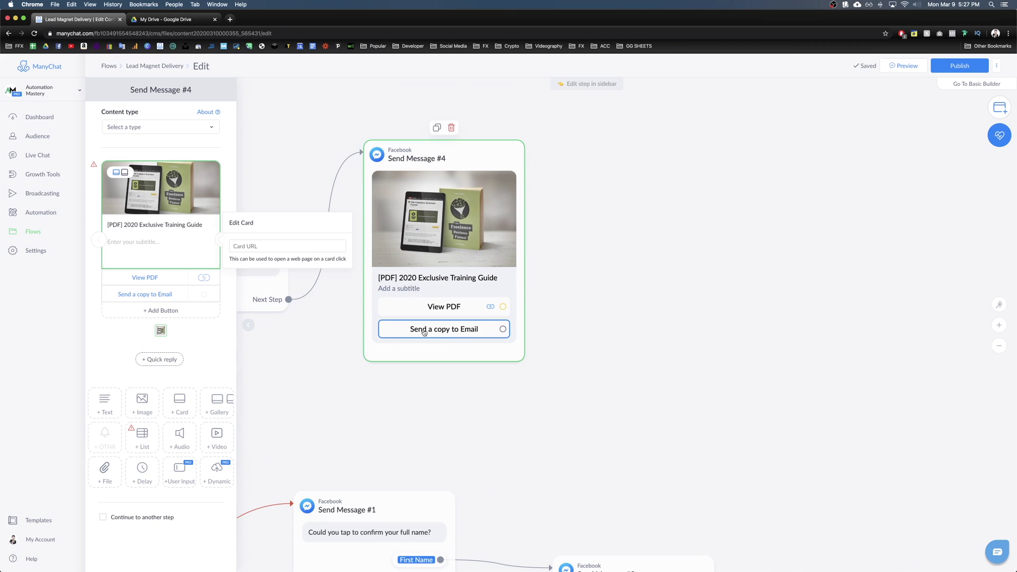
Step: Attach a new Condition step to the "Send a copy to Email" button of the duplicated PDF card message
drag(643, 336, 565, 320)
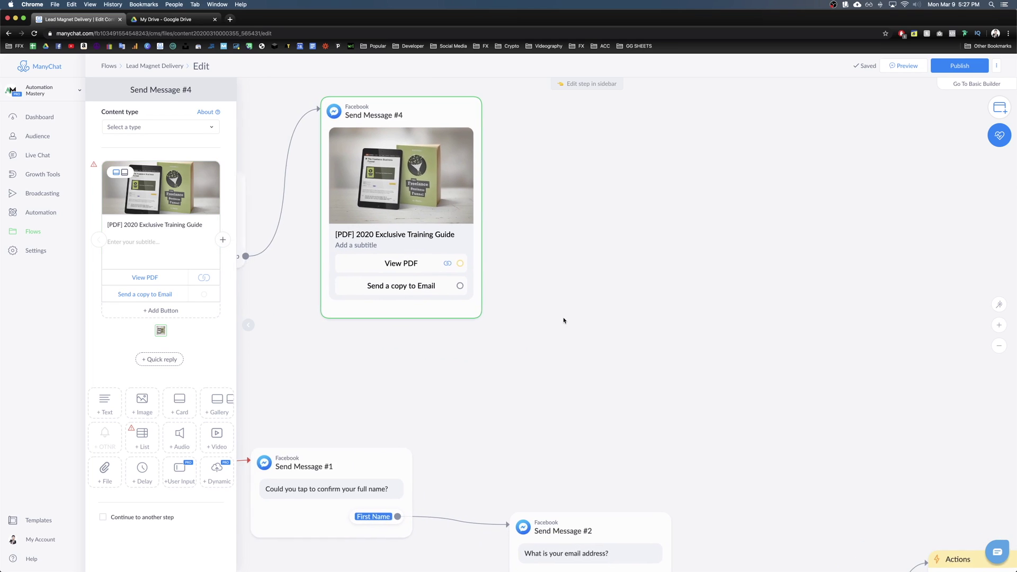
click(454, 286)
click(570, 246)
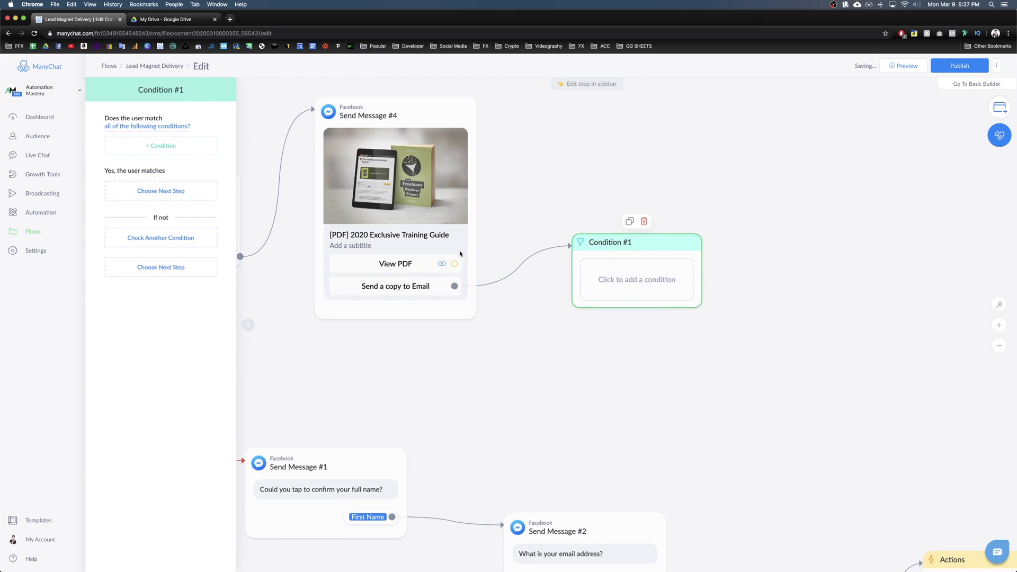
Step: Set the new condition to check that the subscriber is opted in for email
click(151, 149)
text(email)
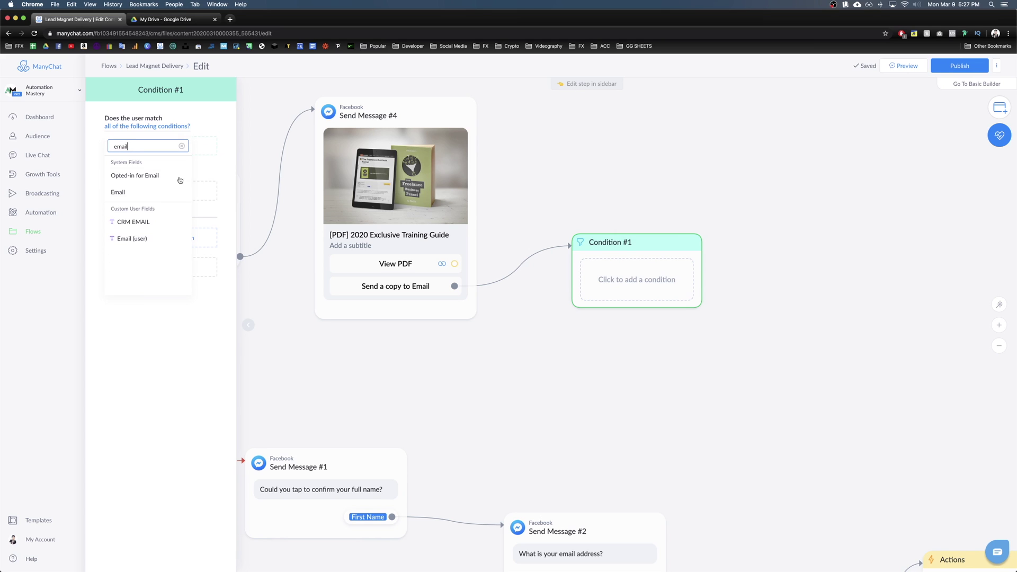
click(148, 177)
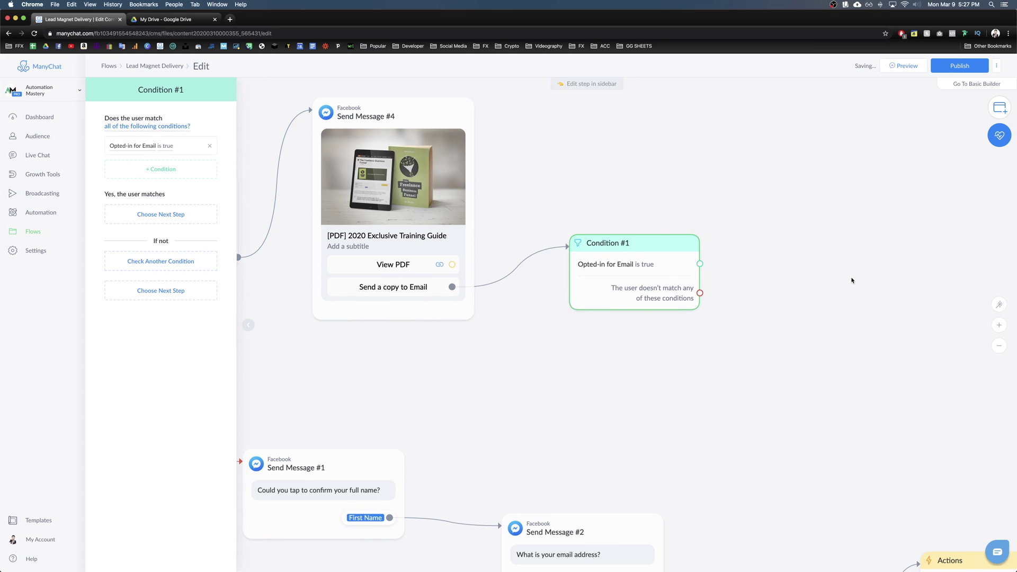
Step: Connect the email opt-in condition's non-matching outcome to the existing consent message that follows the original "Send a copy to Email" button
scroll(852, 280, down, 5)
drag(881, 288, 517, 275)
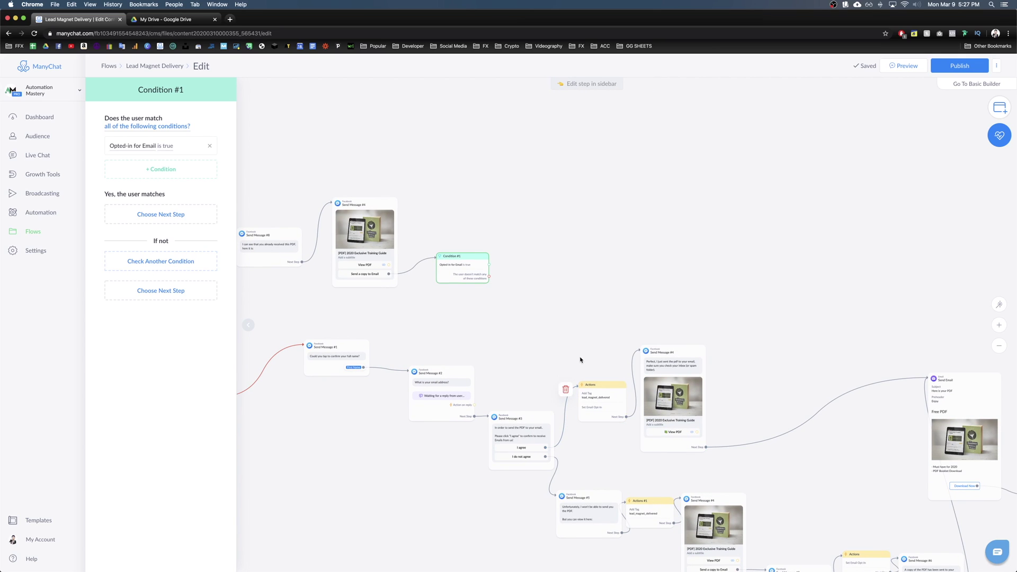
scroll(827, 336, up, 2)
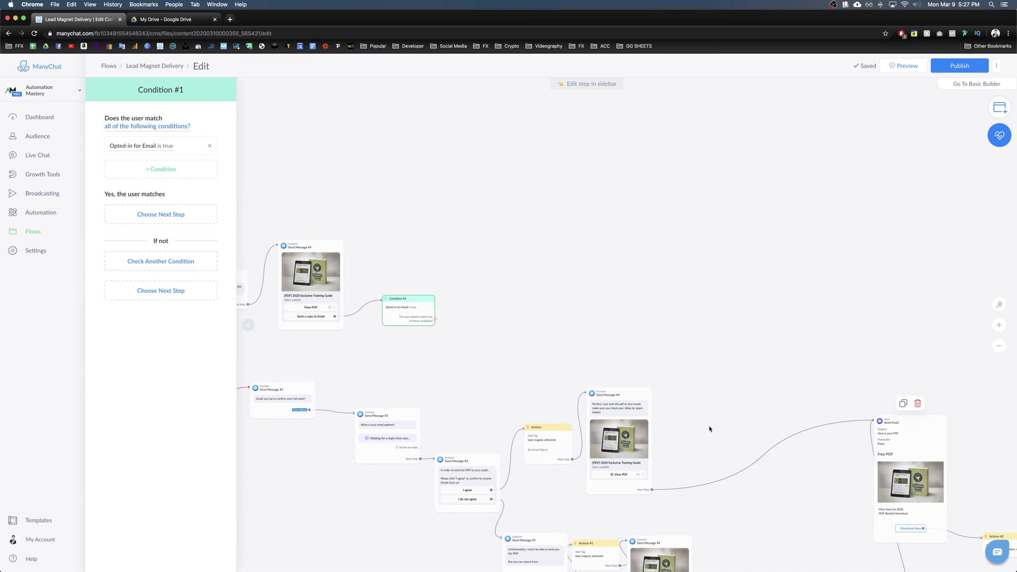
scroll(708, 427, down, 3)
click(532, 428)
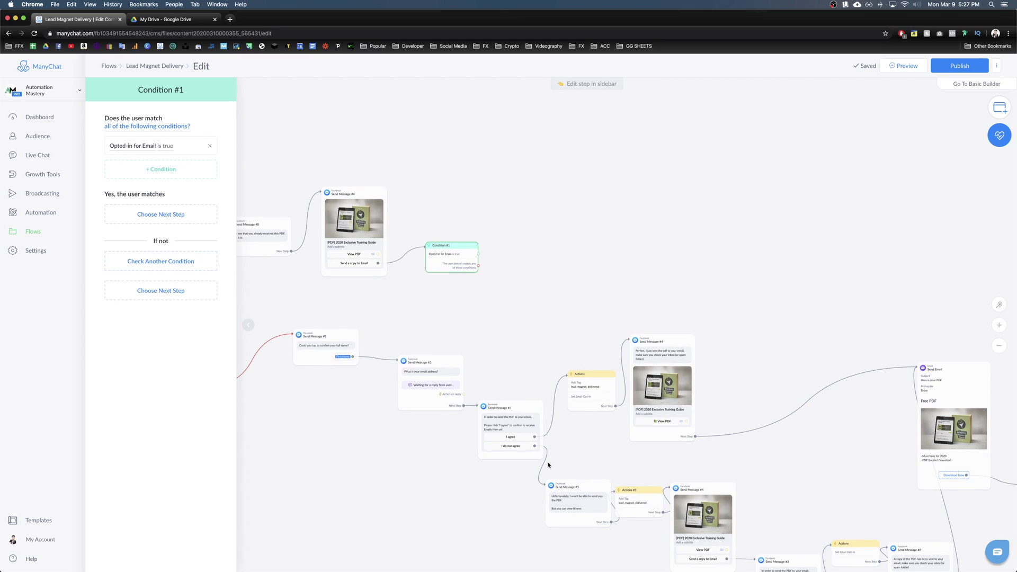
scroll(593, 163, down, 3)
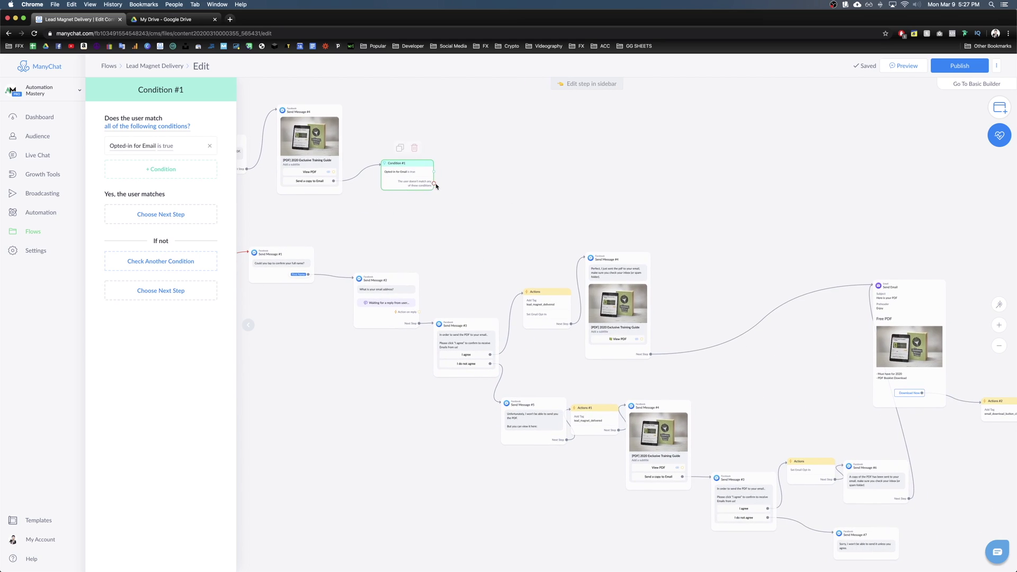
click(434, 184)
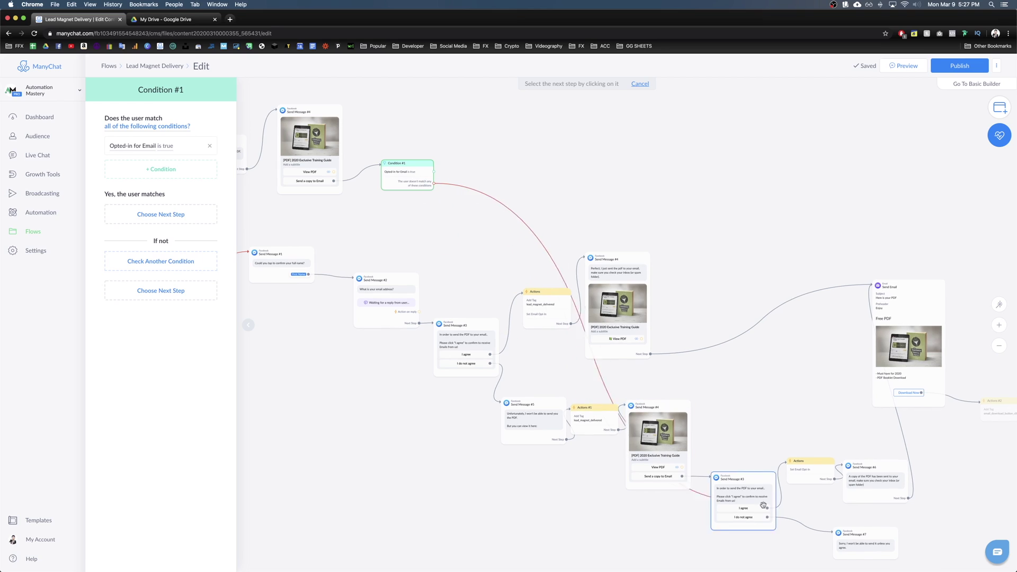
click(741, 522)
Step: Connect the email opt-in condition's matching outcome to the message "A copy of the PDF has been sent to your email"
drag(621, 525, 392, 342)
scroll(493, 305, up, 5)
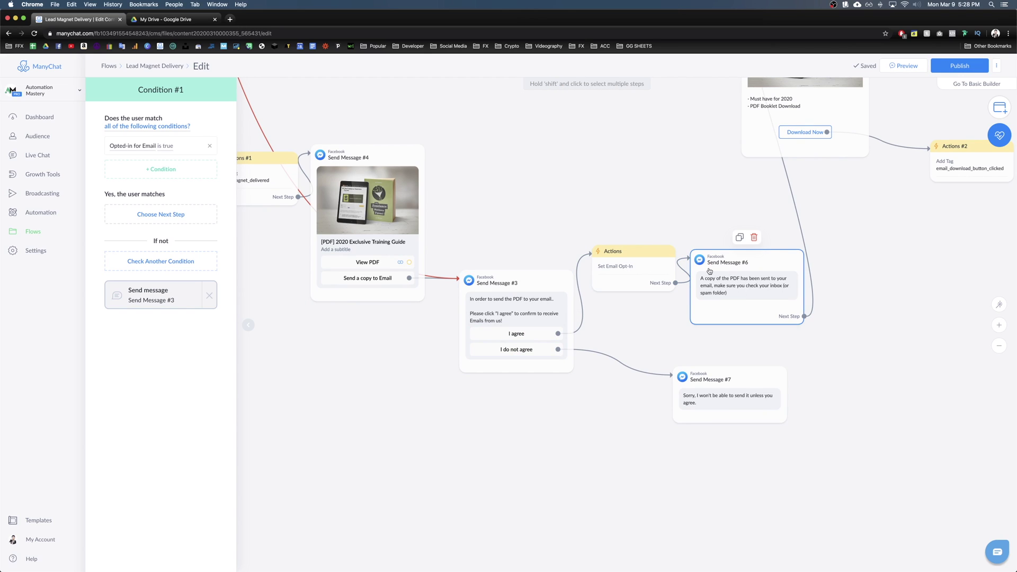
scroll(862, 250, down, 3)
drag(862, 250, 795, 397)
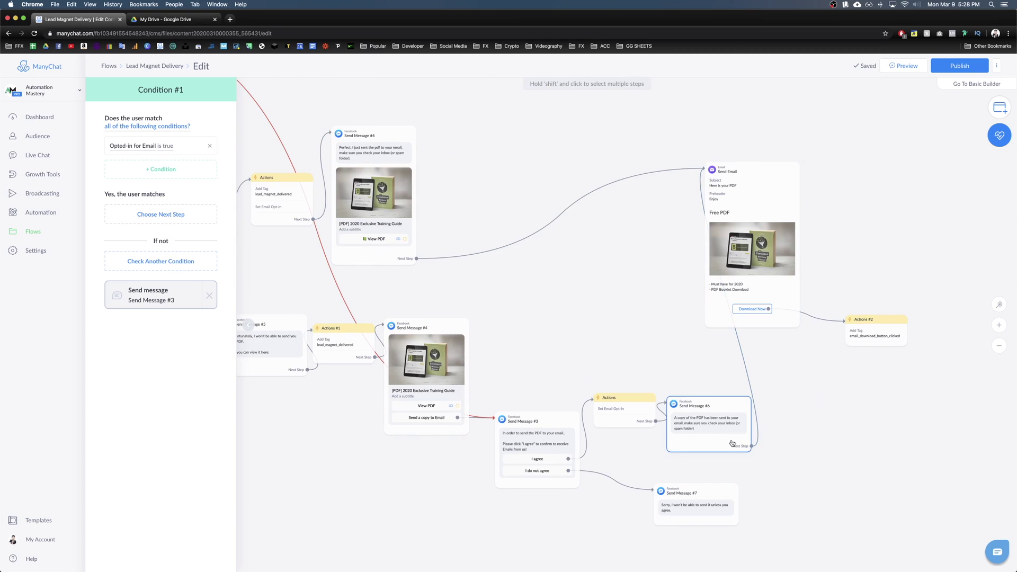
drag(575, 289, 736, 361)
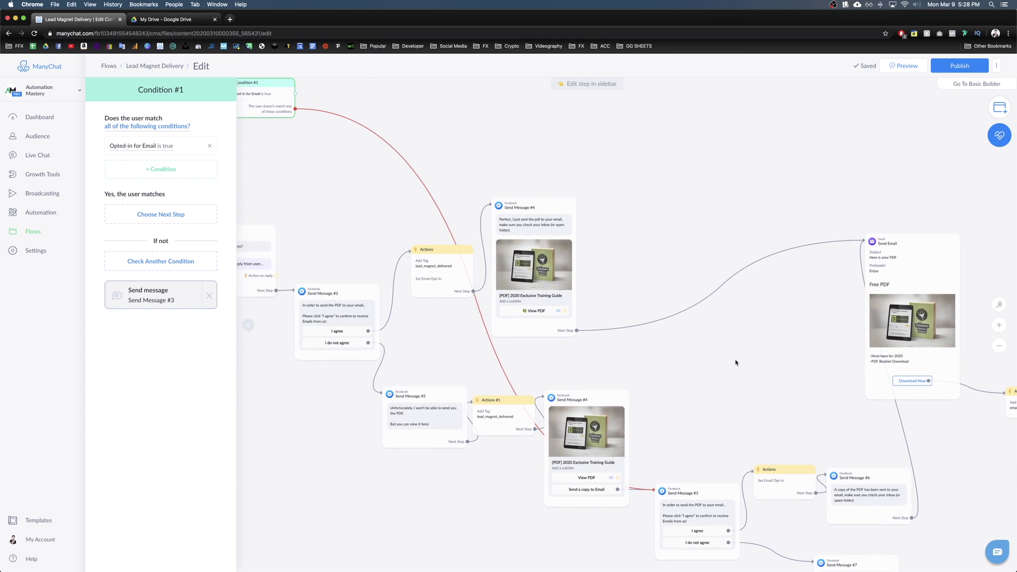
scroll(736, 361, down, 5)
drag(679, 216, 729, 297)
scroll(389, 302, up, 5)
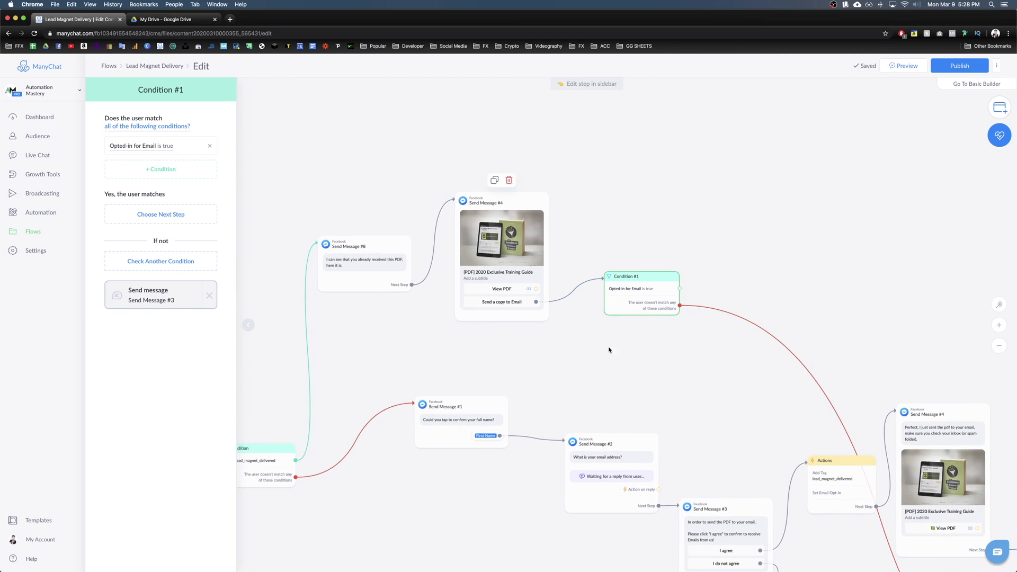
drag(609, 348, 380, 360)
scroll(385, 290, down, 3)
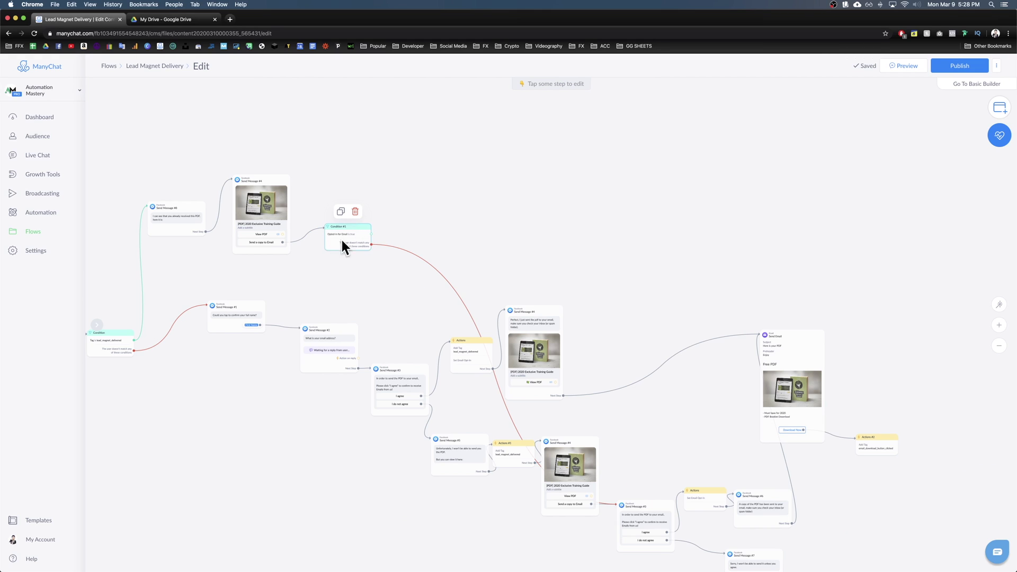
click(372, 234)
scroll(570, 168, up, 5)
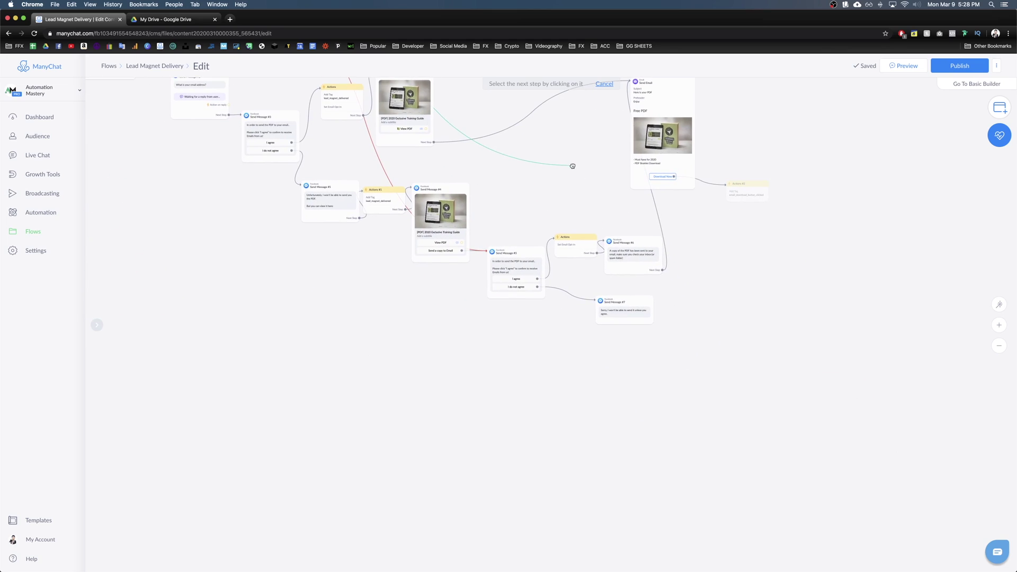
click(614, 297)
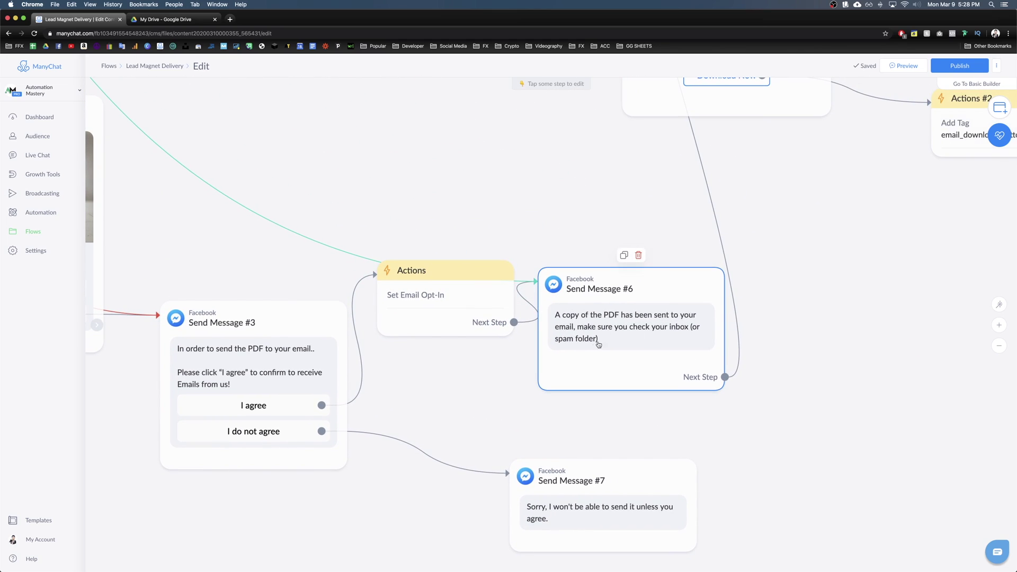
Step: Review the whole flow, from the opening message and both conditions through to the PDF email and its download tag action
scroll(647, 336, down, 6)
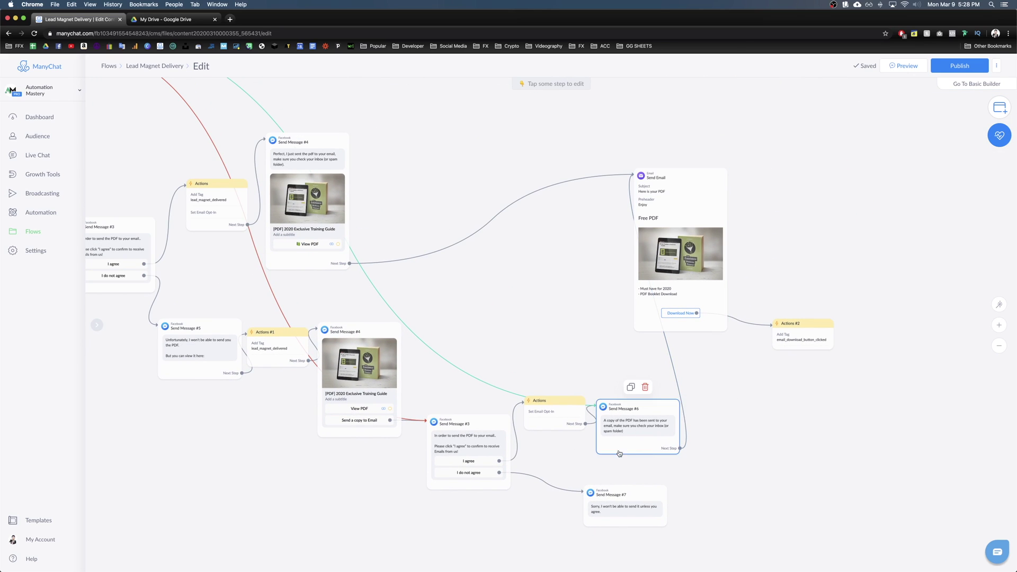
drag(806, 400, 801, 472)
scroll(602, 317, up, 3)
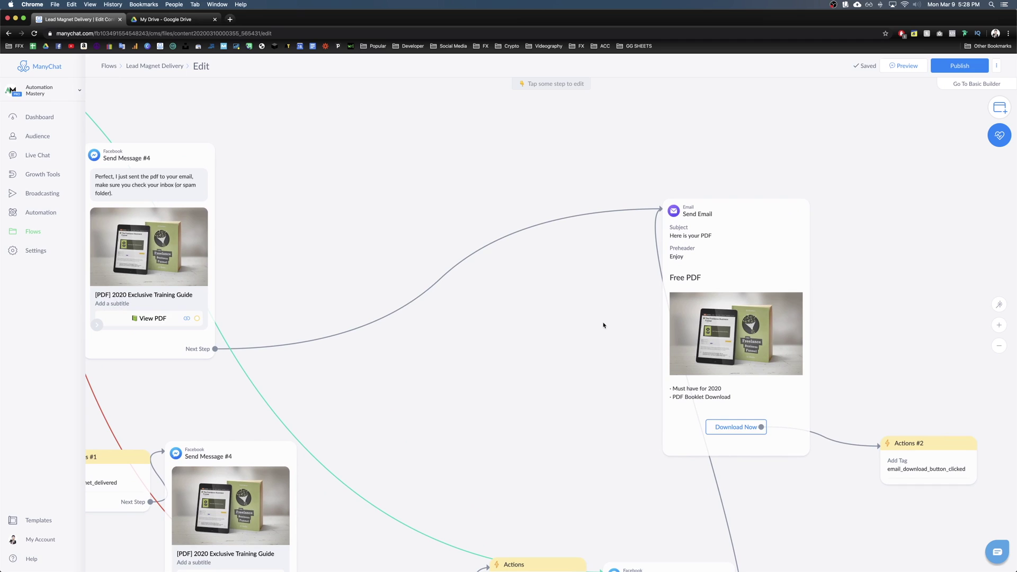
scroll(589, 347, down, 10)
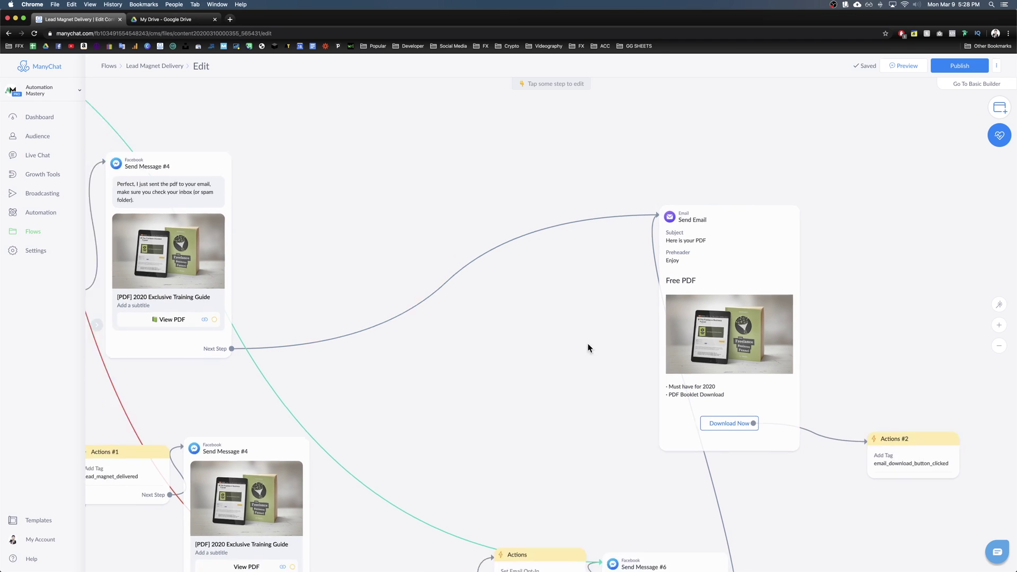
drag(522, 264, 620, 248)
scroll(470, 296, up, 2)
scroll(470, 295, up, 3)
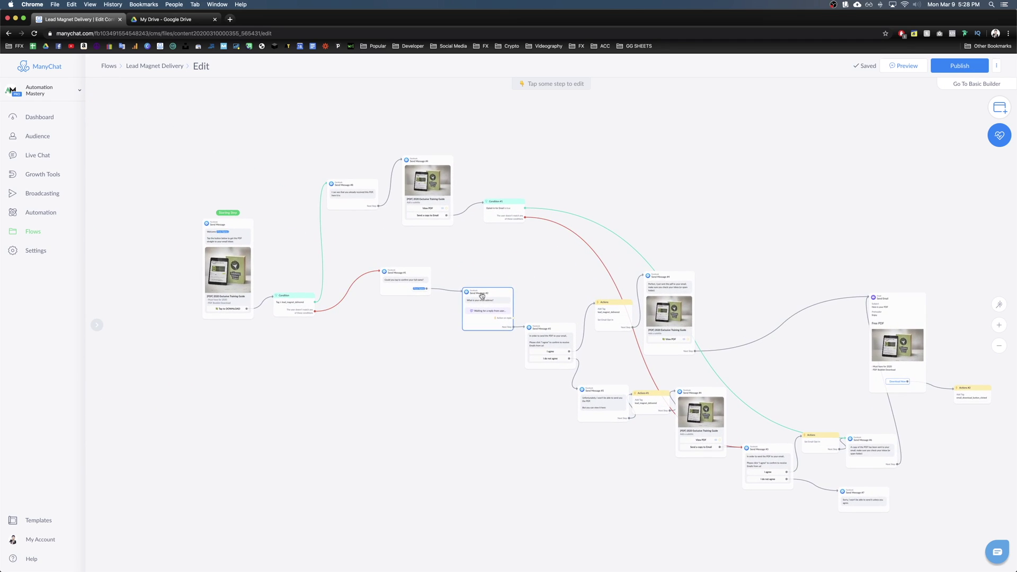
scroll(646, 214, right, 3)
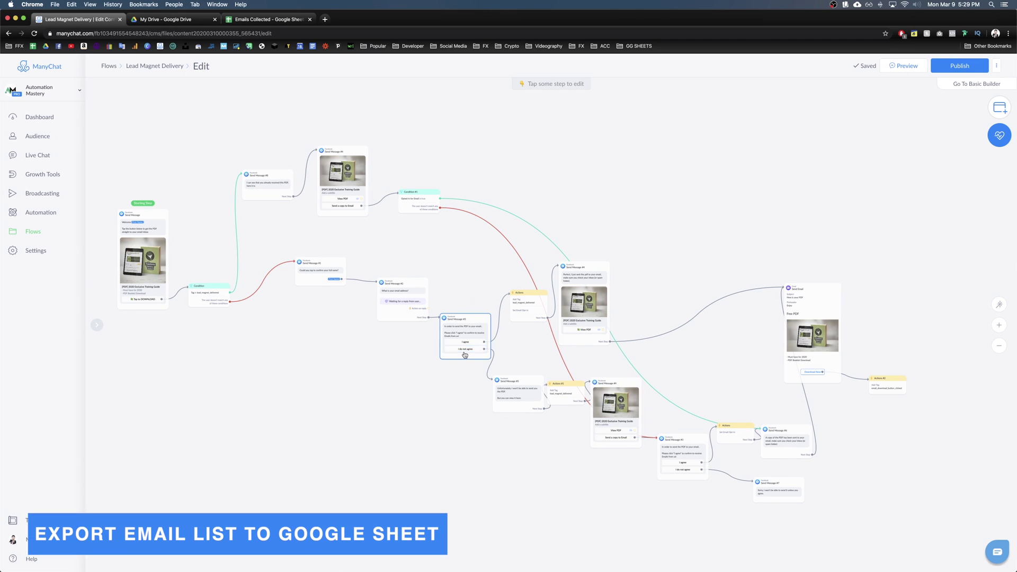
scroll(461, 384, up, 3)
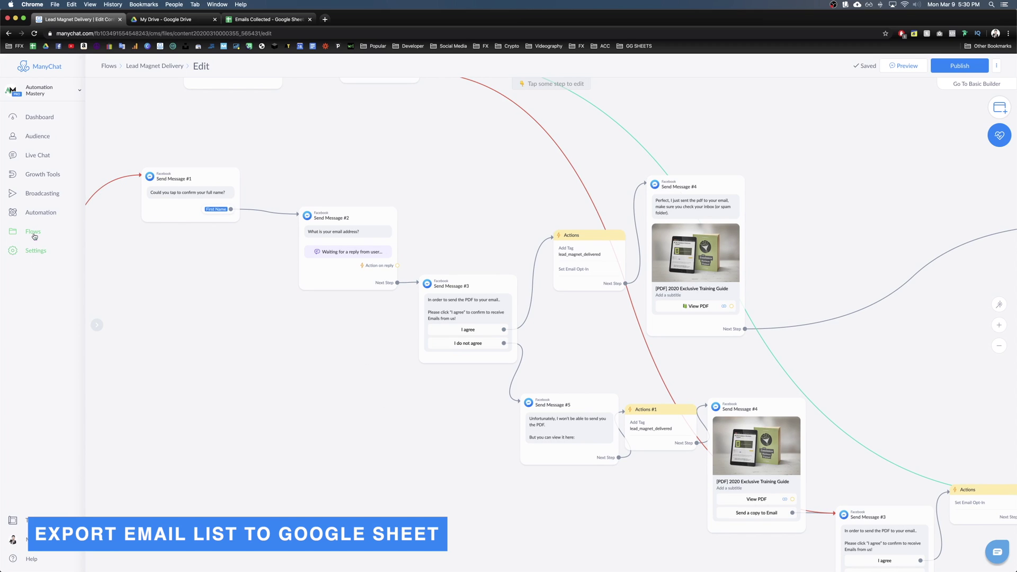
Step: Open the automation Rules page in a separate tab, view it, and return to the flow
super+click(40, 212)
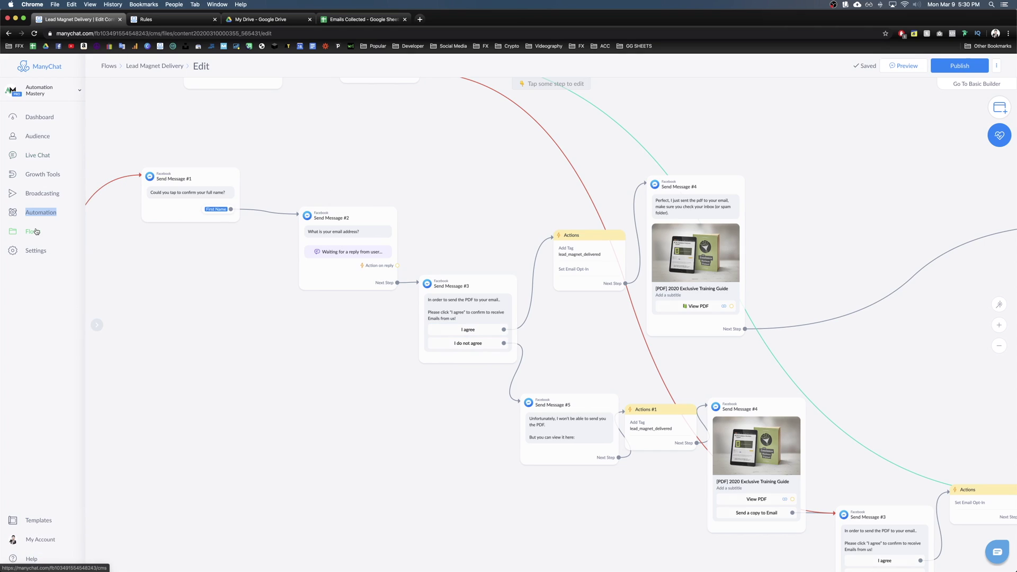
key(ctrl+Tab)
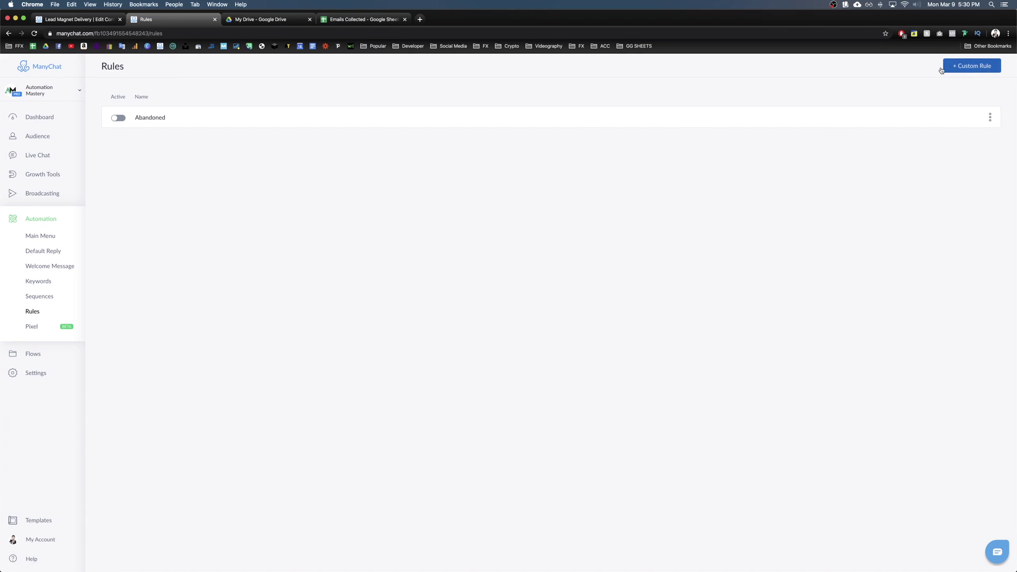
key(ctrl+shift+Tab)
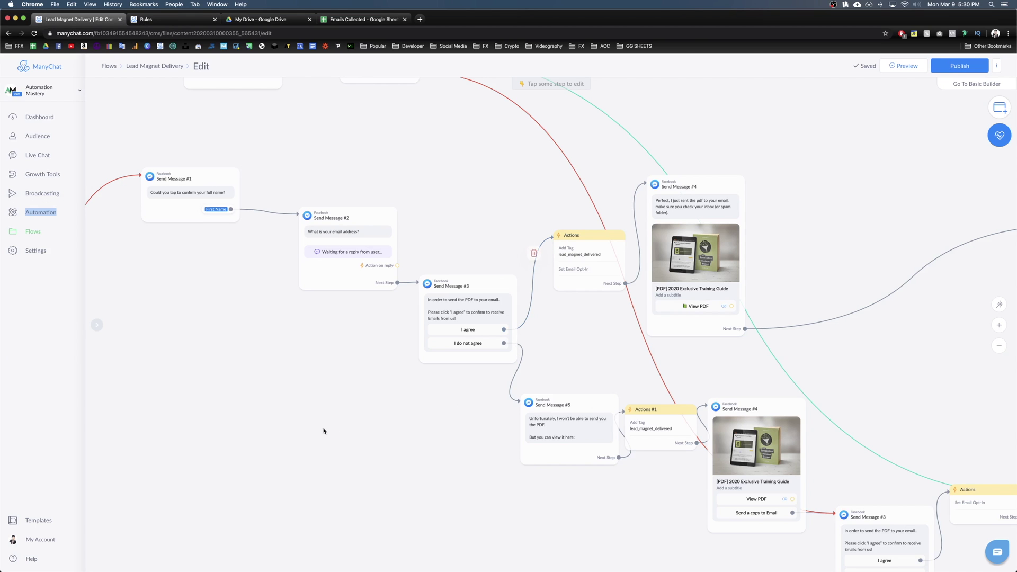
Step: Compare the flow with the column headings of the Emails Collected Google Sheet
scroll(364, 387, down, 5)
click(413, 365)
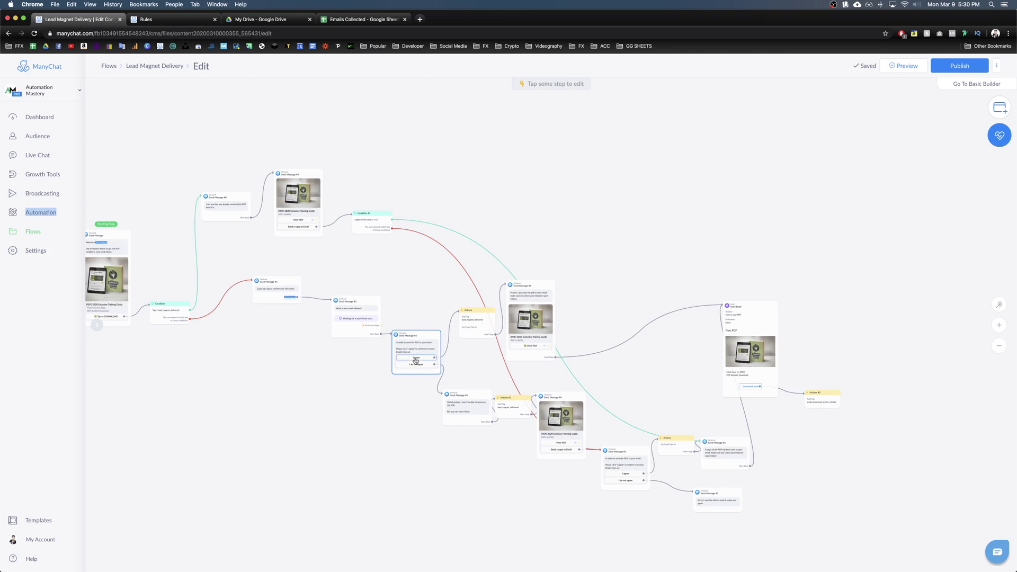
key(ctrl+shift+Tab)
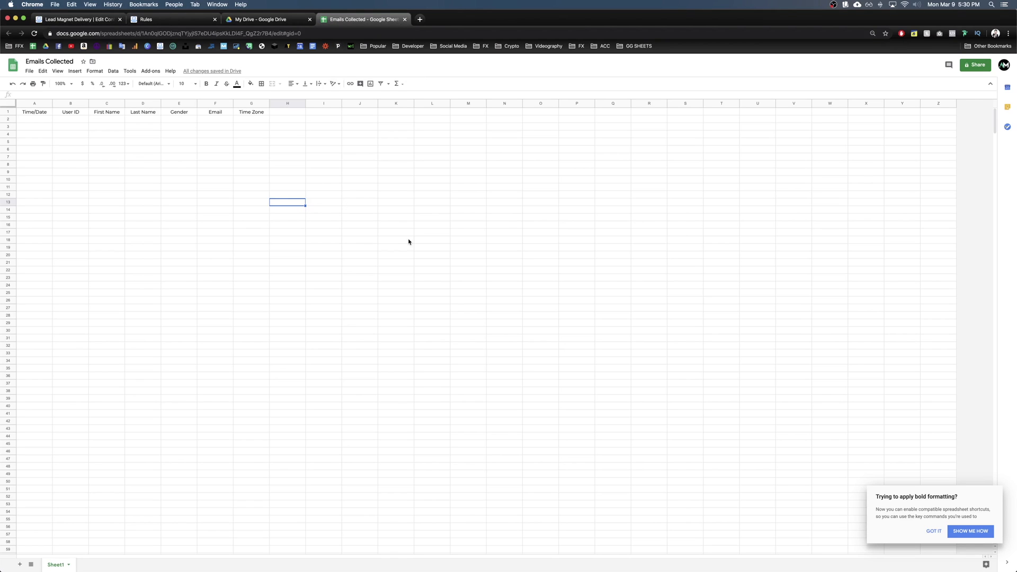
key(ctrl+Tab)
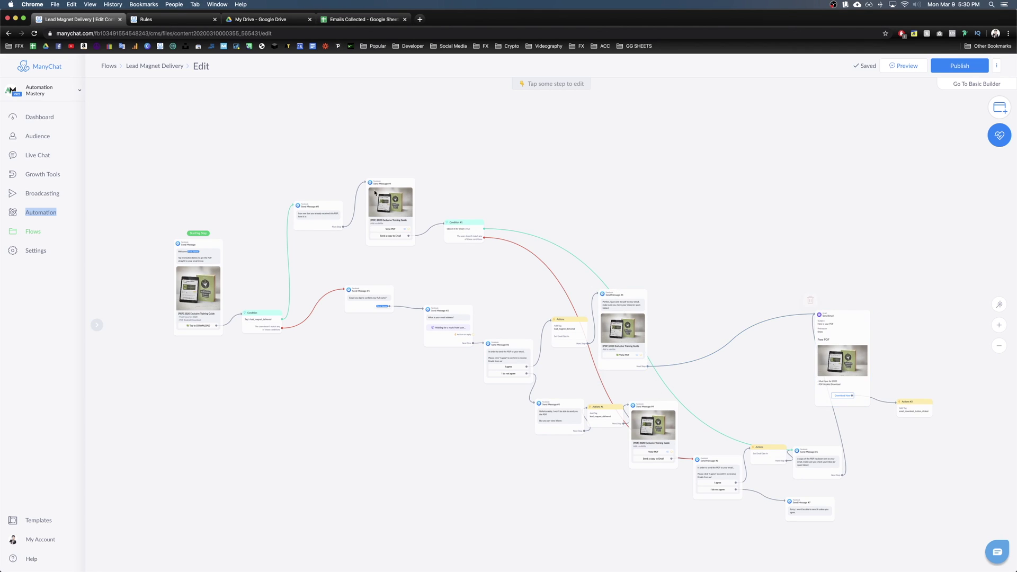
key(ctrl+shift+Tab)
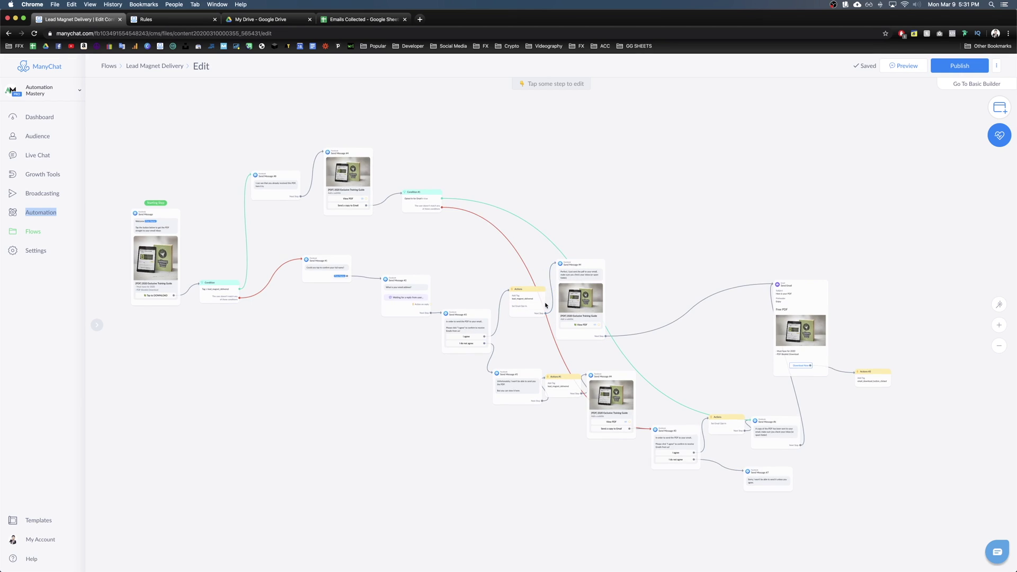
Step: Open the Actions step that follows the first "I agree" button and find Google Sheets Actions among the available actions
scroll(541, 305, up, 10)
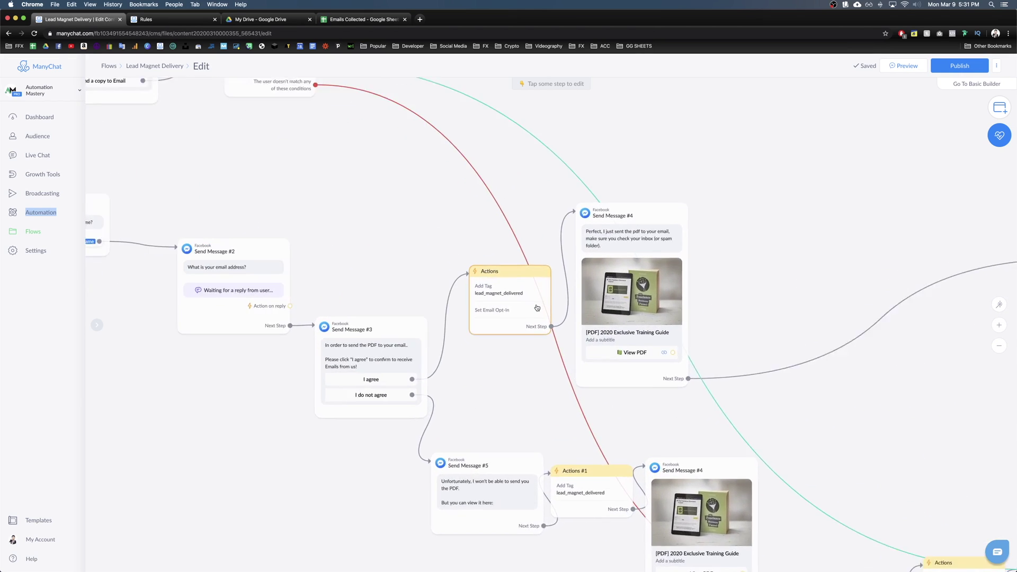
drag(458, 392, 445, 311)
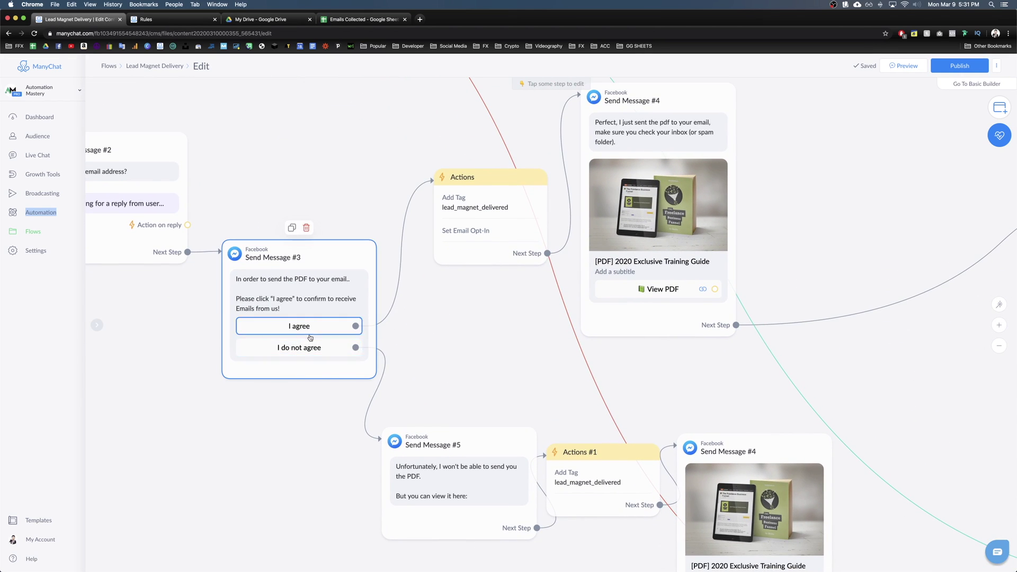
click(482, 229)
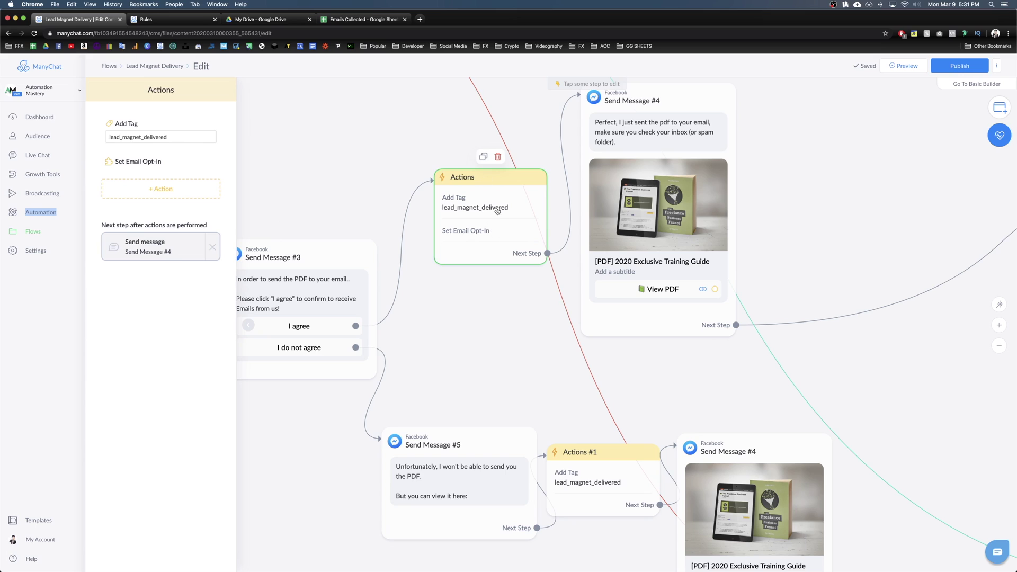
click(192, 196)
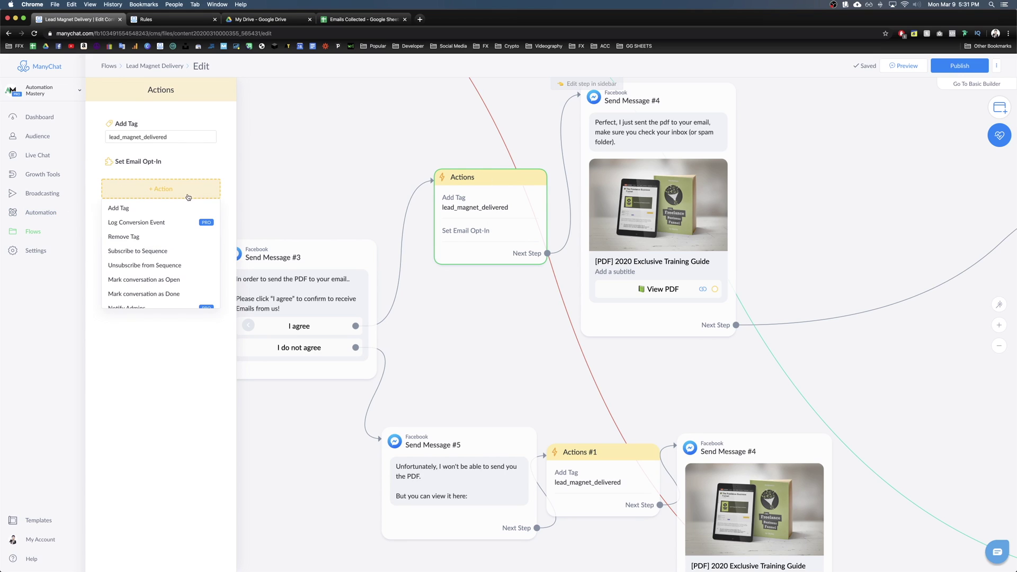
scroll(151, 238, down, 10)
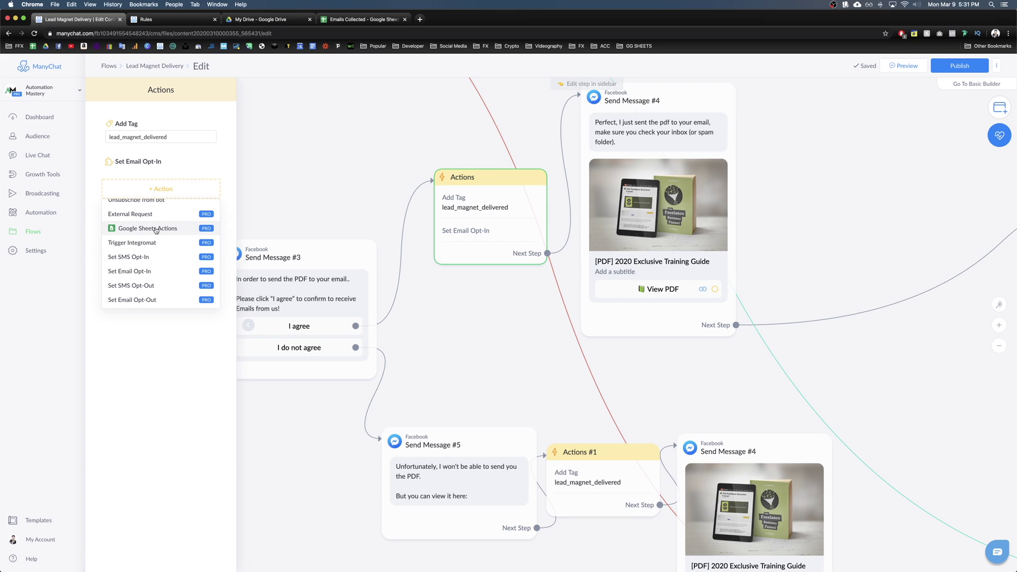
Step: Open the bot settings in a separate tab and check the Google Sheets integration
right_click(34, 250)
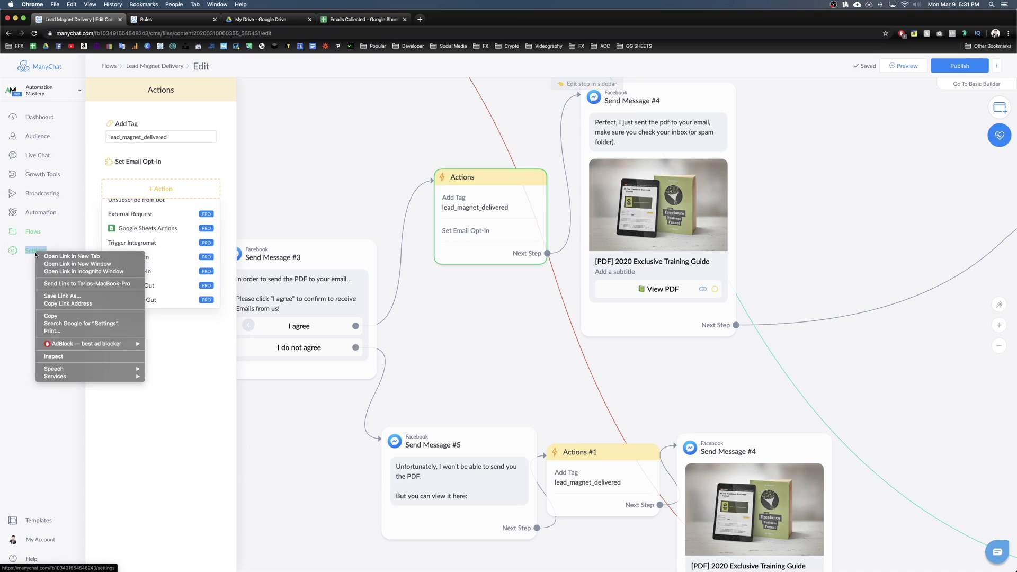
click(42, 254)
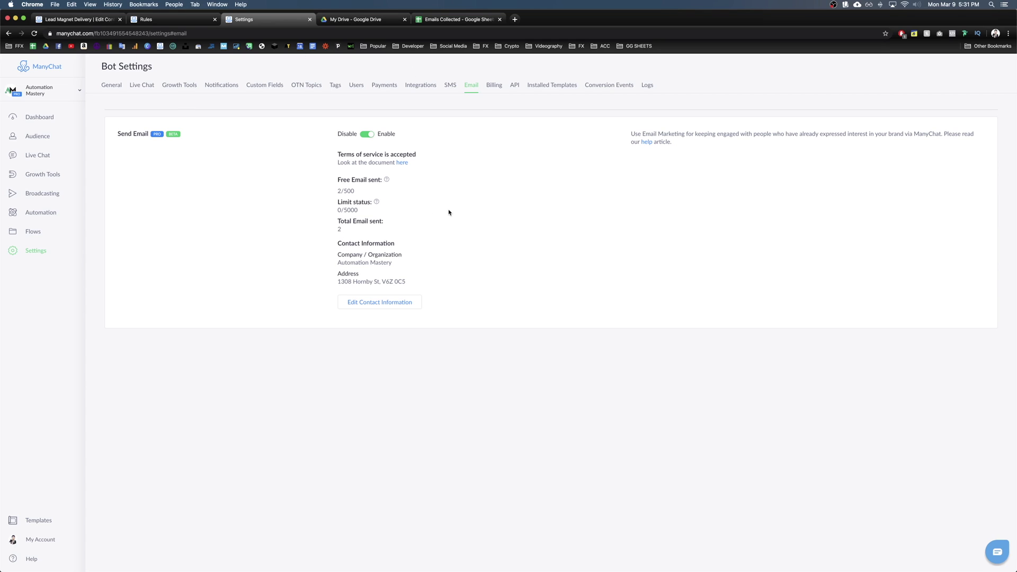
click(420, 86)
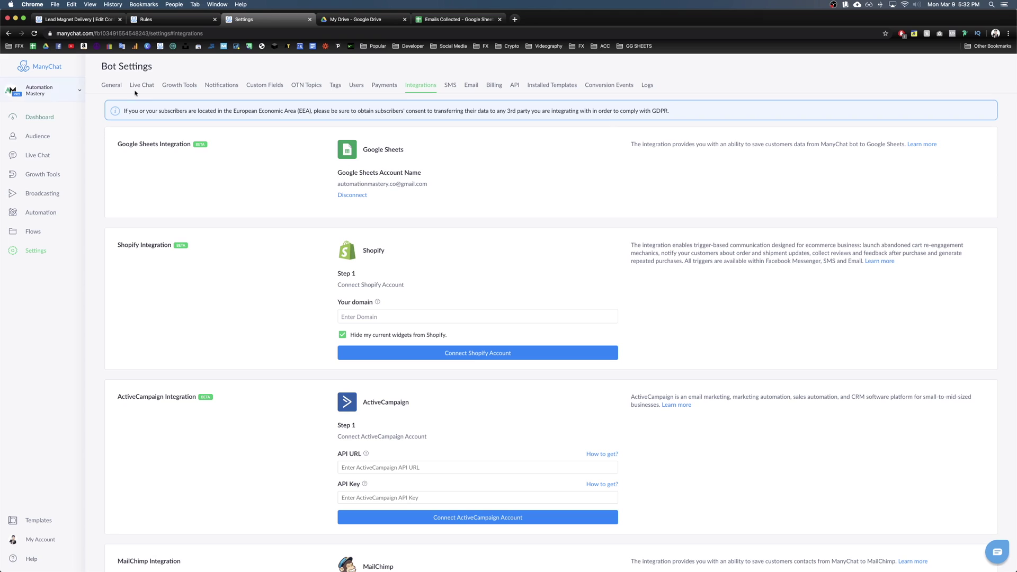
Step: Review the column headings from Time/Date to Time Zone in the Emails Collected Google Sheet
key(super+1)
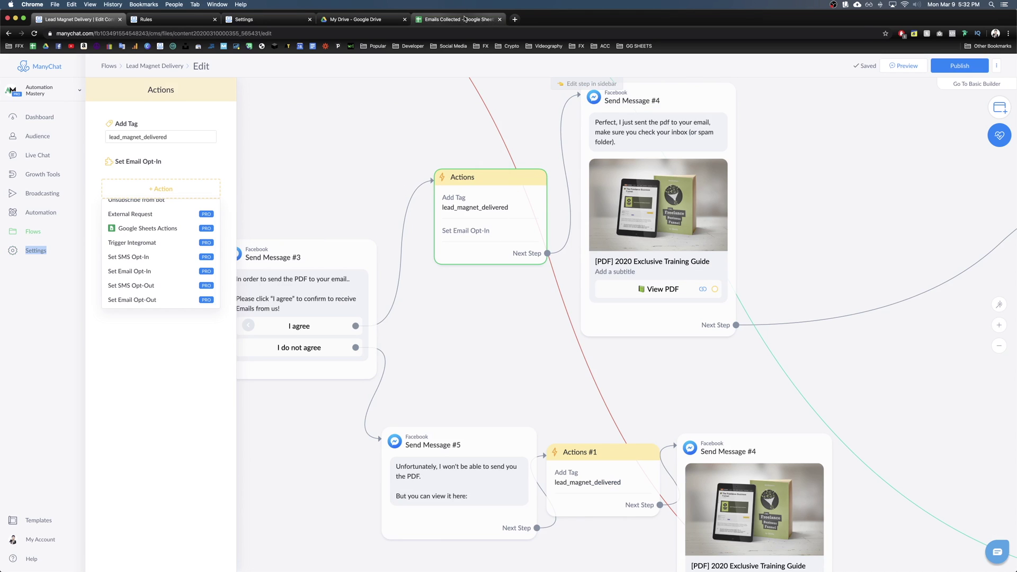
click(461, 19)
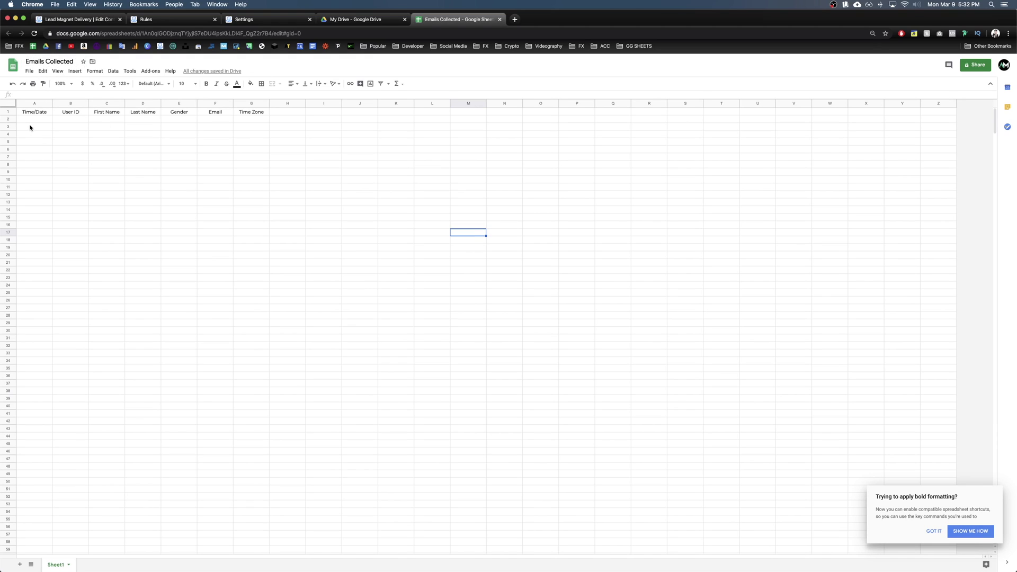
click(68, 114)
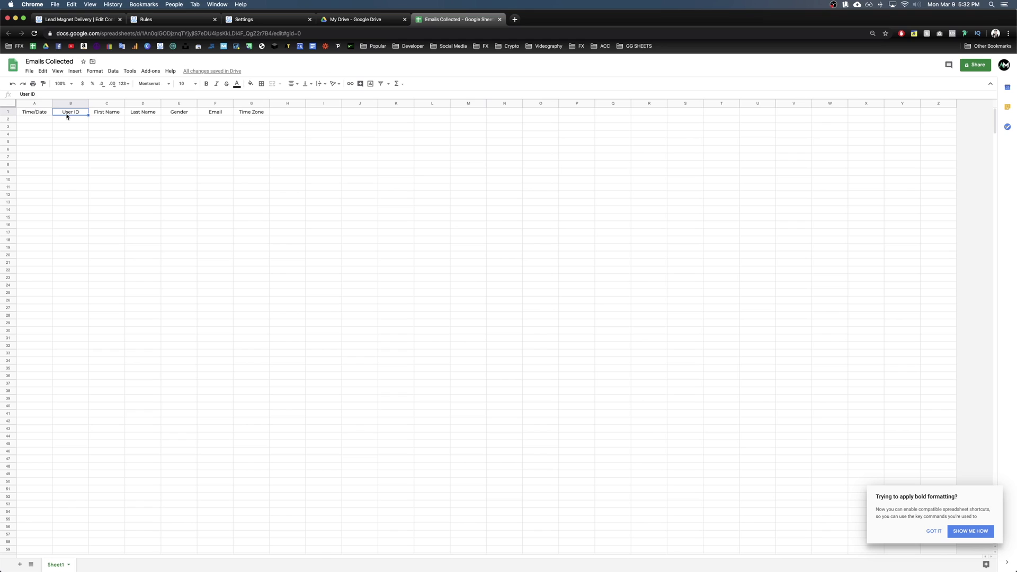
click(107, 113)
click(143, 112)
click(180, 114)
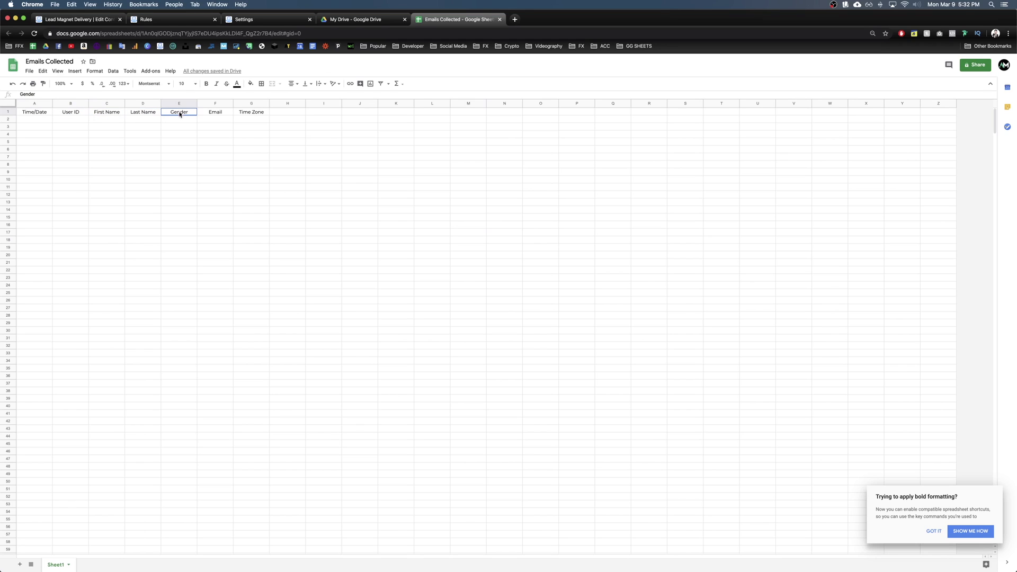
click(207, 114)
click(260, 114)
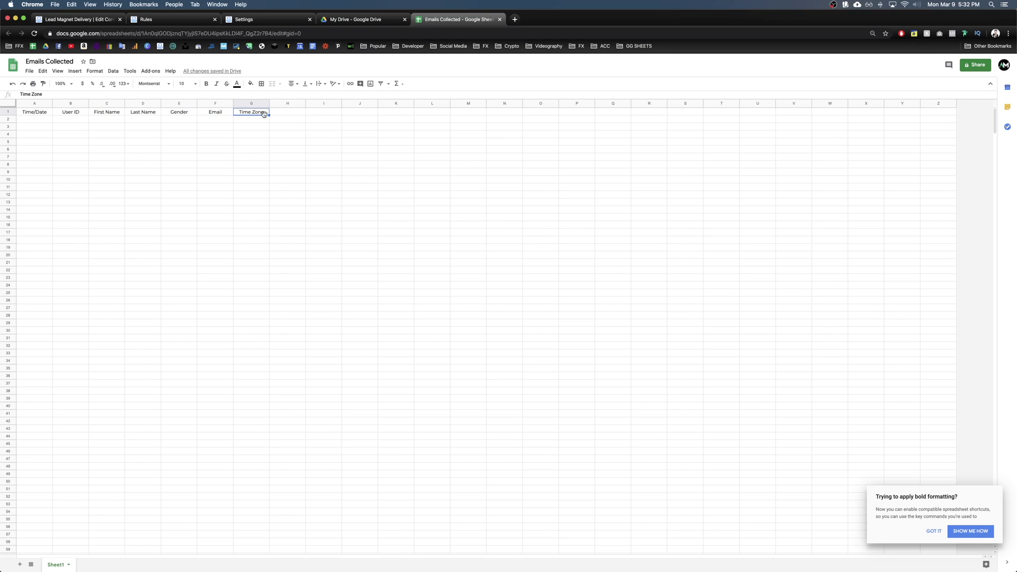
Step: Return to the flow and add a Google Sheets Insert Row action to the Actions step after the first "I agree" button
click(74, 19)
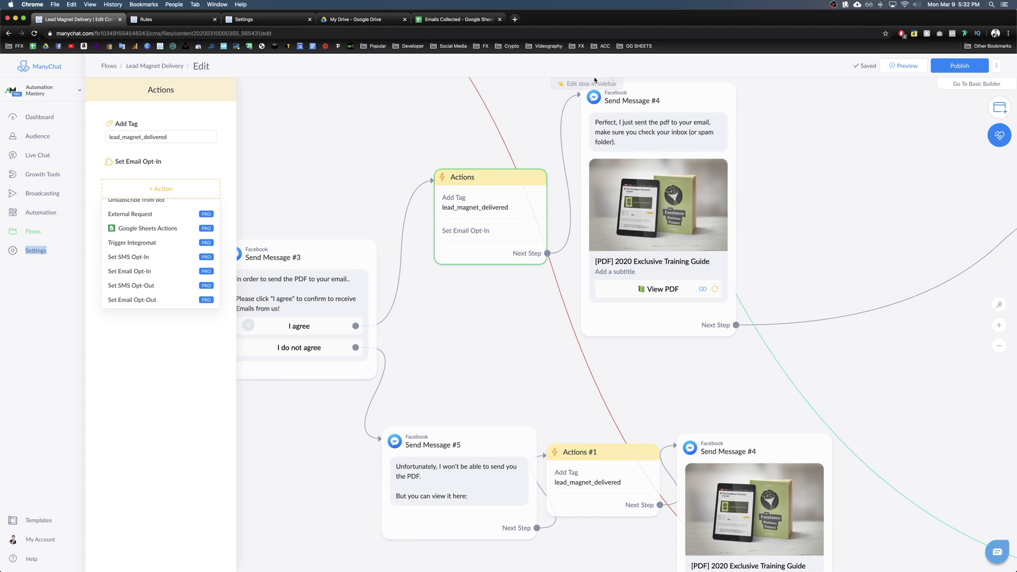
scroll(169, 227, up, 5)
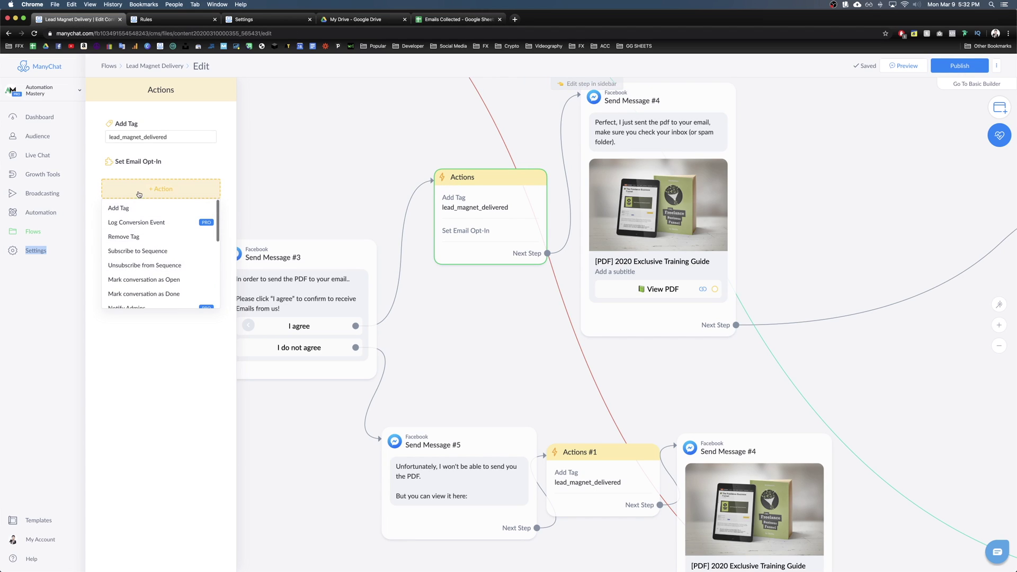
scroll(133, 233, down, 10)
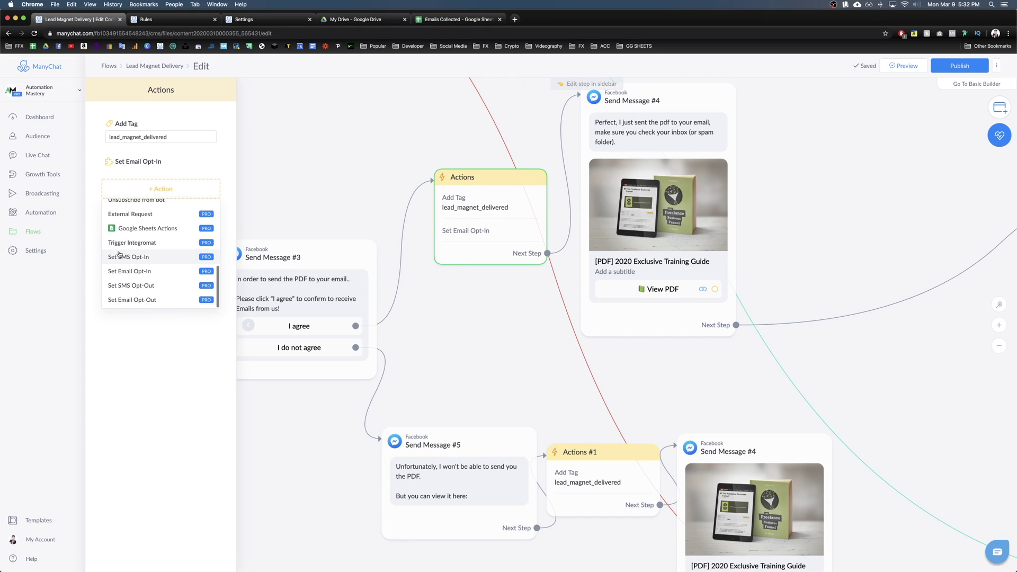
click(134, 229)
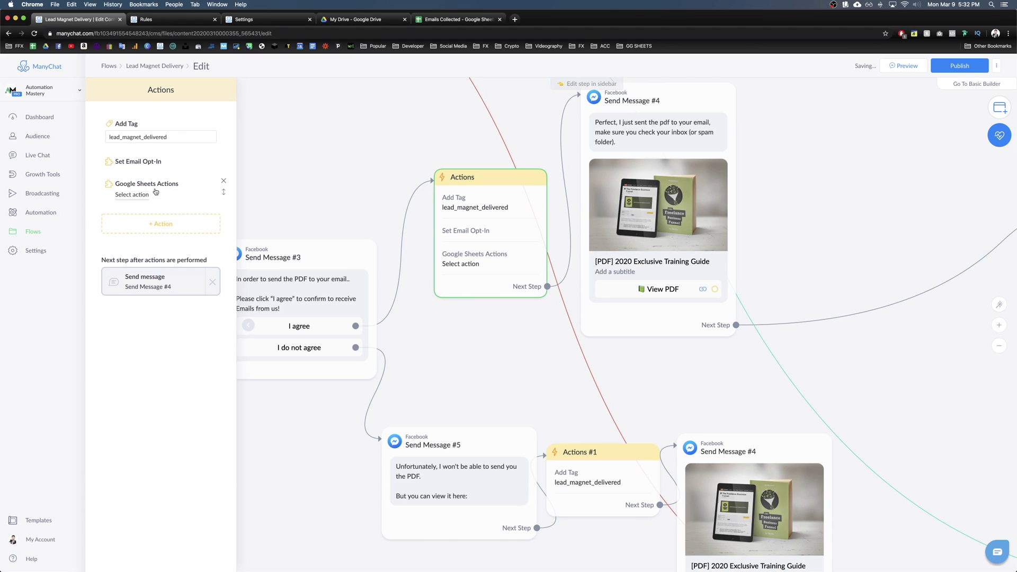
click(159, 192)
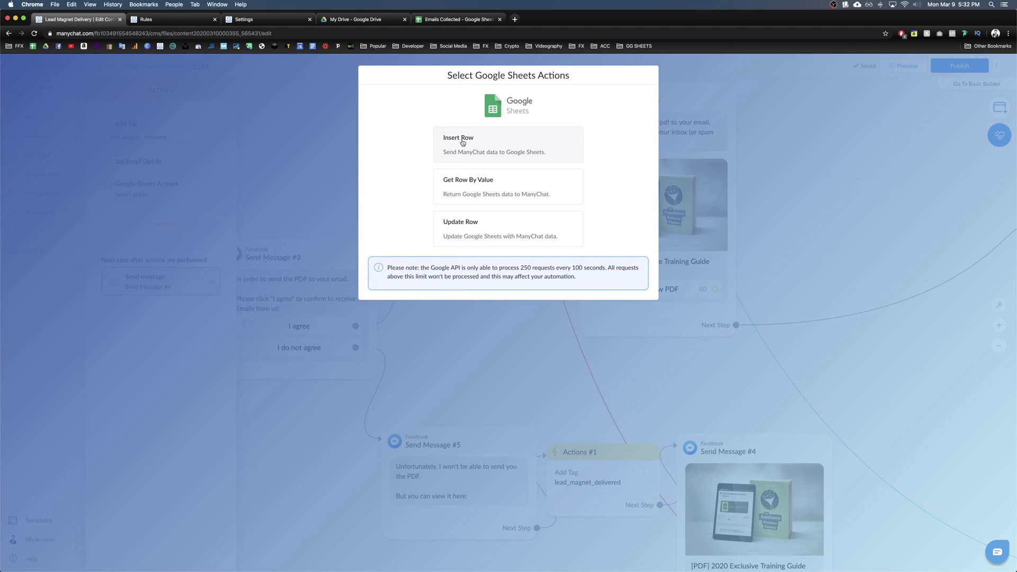
click(466, 142)
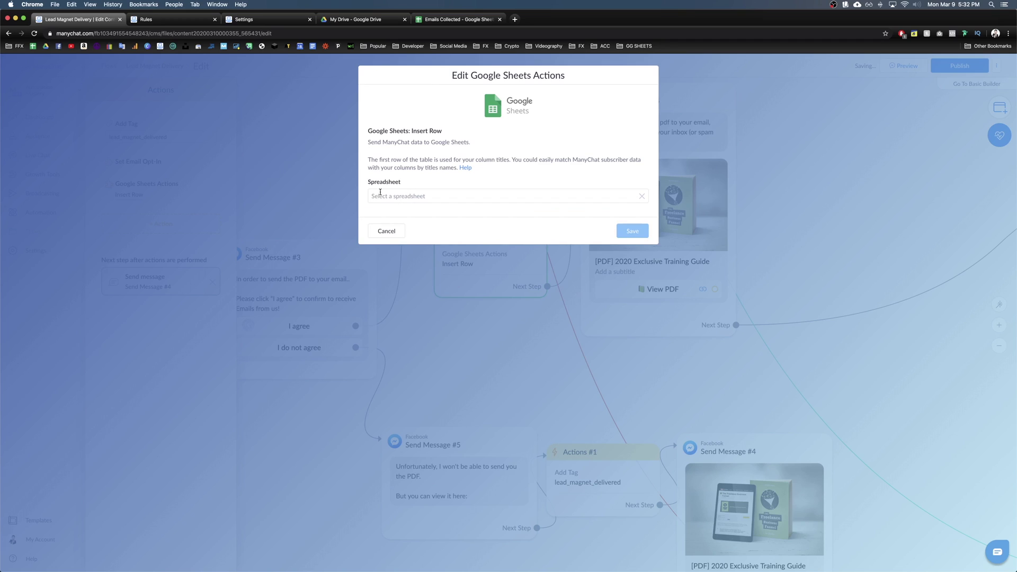
Step: Set the Insert Row action's spreadsheet to Emails Collected and its worksheet to Sheet1
click(386, 200)
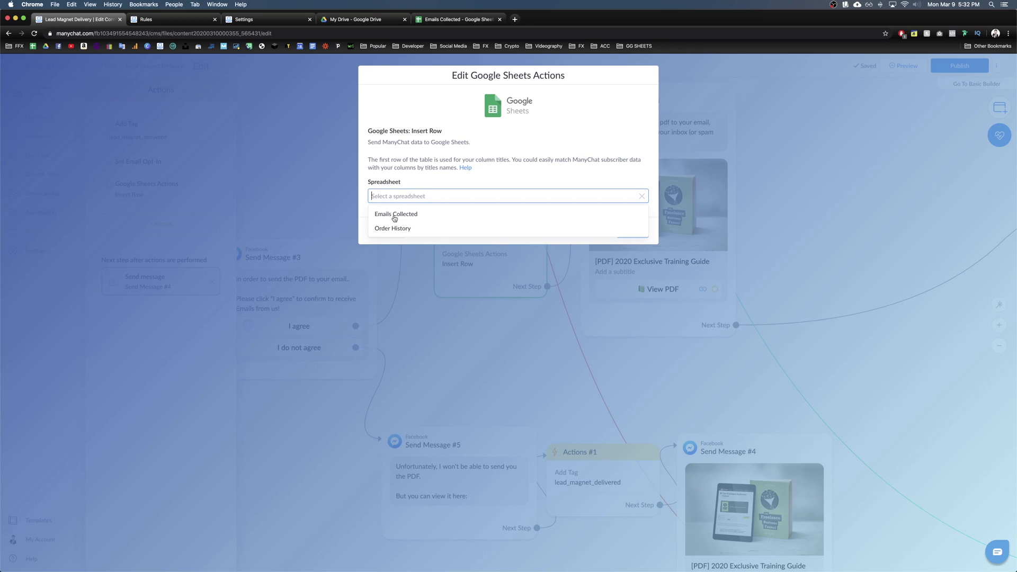
click(390, 215)
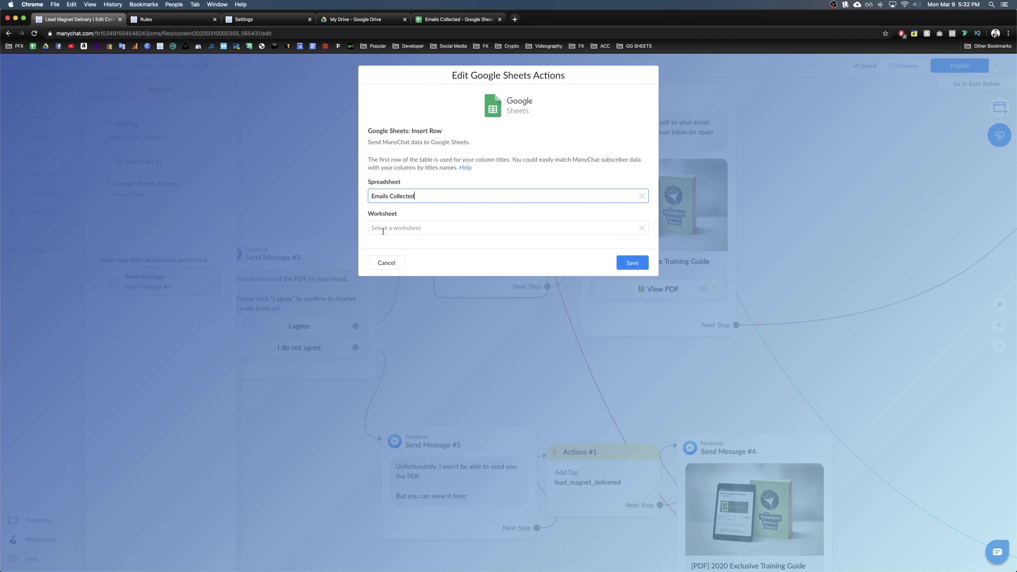
click(457, 19)
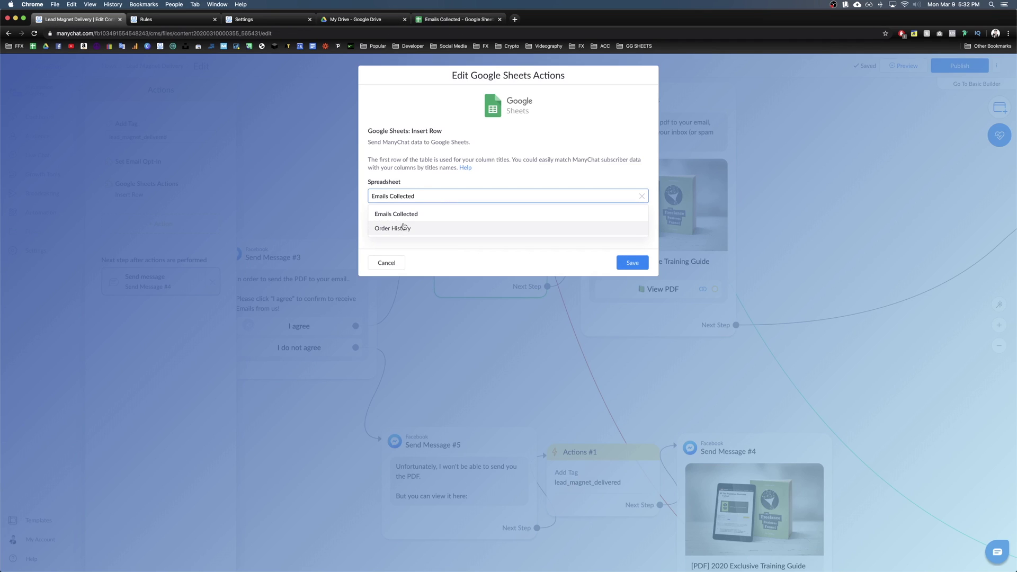
click(441, 177)
click(392, 229)
click(389, 246)
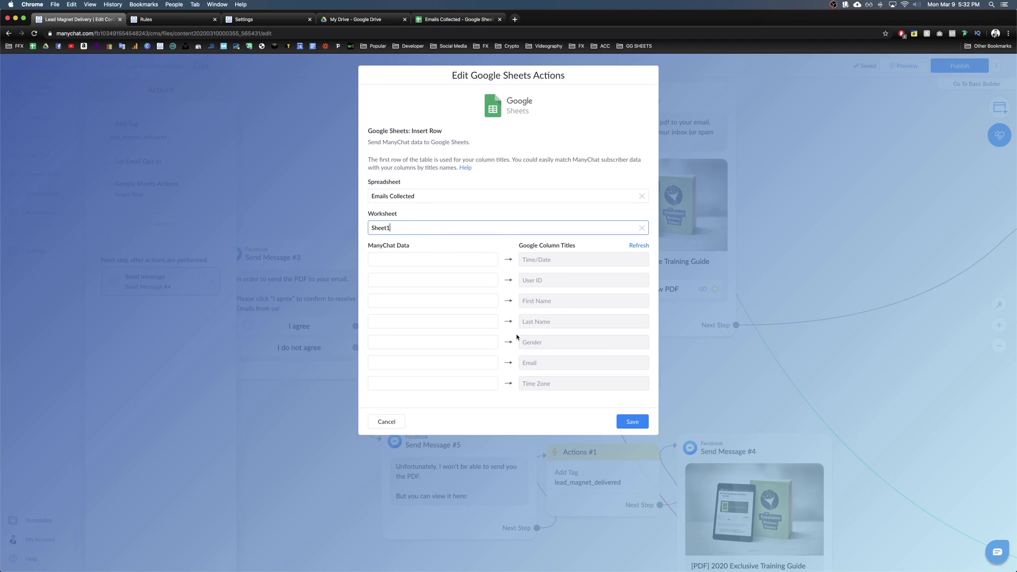
click(458, 243)
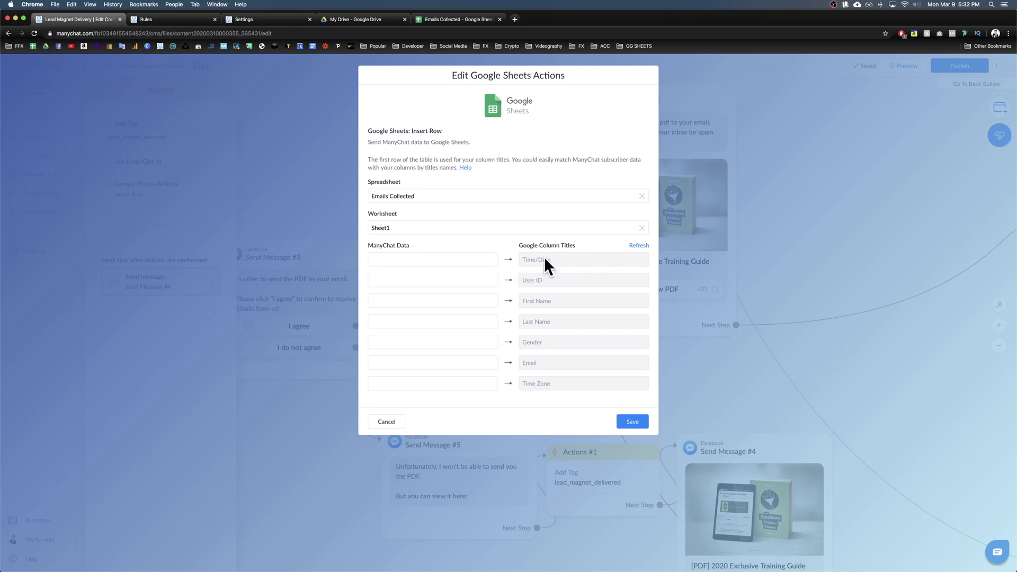
Step: Map Last Interaction to the Time/Date column, User Id to User ID, and First Name to First Name
click(448, 259)
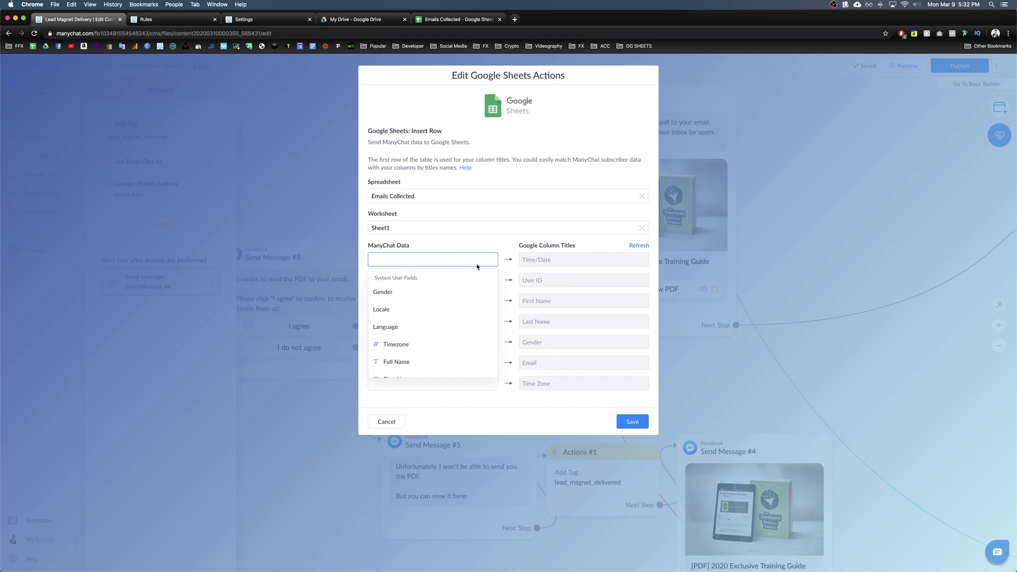
text(last)
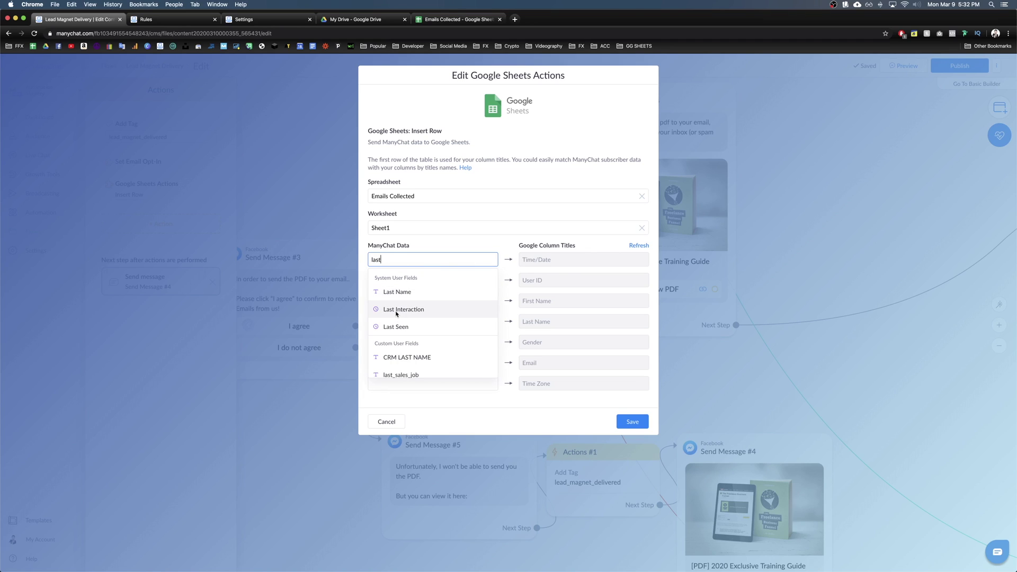
click(401, 310)
click(466, 285)
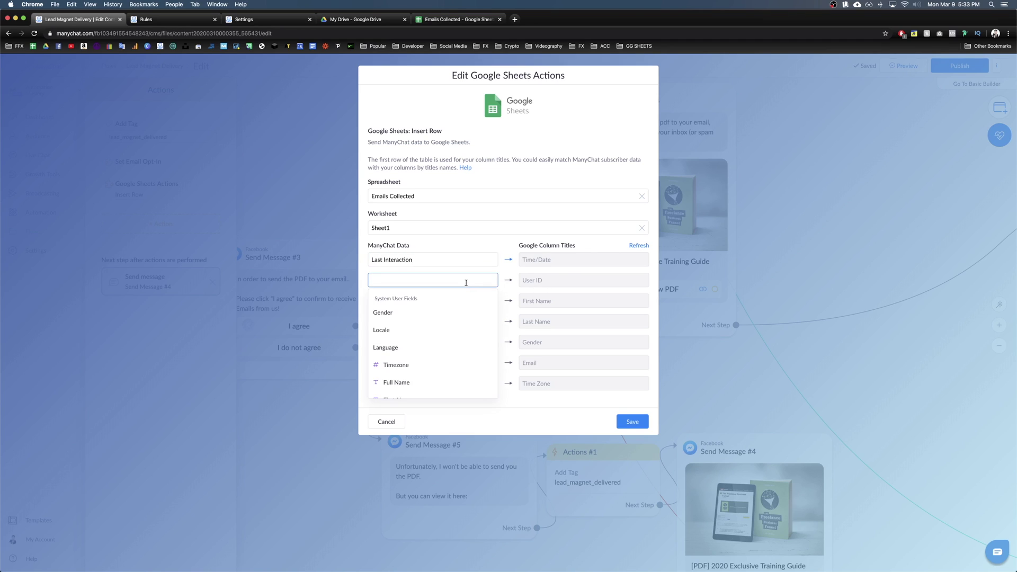
text(US)
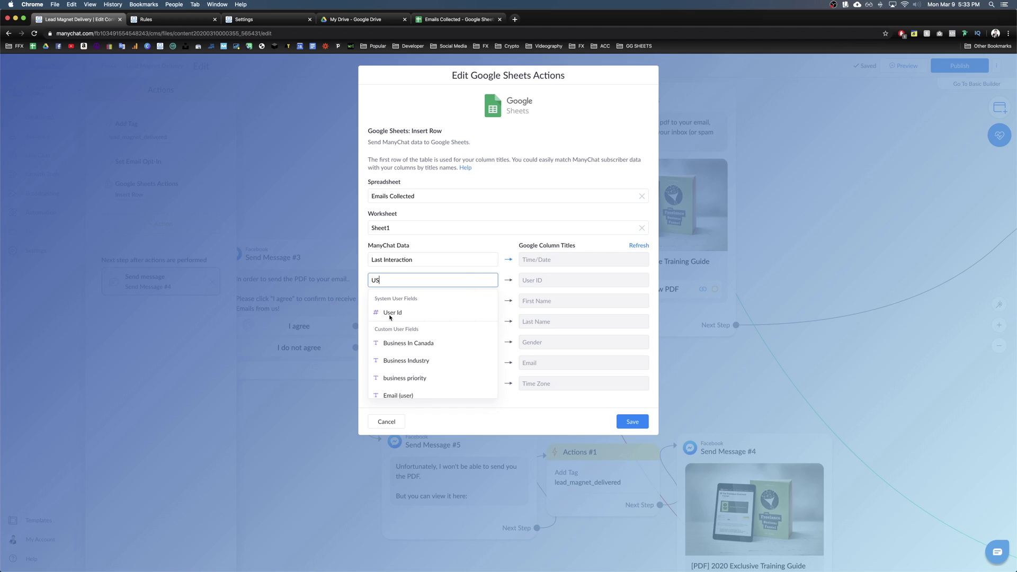
click(391, 314)
click(441, 300)
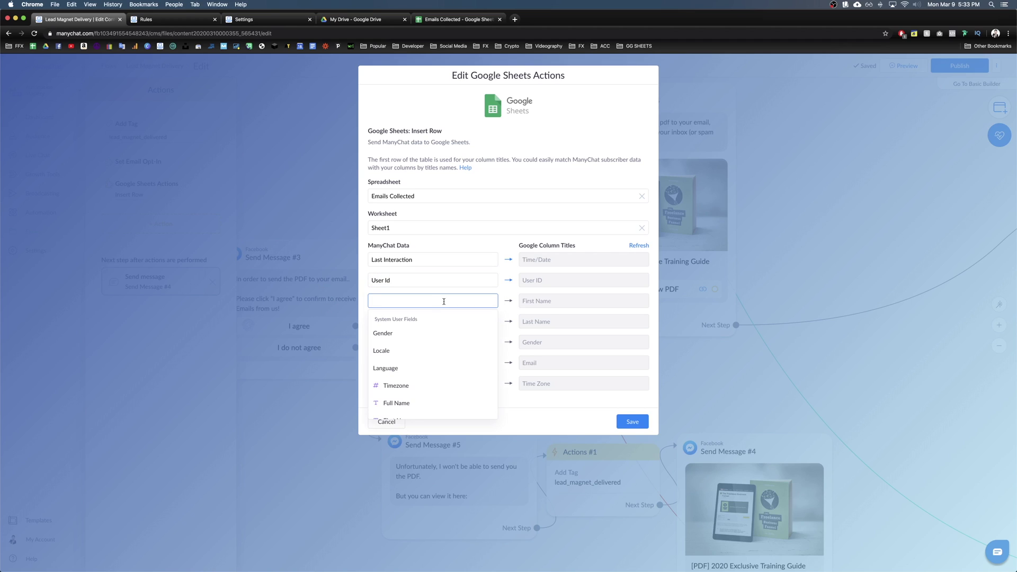
text(fir)
click(430, 333)
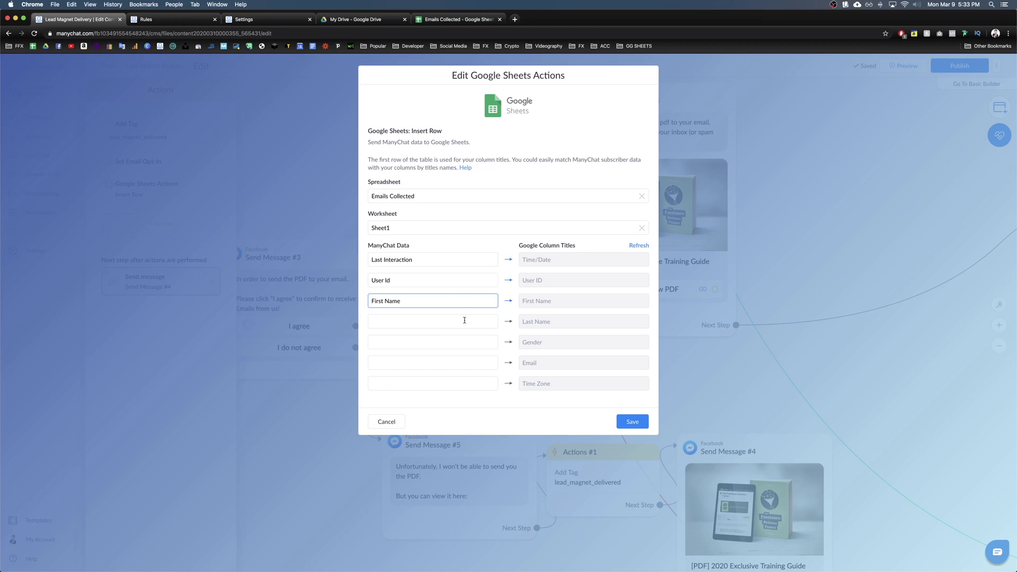
Step: Map the Last Name, Gender and Email system fields to the sheet columns of the same names
click(465, 320)
text(last)
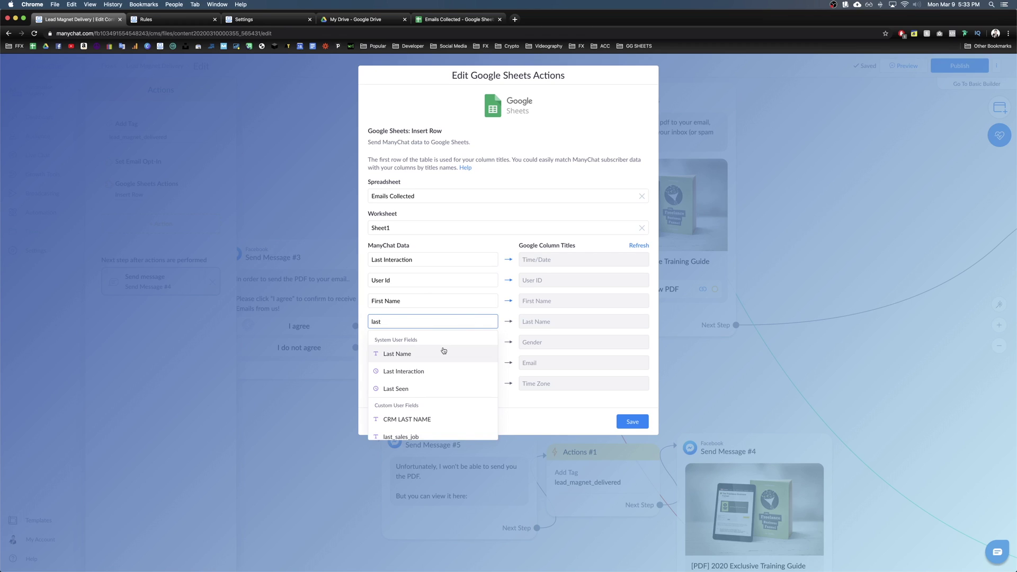
click(444, 352)
click(432, 343)
text(gend)
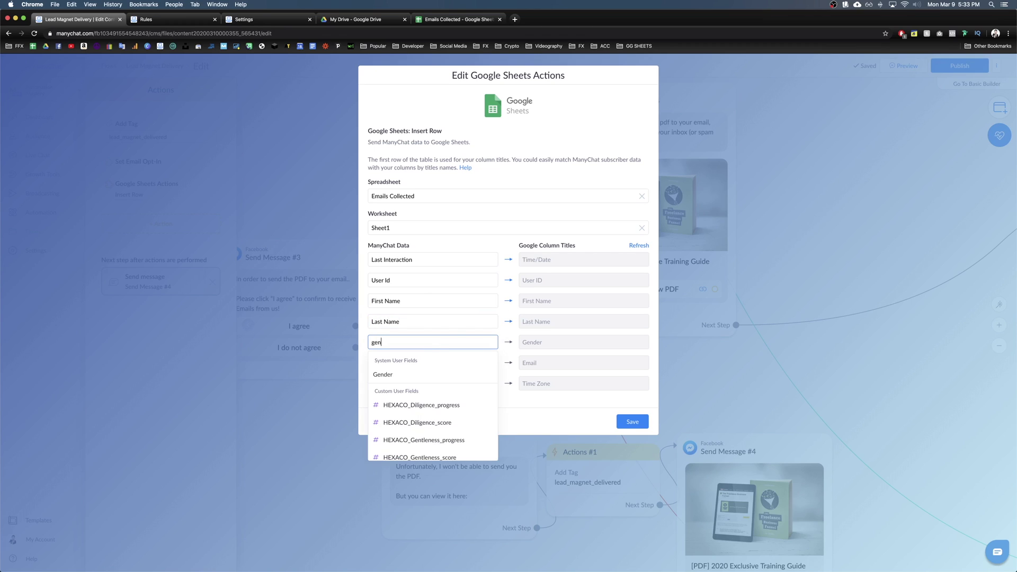
click(477, 361)
click(477, 361)
text(email)
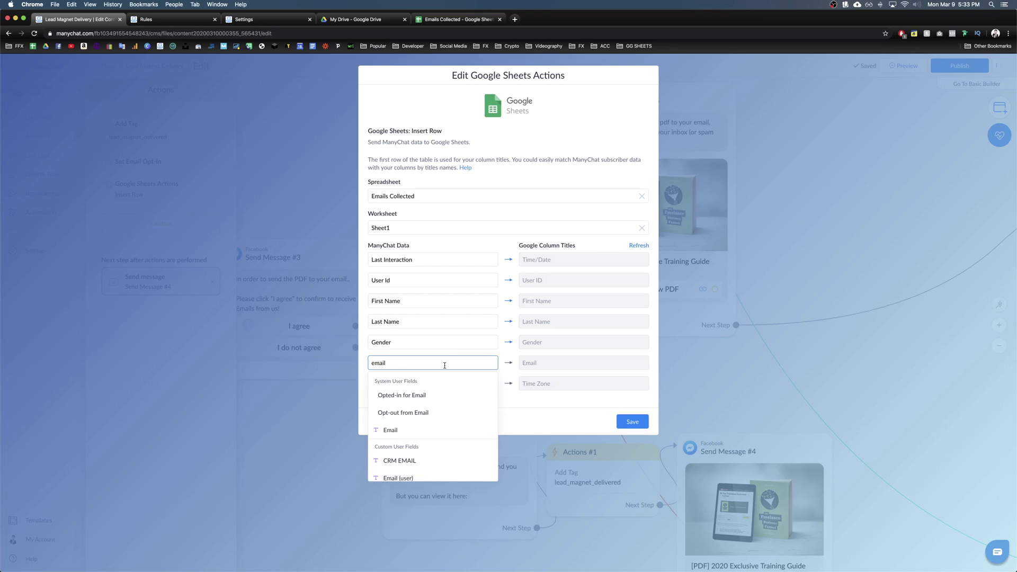
click(391, 429)
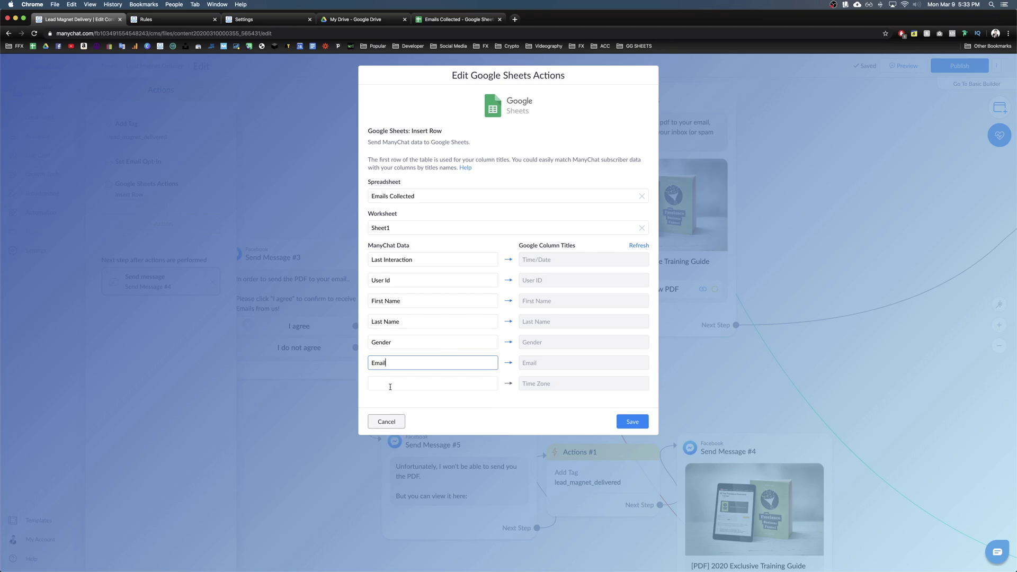
Step: Map Timezone to the Time Zone column and save the Google Sheets action
click(402, 384)
text(time)
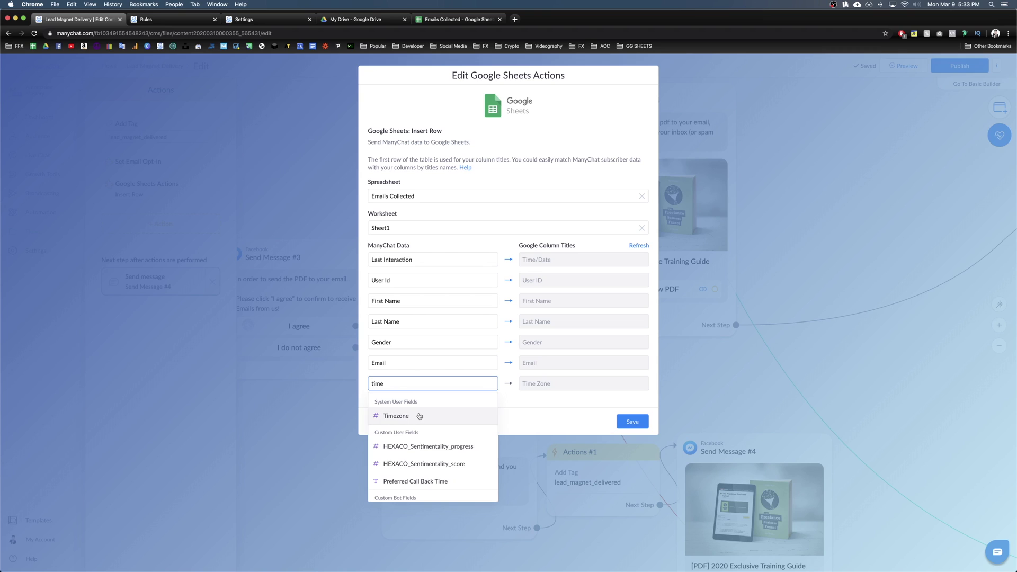
click(416, 416)
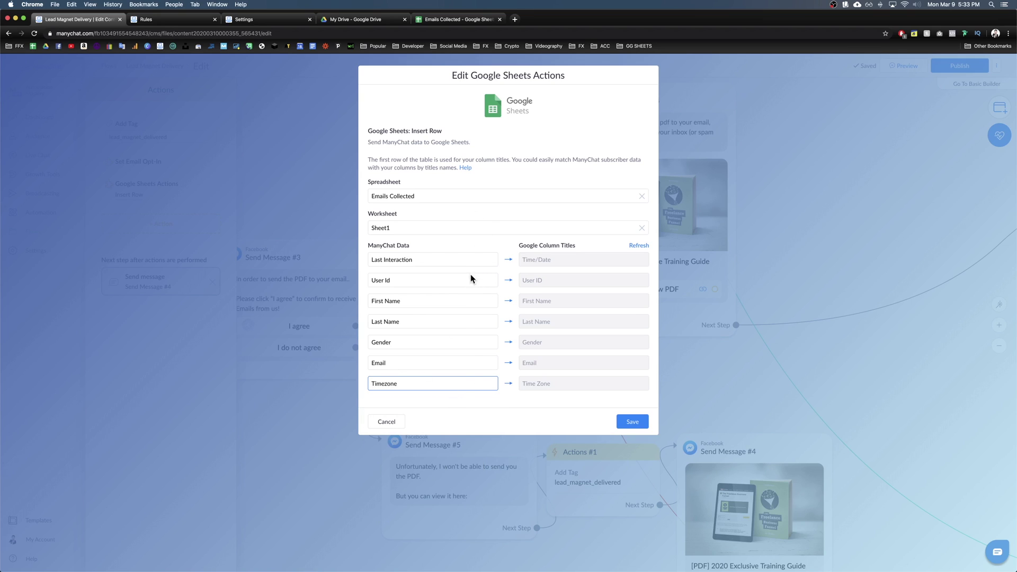
click(633, 422)
Step: Look over the whole flow and the Emails Collected sheet, and return to the flow
scroll(511, 363, down, 5)
drag(322, 411, 465, 389)
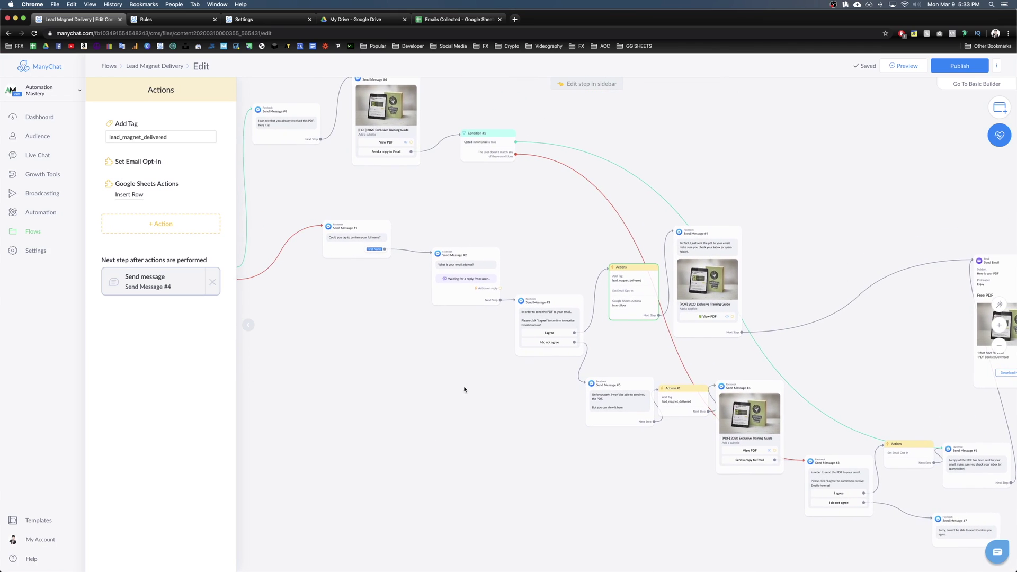
drag(397, 430, 317, 412)
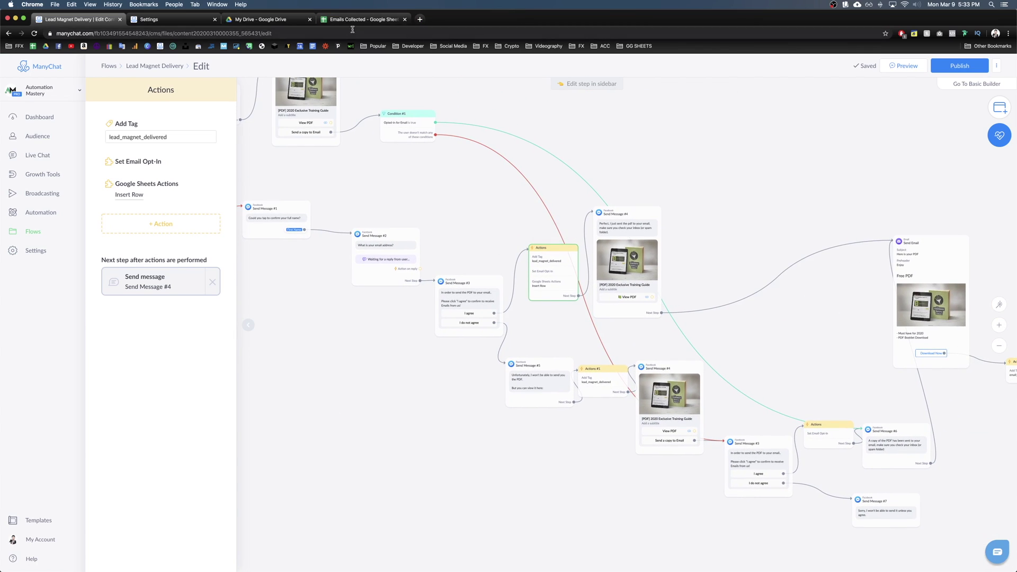
click(356, 19)
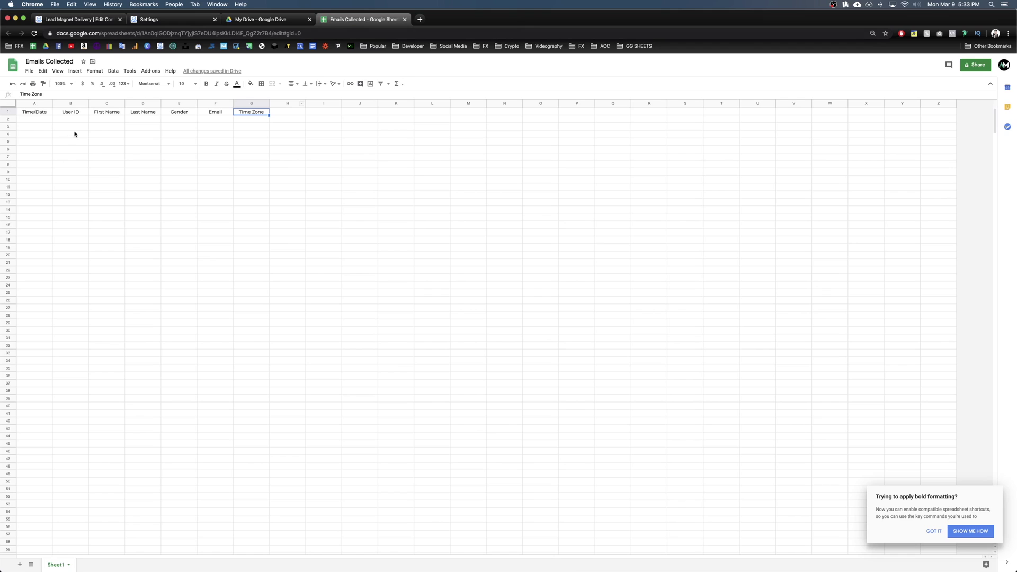
key(ctrl+Tab)
Step: Replace the Actions block between Send Message #3 and Send Message #6 with a copy of the Google Sheets Actions block, linked from "I agree"
drag(804, 455, 614, 355)
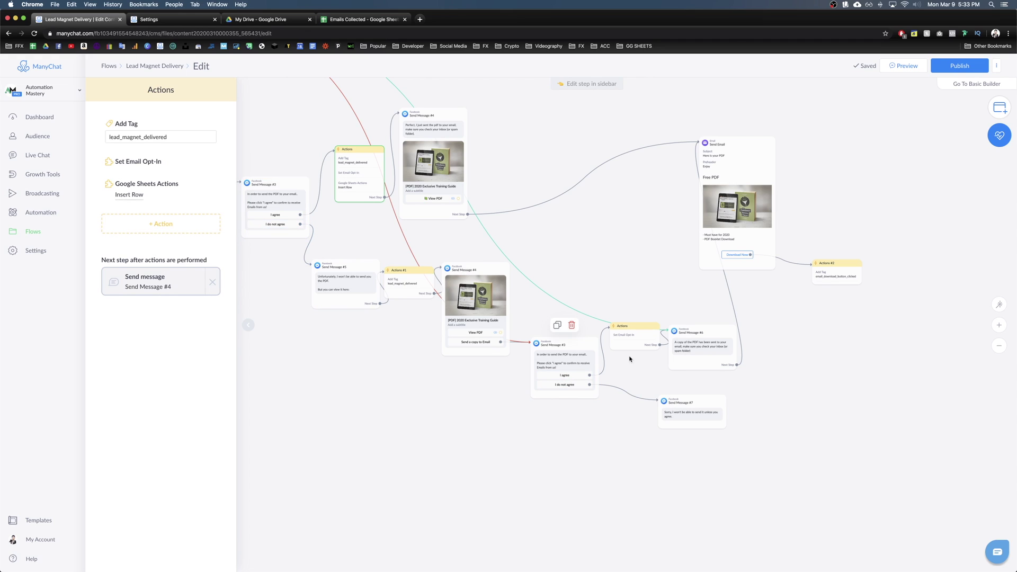
drag(377, 186, 652, 399)
click(643, 310)
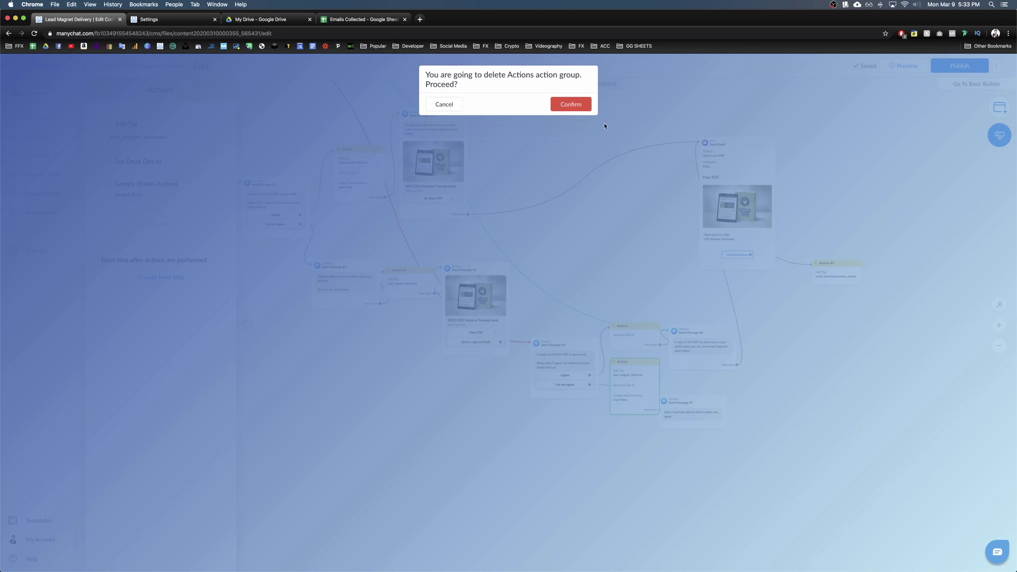
click(571, 104)
drag(554, 421, 595, 352)
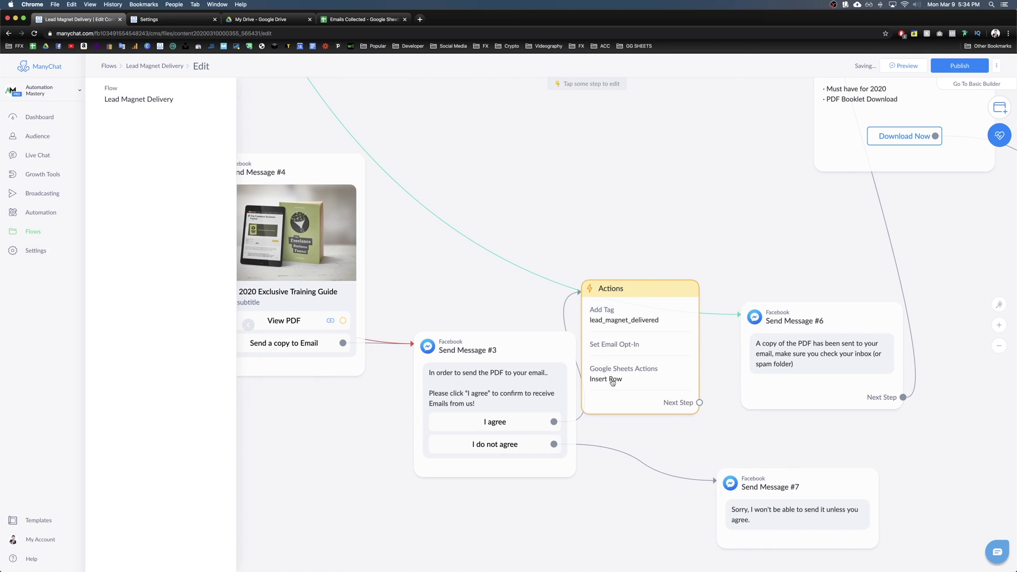
Step: Connect the copied Actions block to Send Message #6 and delete its lead_magnet_delivered Add Tag action
click(758, 368)
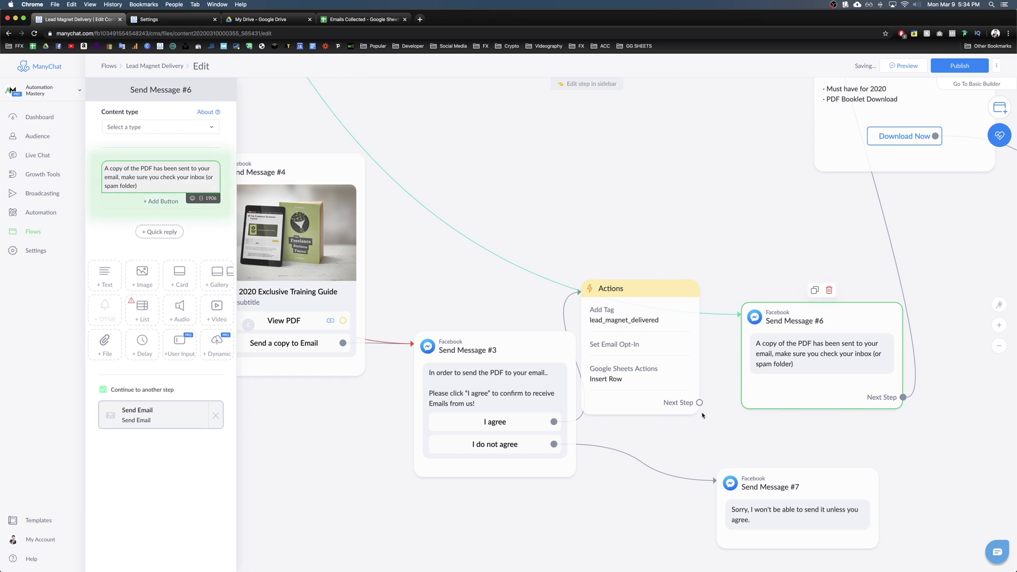
click(699, 402)
click(768, 378)
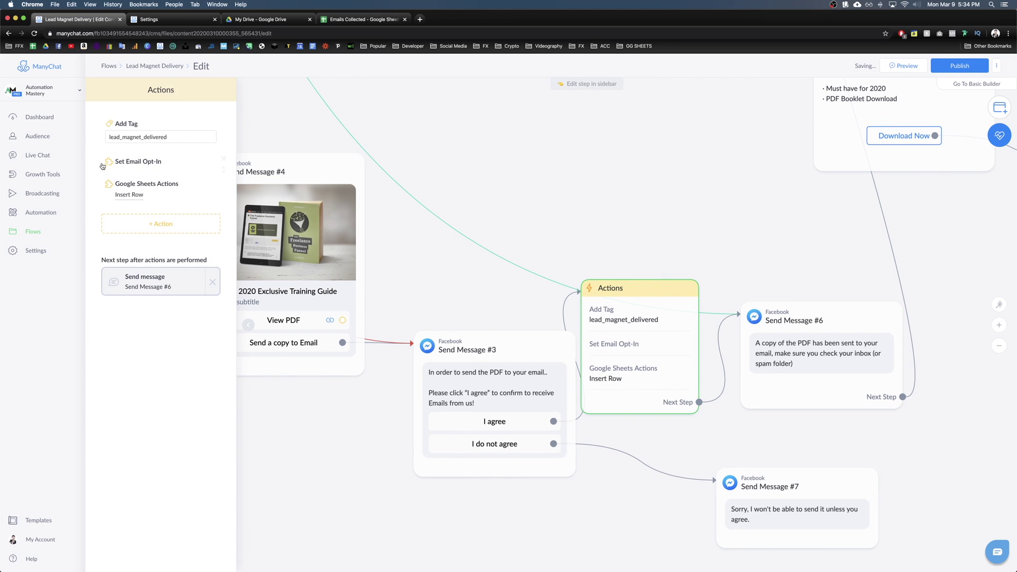
click(224, 121)
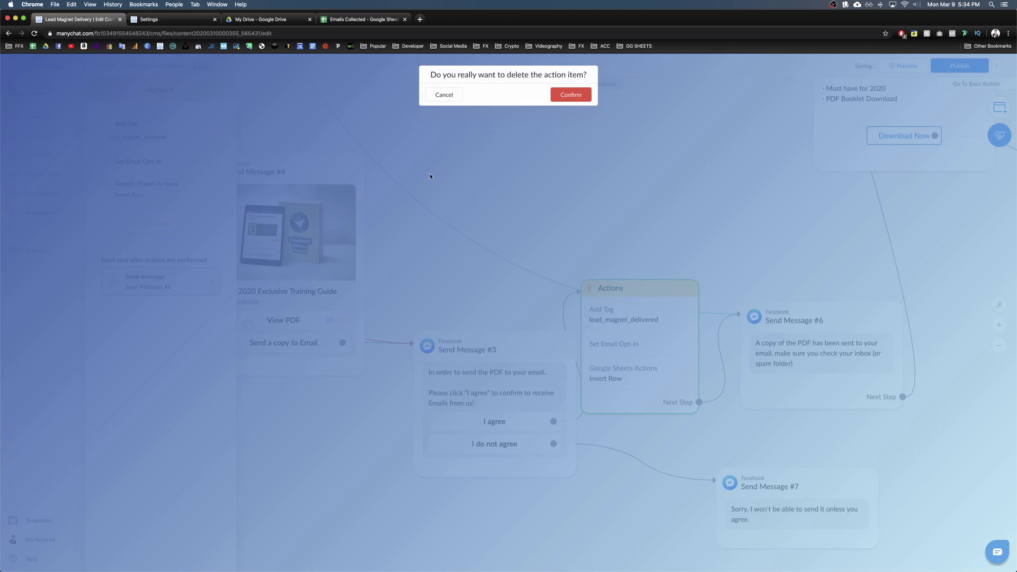
click(556, 100)
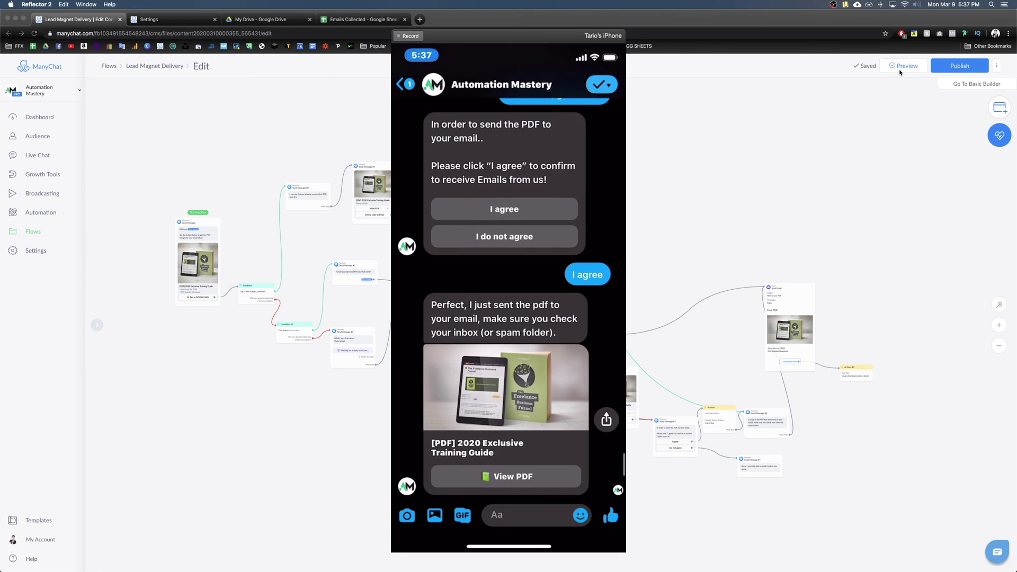
Step: Preview the Lead Magnet Delivery flow and open the PDF email from its notification on the mirrored phone
click(900, 68)
click(904, 65)
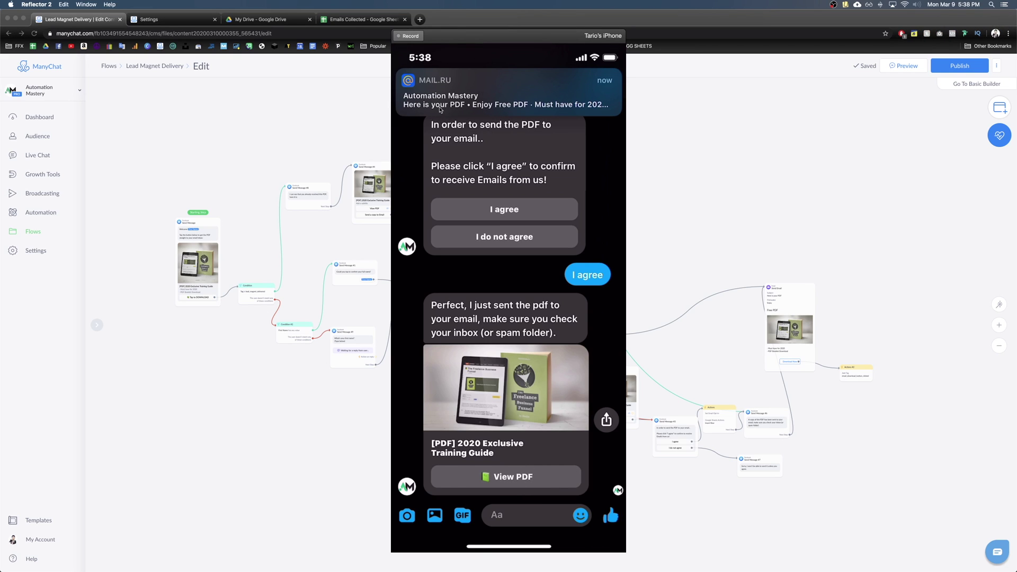
click(440, 109)
click(487, 196)
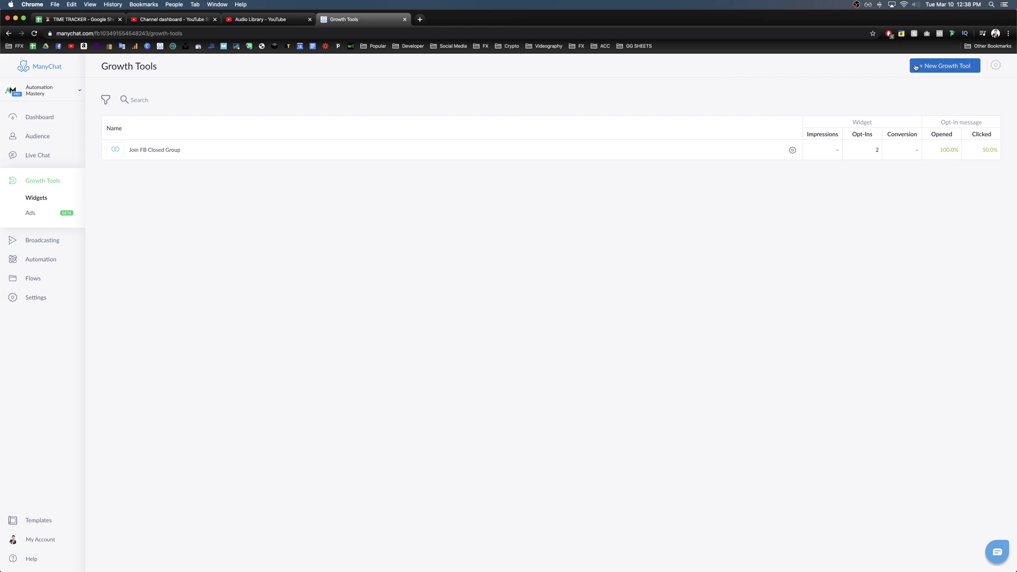
Step: Create a Messenger Ref URL growth tool named LEAD MAGNET DOWNLOAD with the Lead Magnet Delivery flow as its opt-in message
click(943, 67)
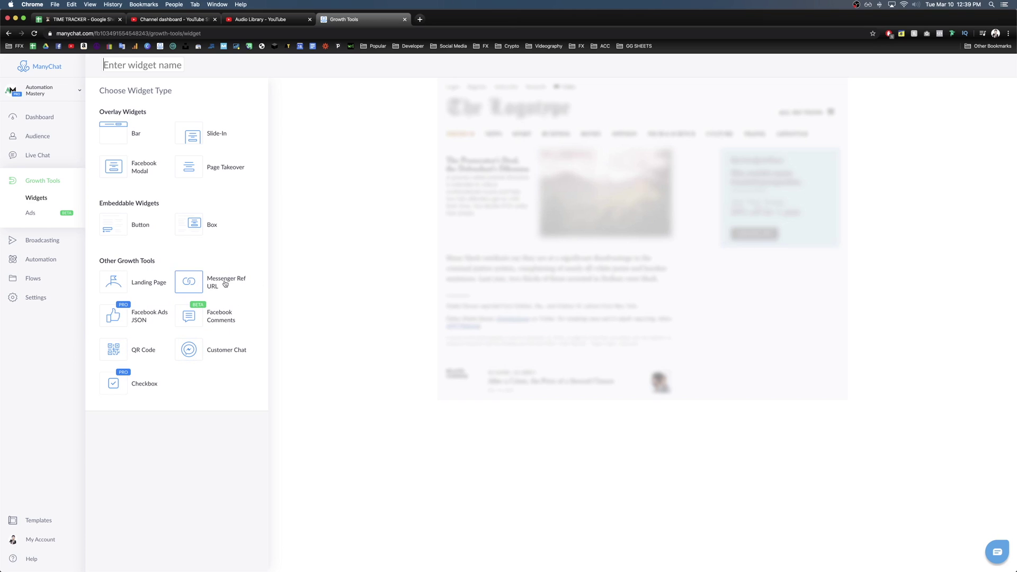
click(188, 285)
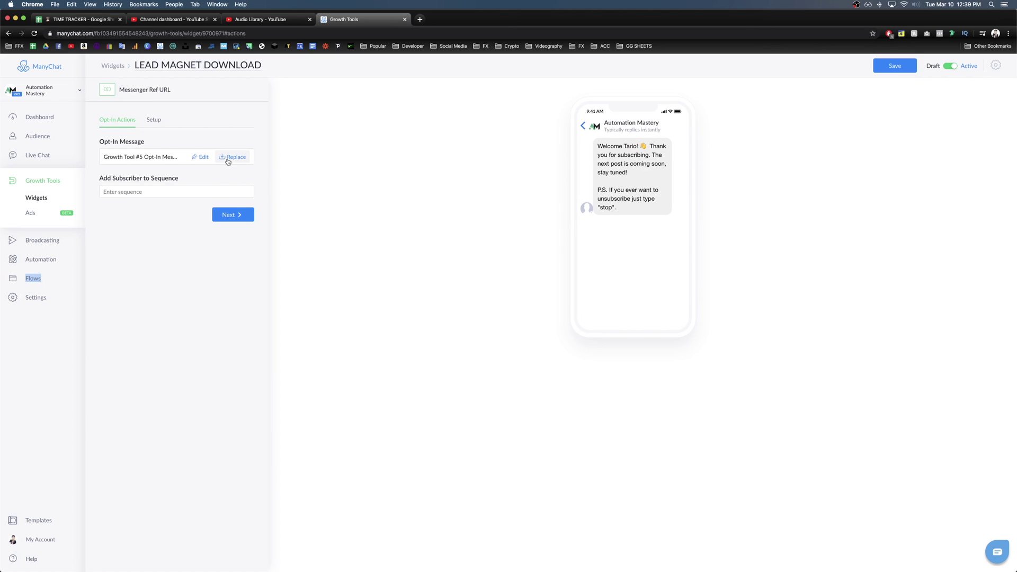
click(232, 157)
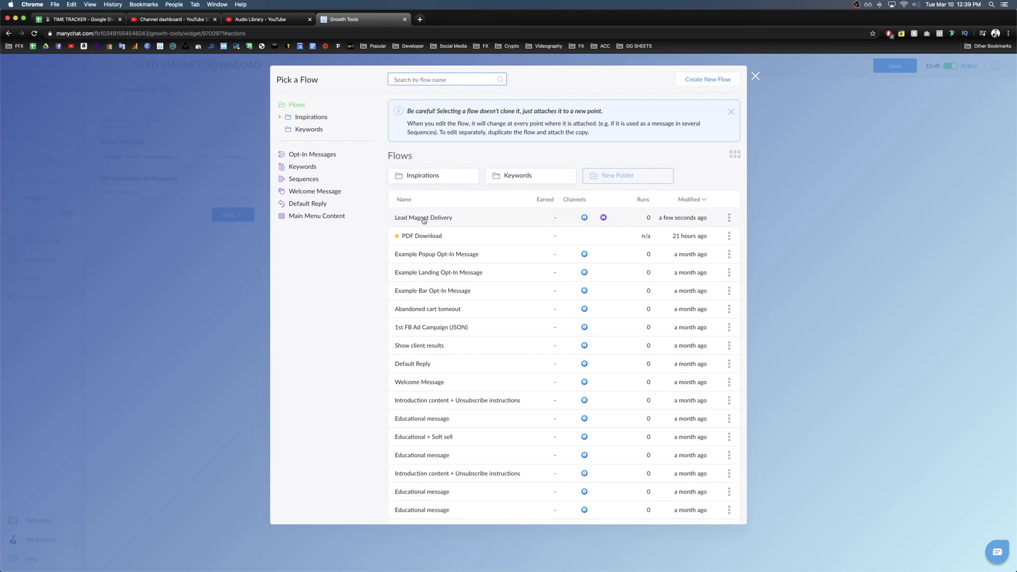
click(465, 218)
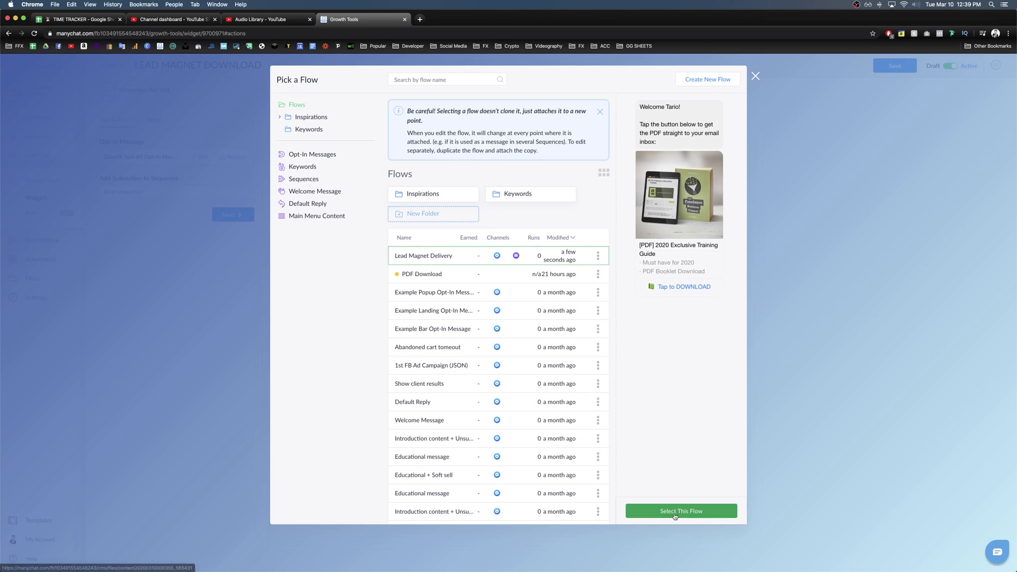
click(693, 511)
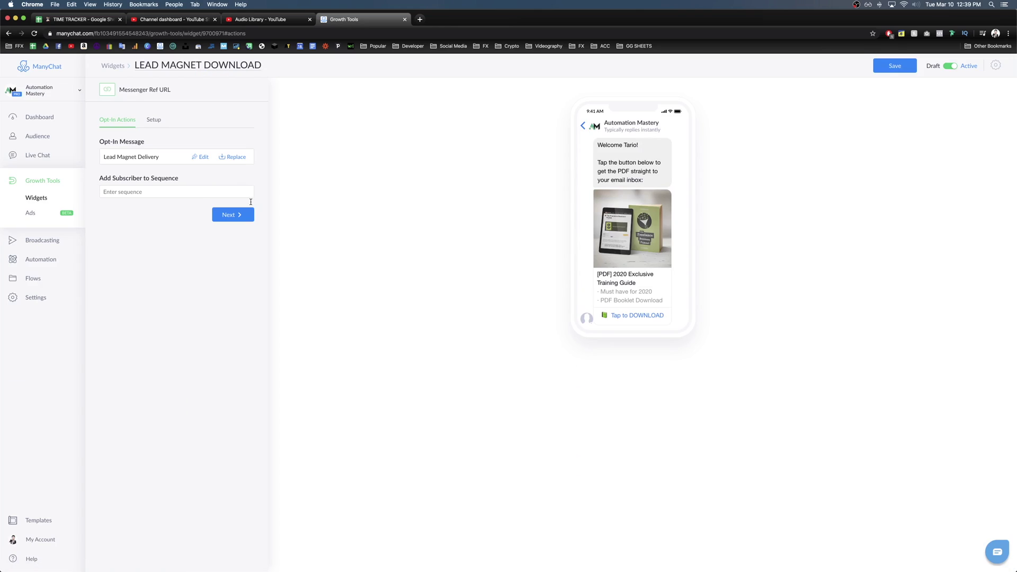
Step: Set the widget's custom ref parameter to freepdfdownload, save the widget, and copy its Messenger Ref URL
click(233, 214)
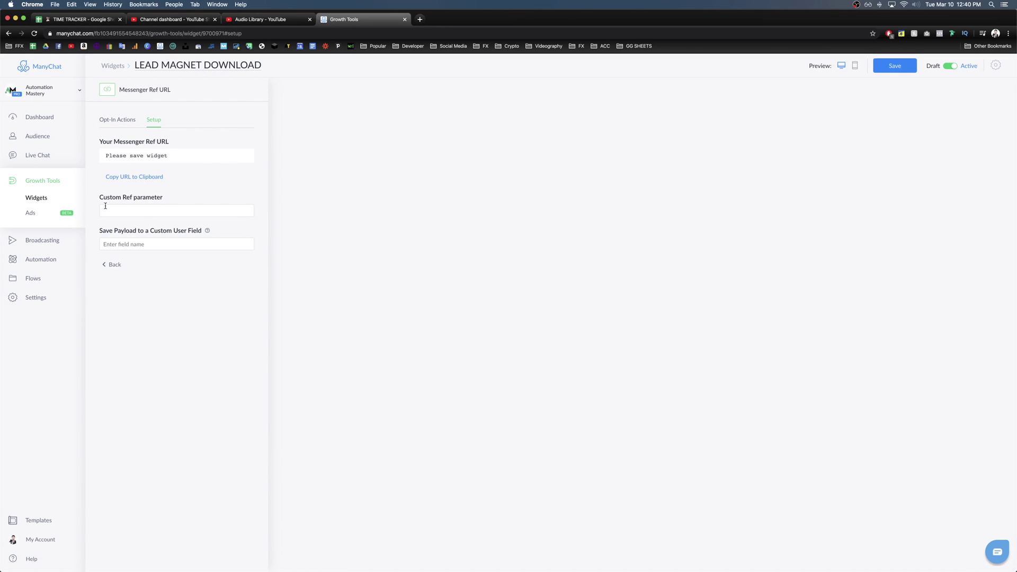
click(131, 211)
text(freepdfdownload)
click(185, 408)
click(895, 66)
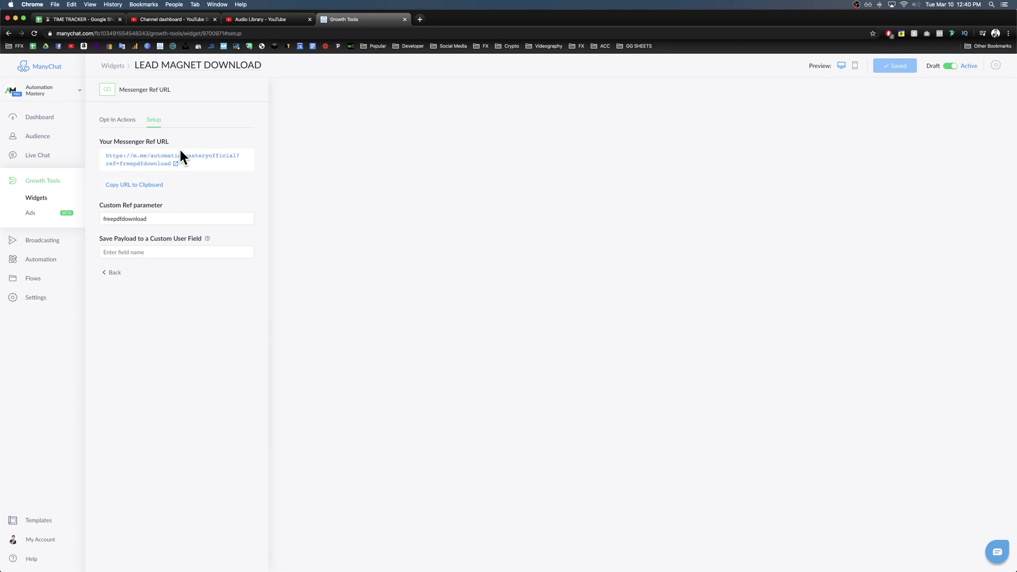
click(120, 185)
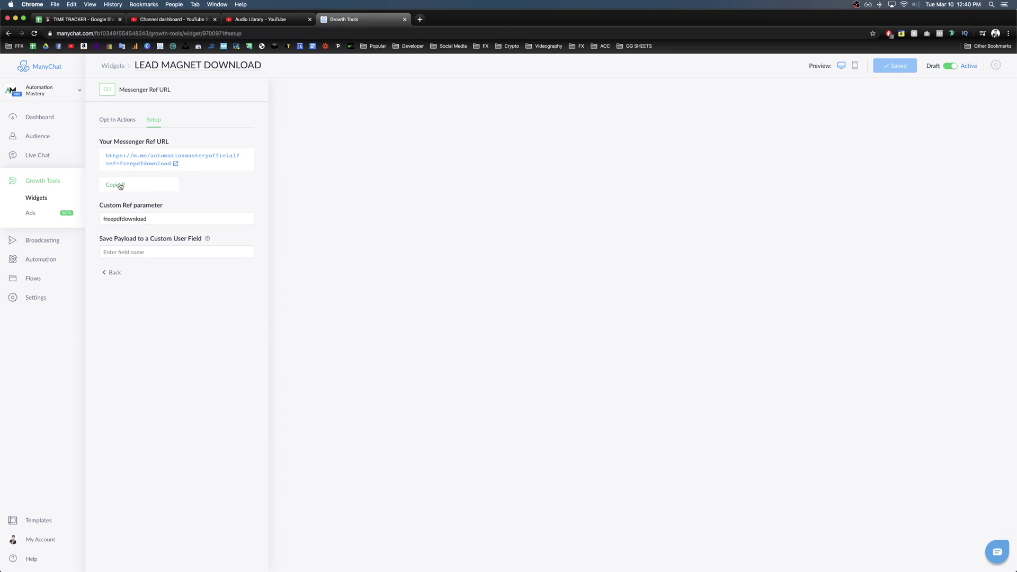